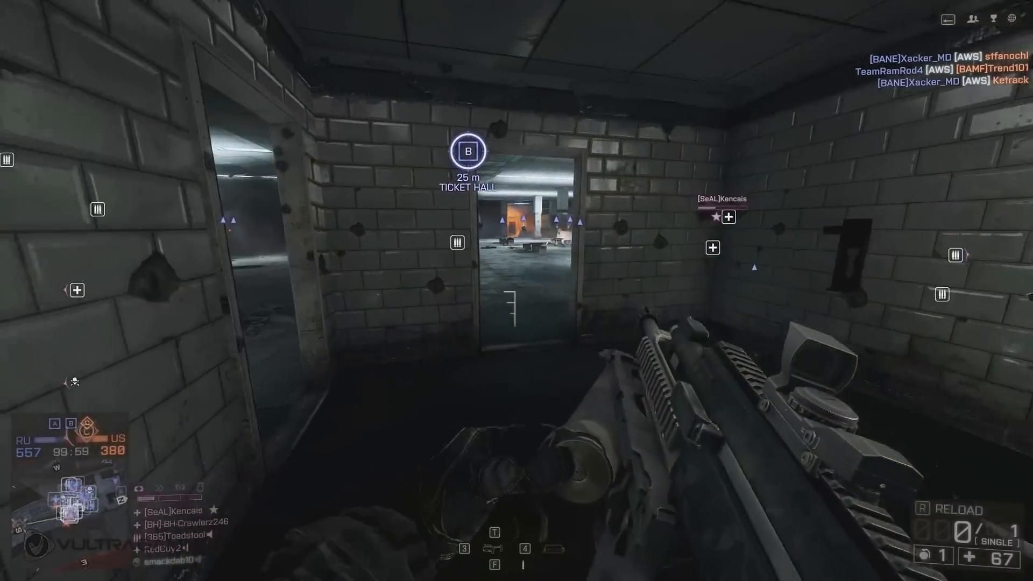
key(f)
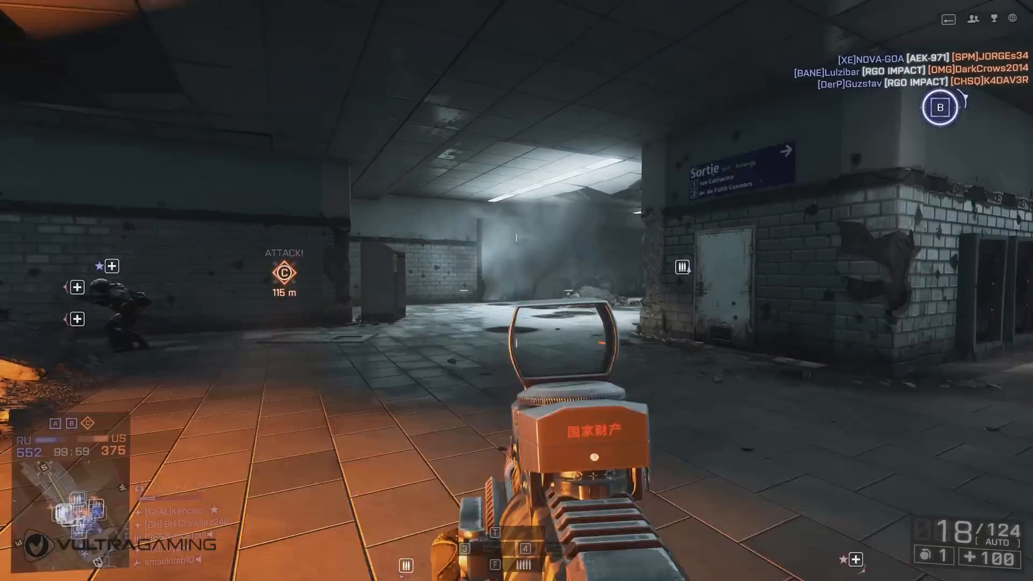
key(g)
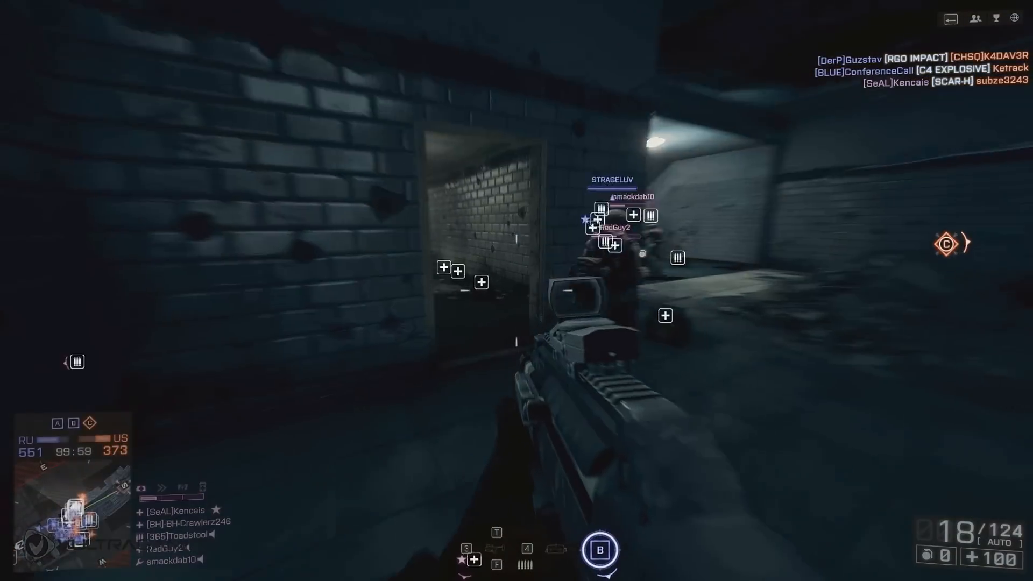
right_click(517, 290)
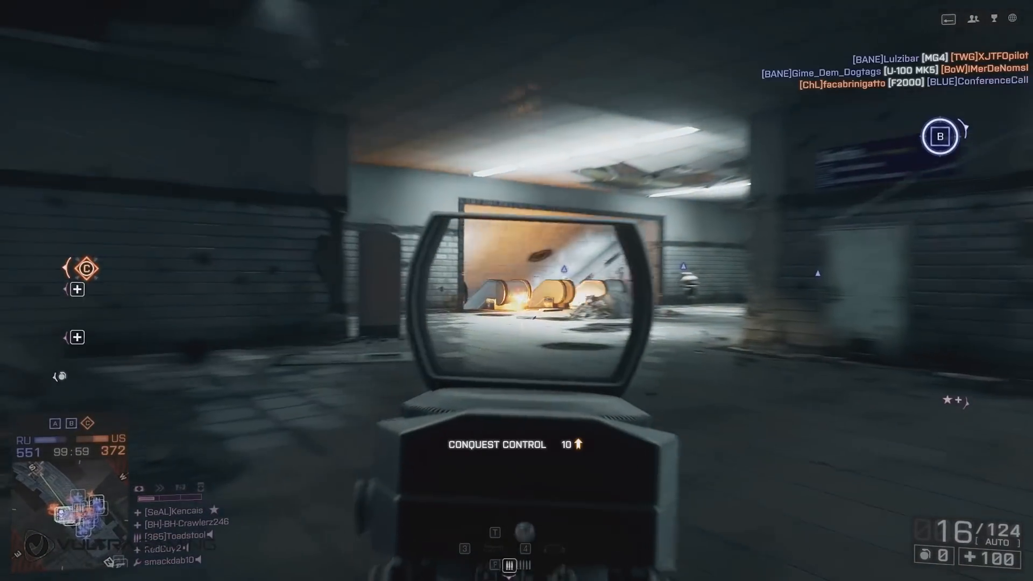
click(517, 291)
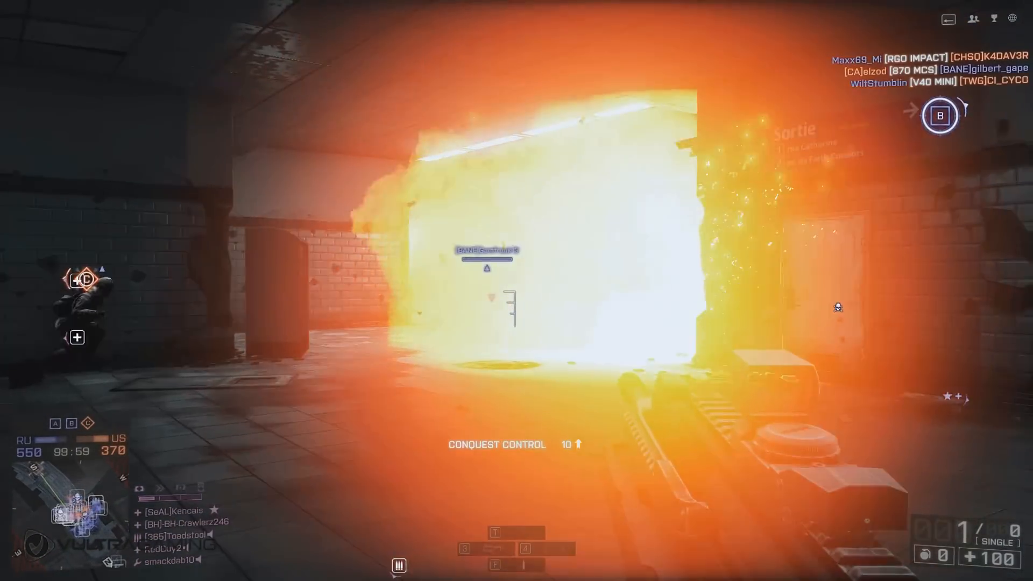
click(517, 291)
key(w)
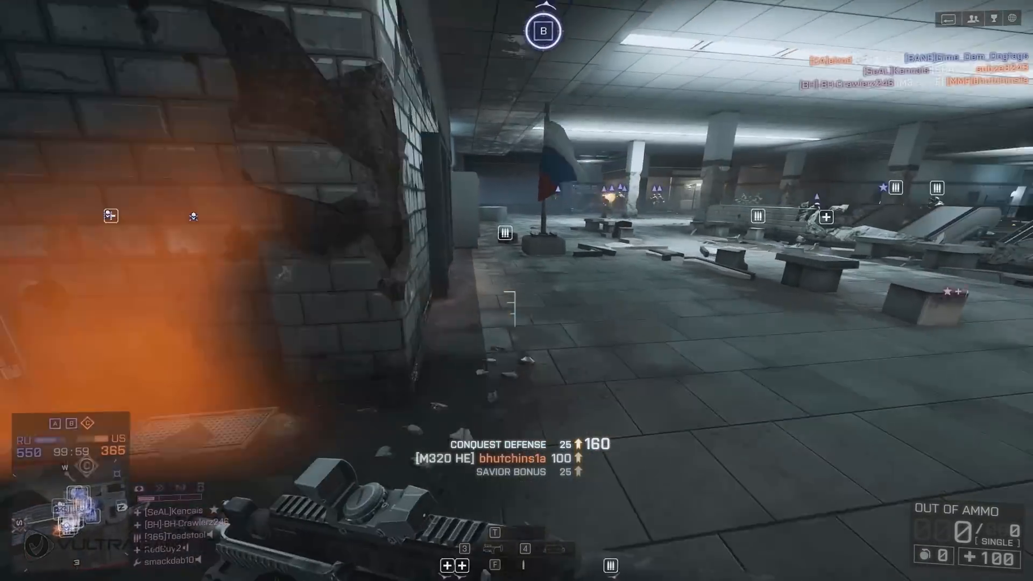
key(1)
key(w)
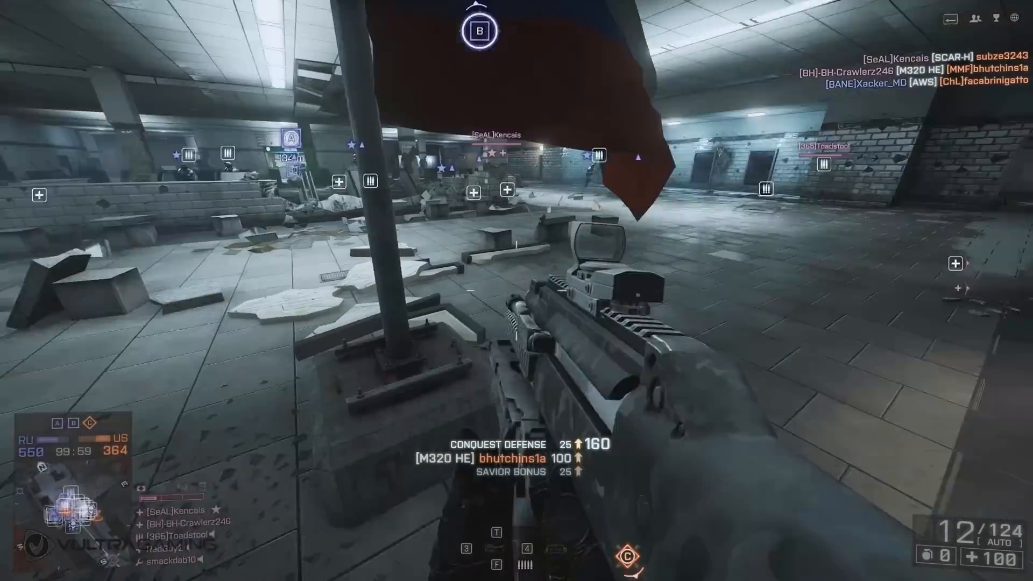
key(r)
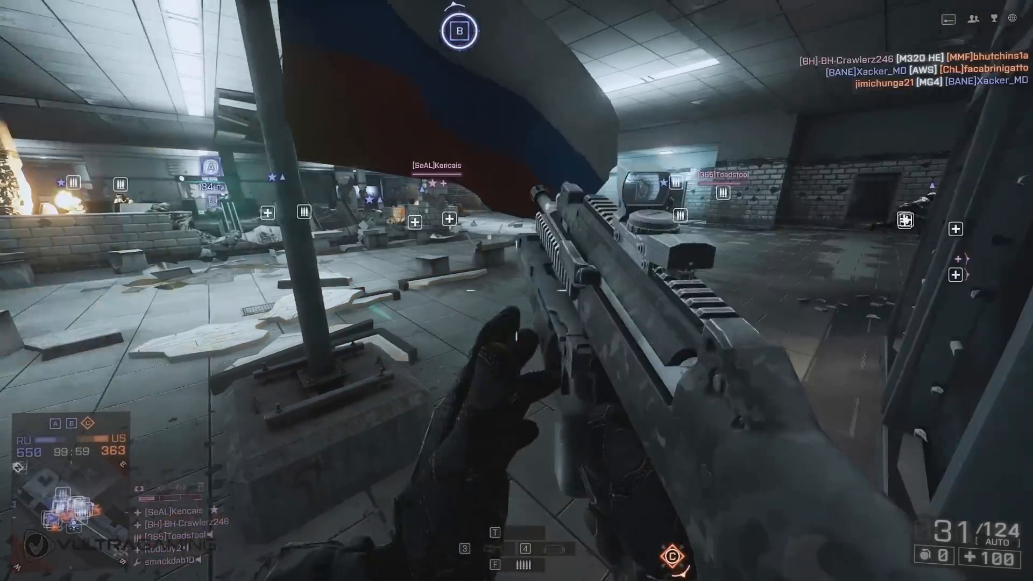
key(w)
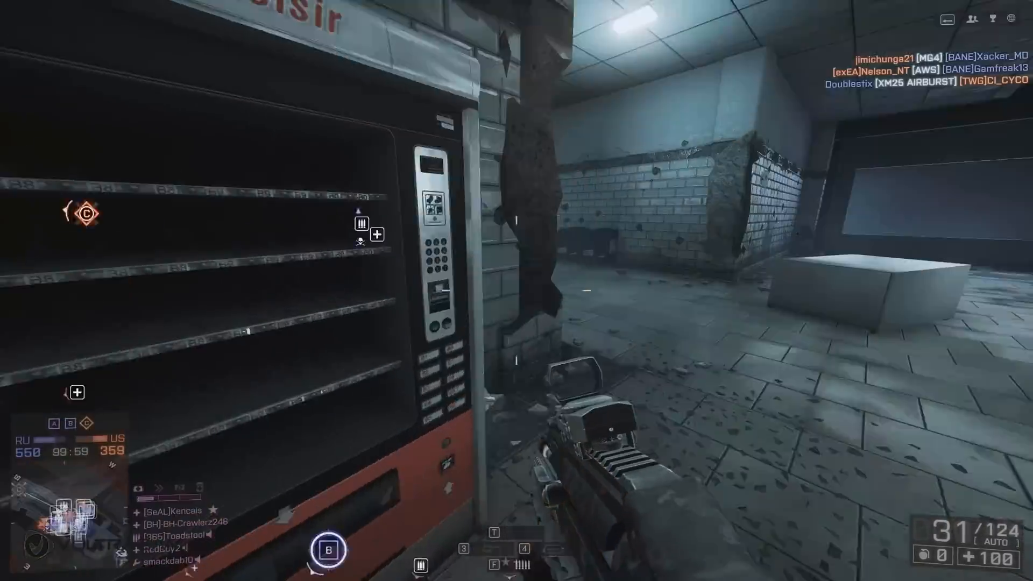
key(w)
right_click(516, 291)
click(517, 291)
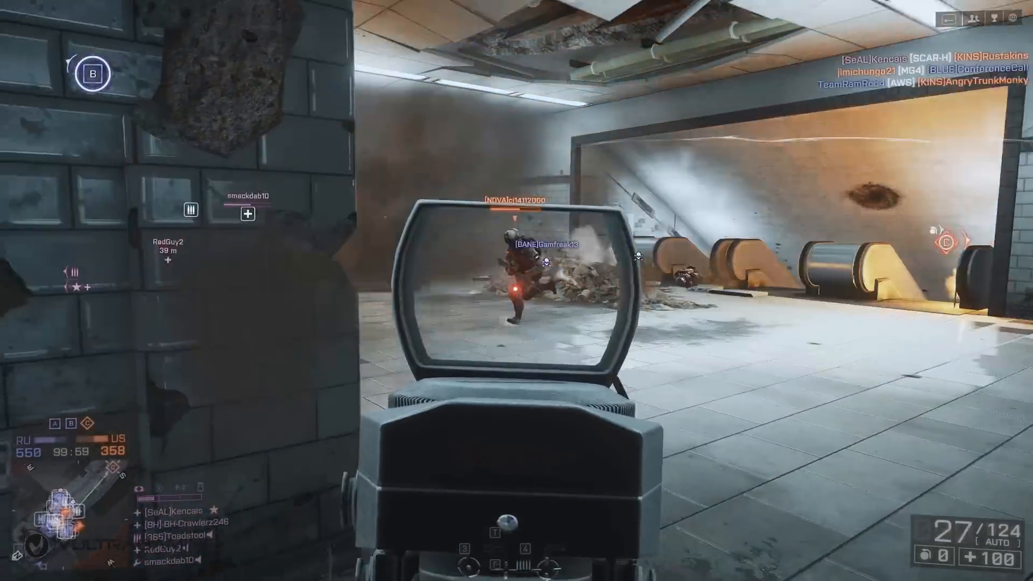
key(r)
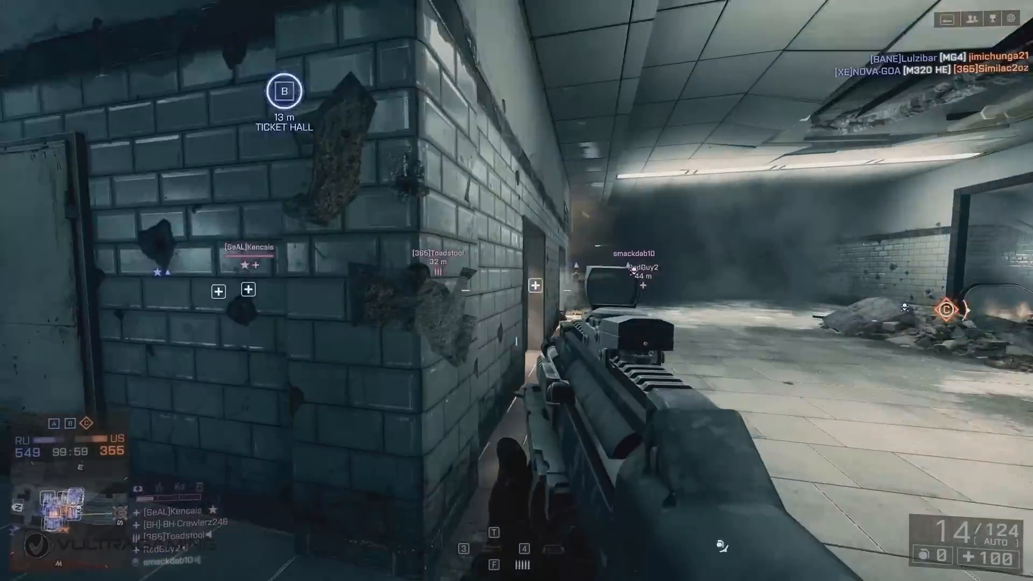
key(w)
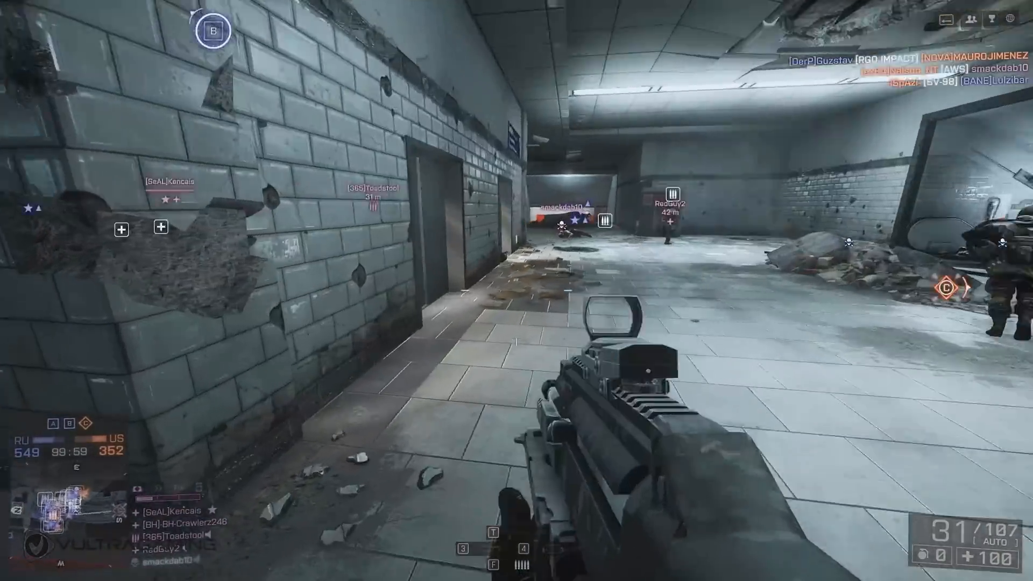
right_click(517, 291)
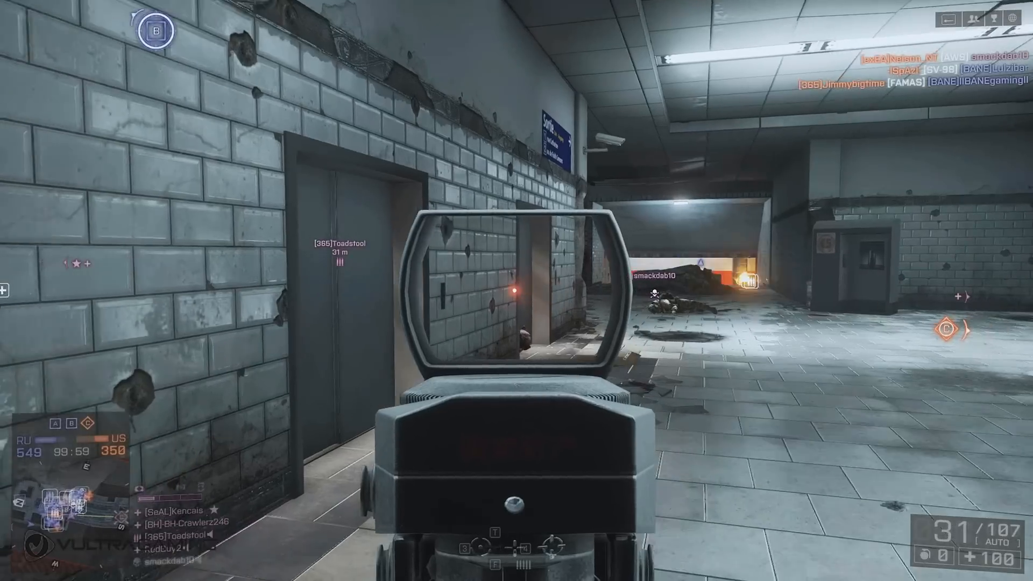
key(w)
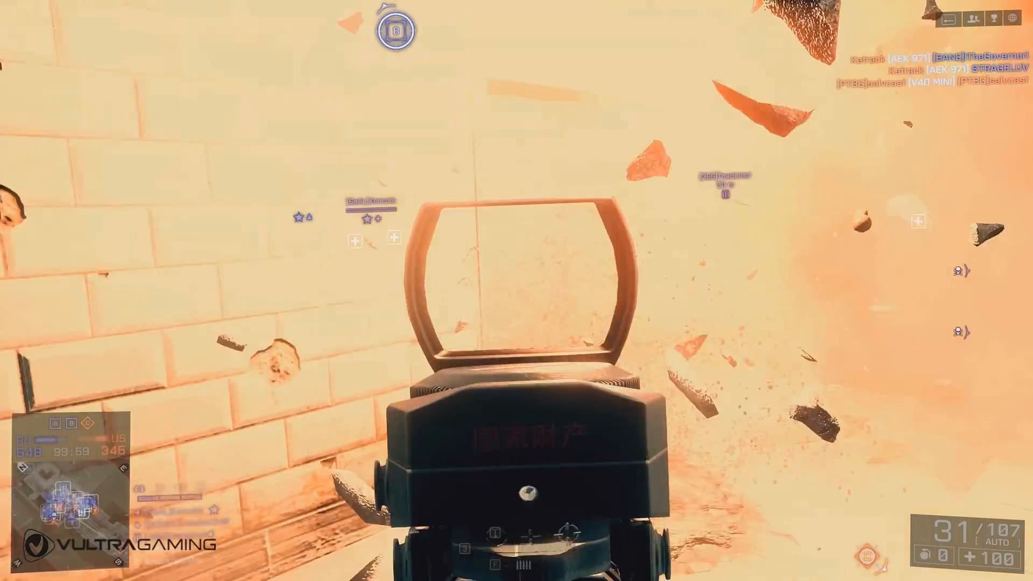
click(515, 291)
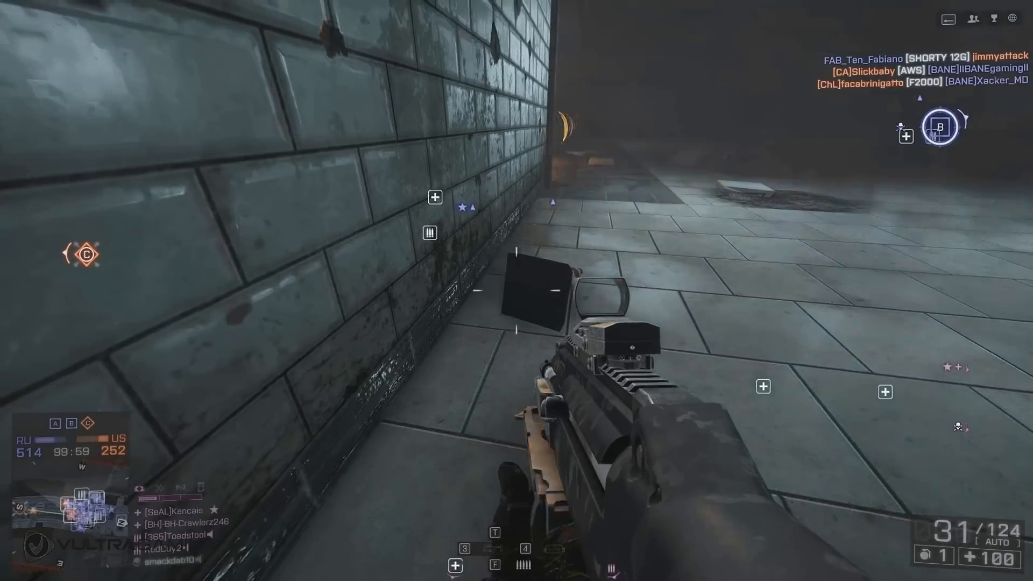
key(w)
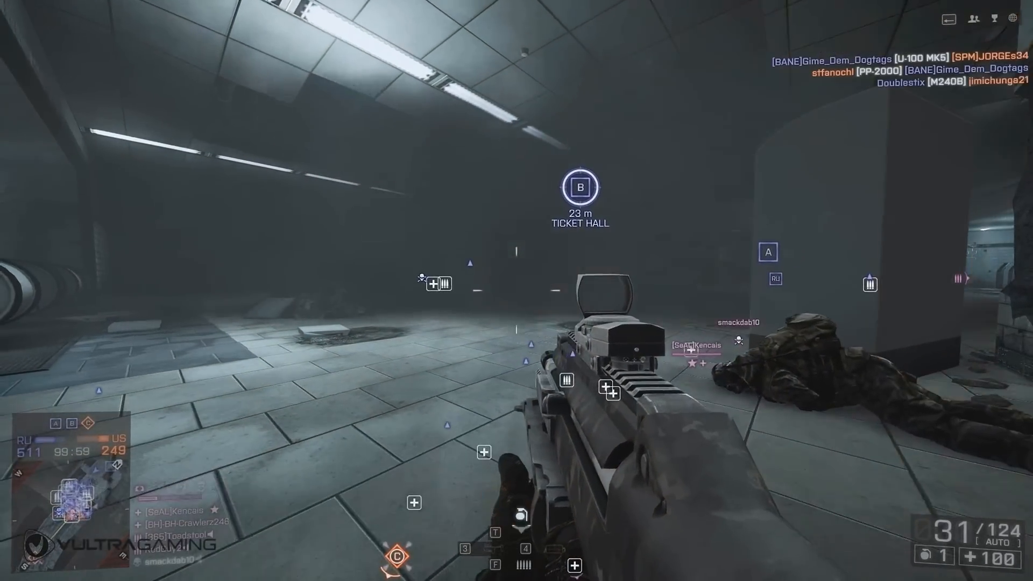
key(3)
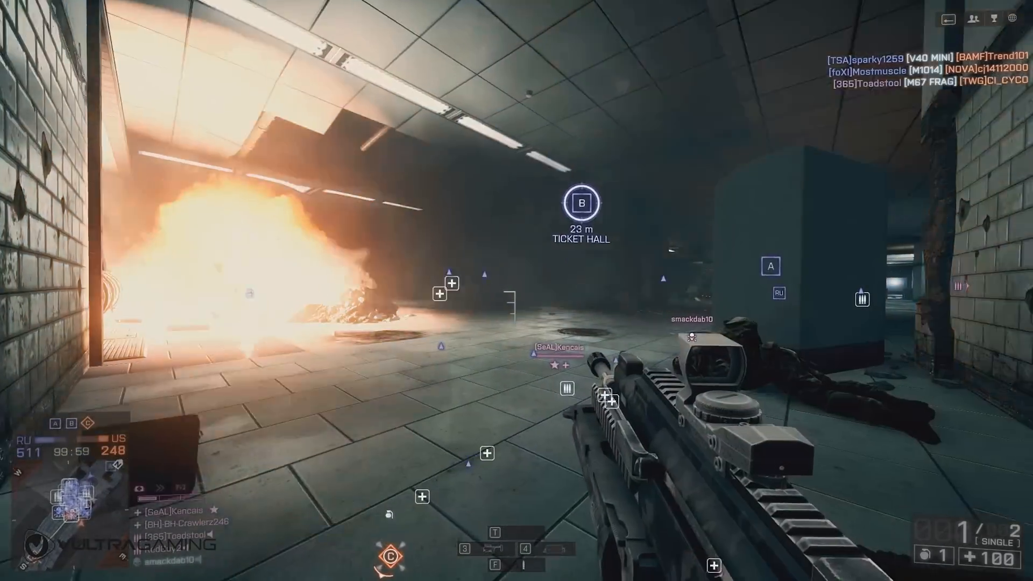
key(w)
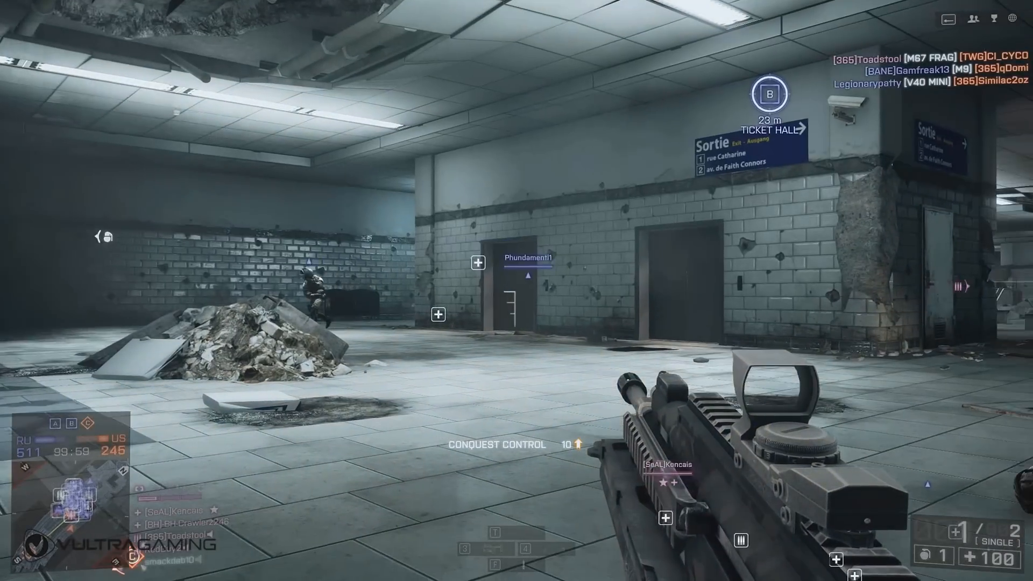
key(s)
key(4)
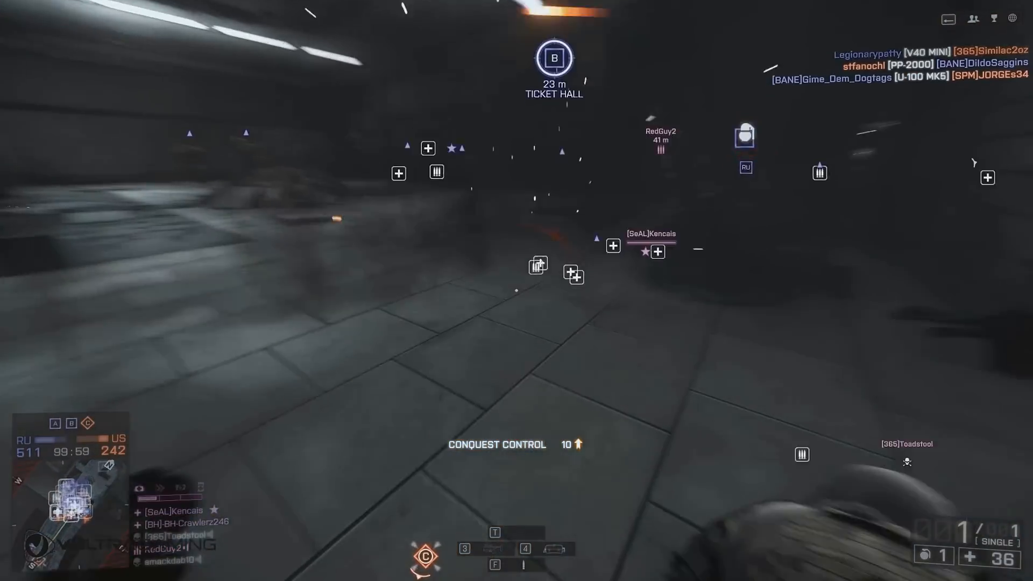
key(w)
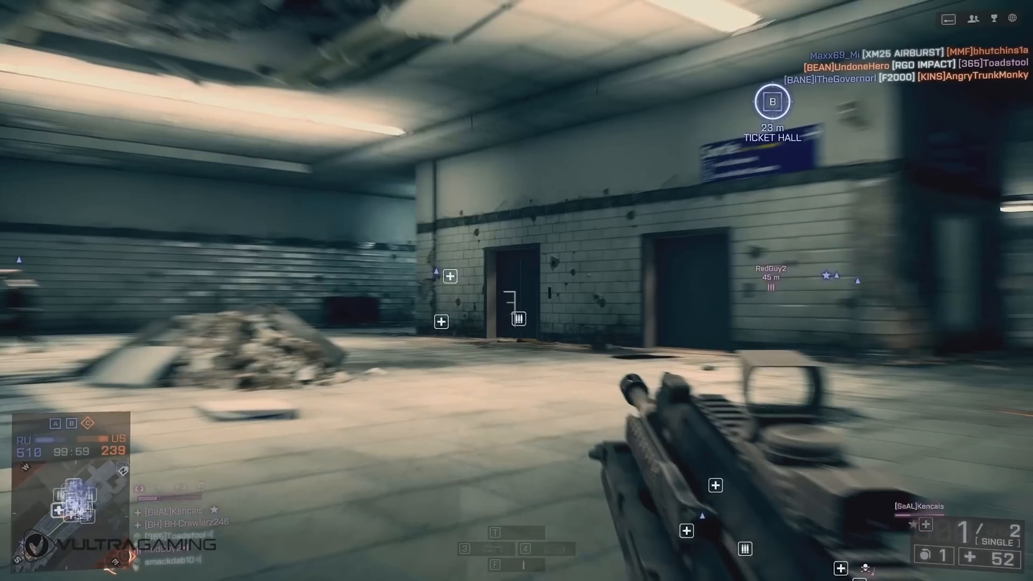
key(s)
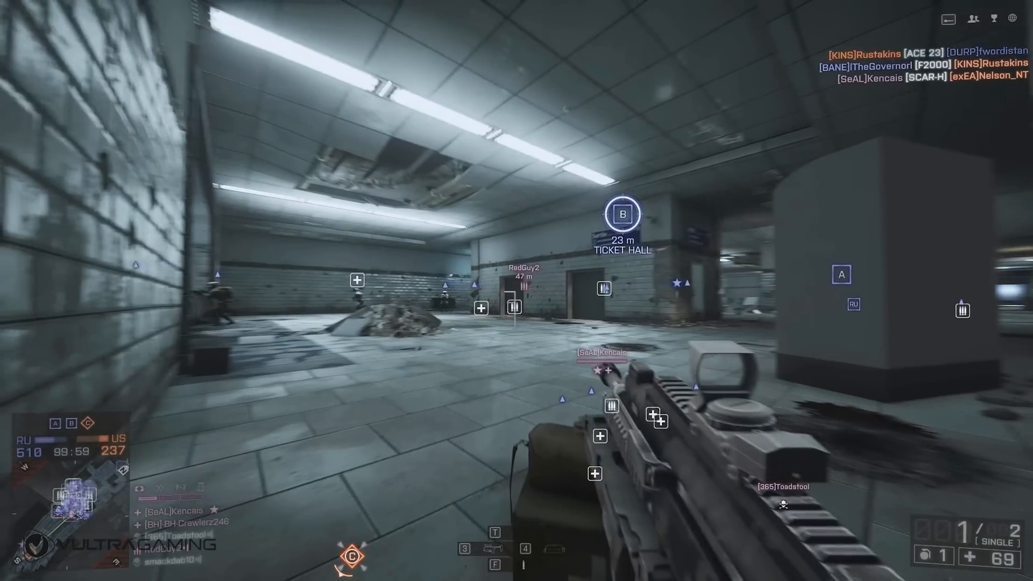
right_click(516, 290)
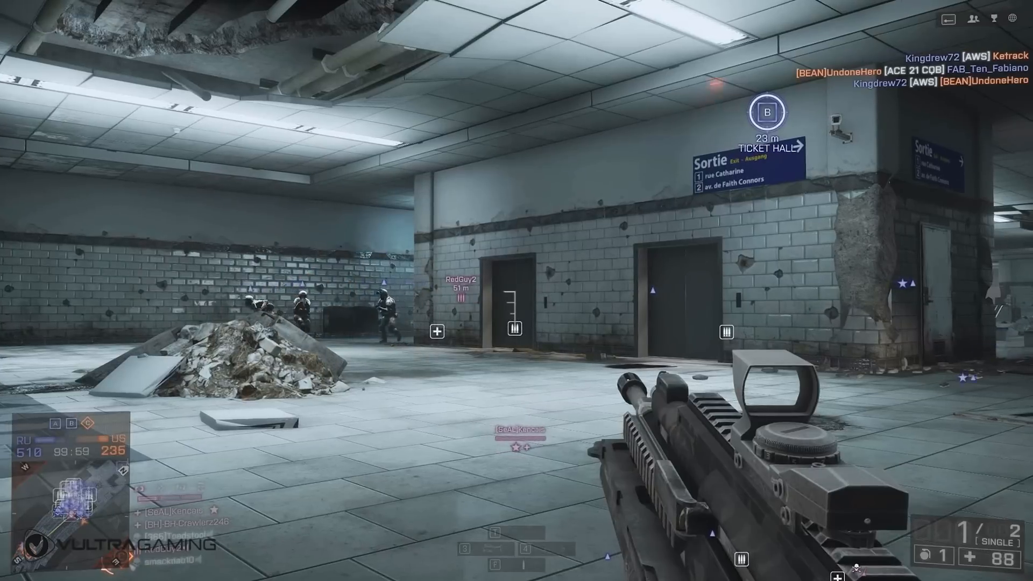
right_click(517, 291)
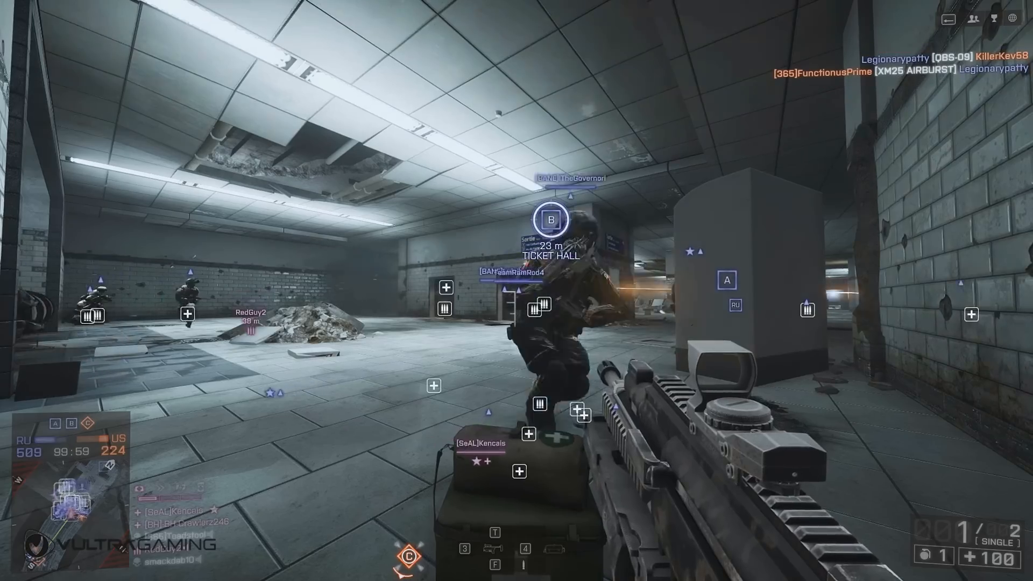
key(w)
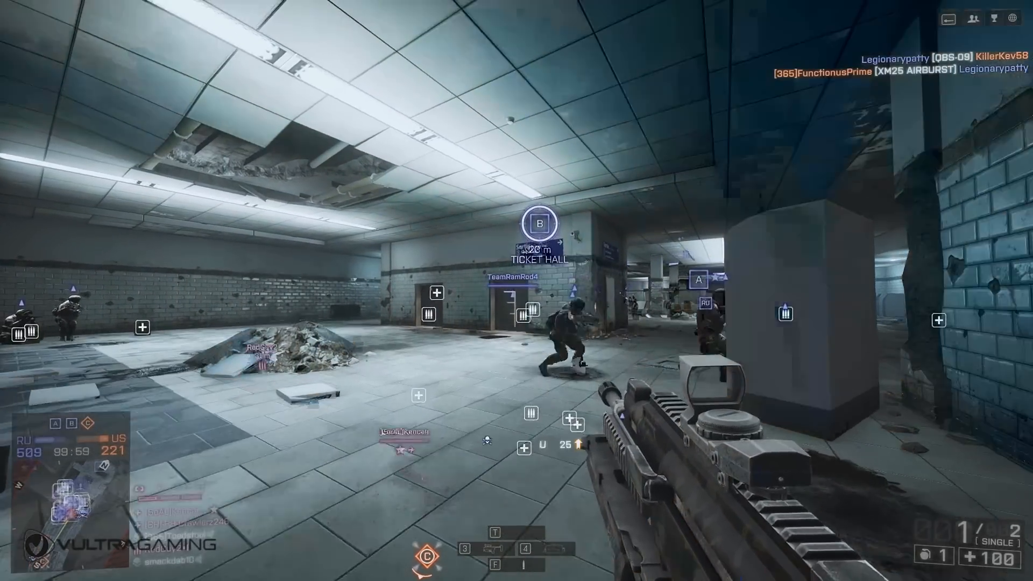
key(w)
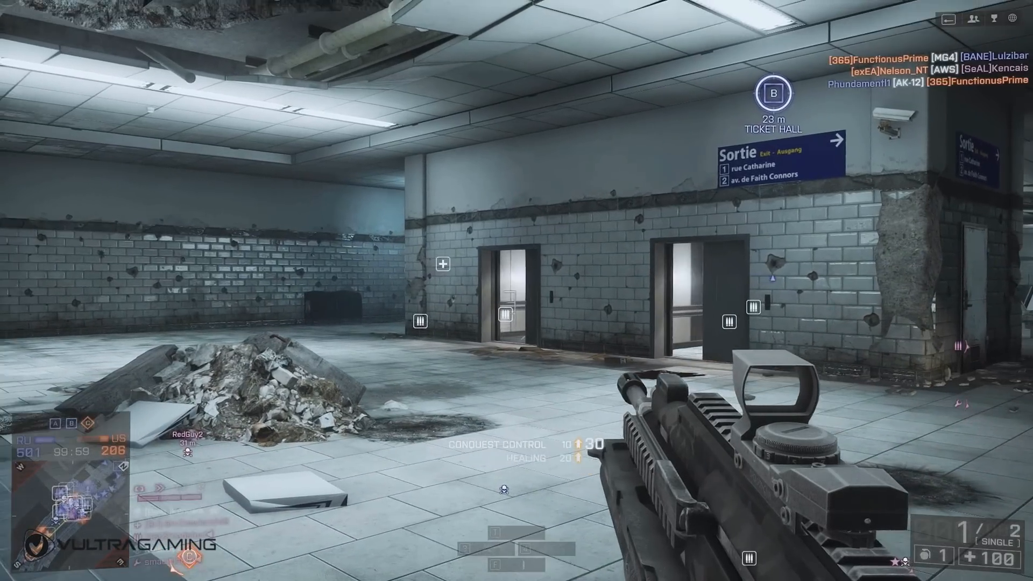
click(517, 291)
key(1)
right_click(516, 291)
click(517, 290)
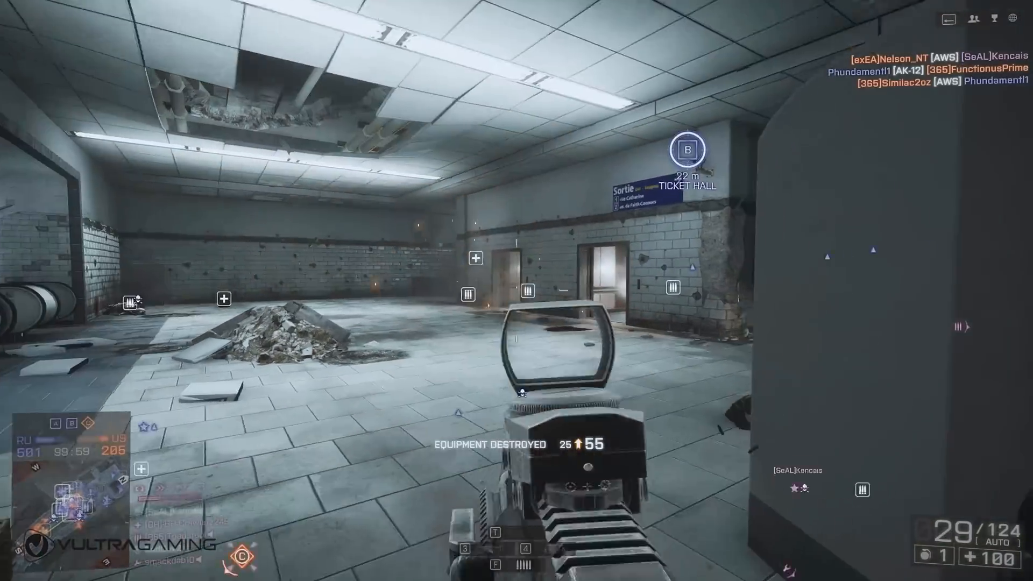
key(g)
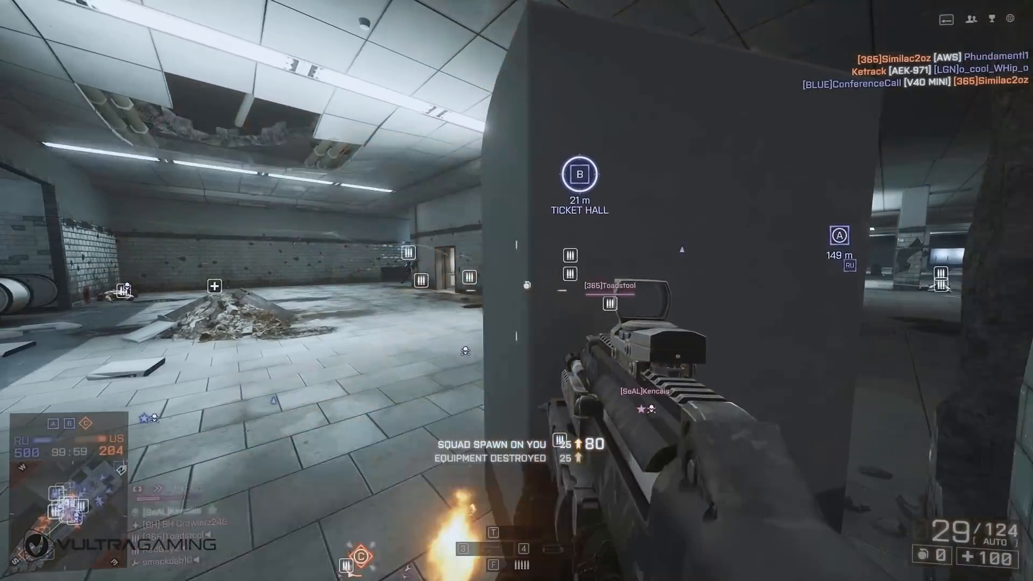
click(517, 291)
click(517, 291)
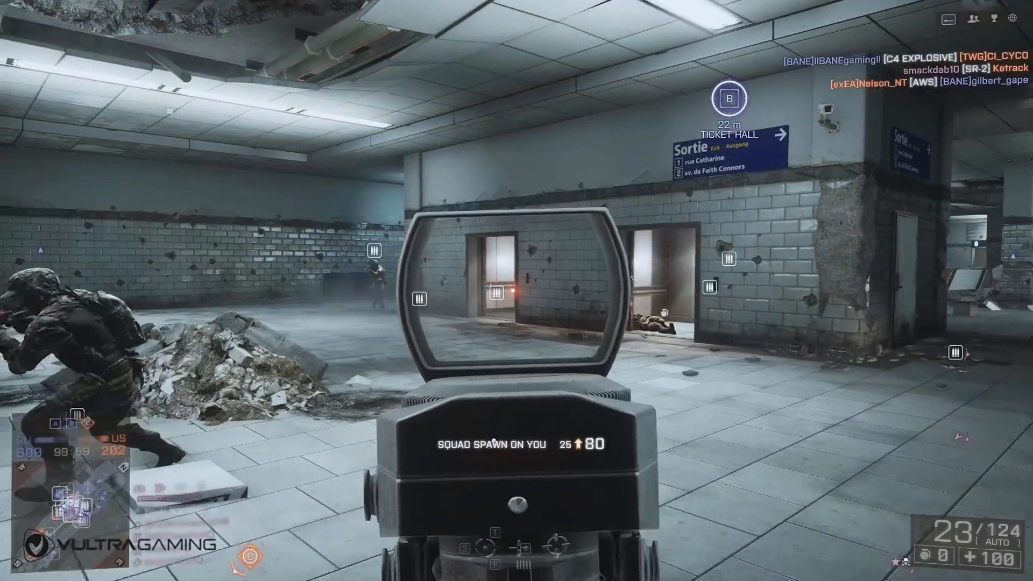
click(516, 291)
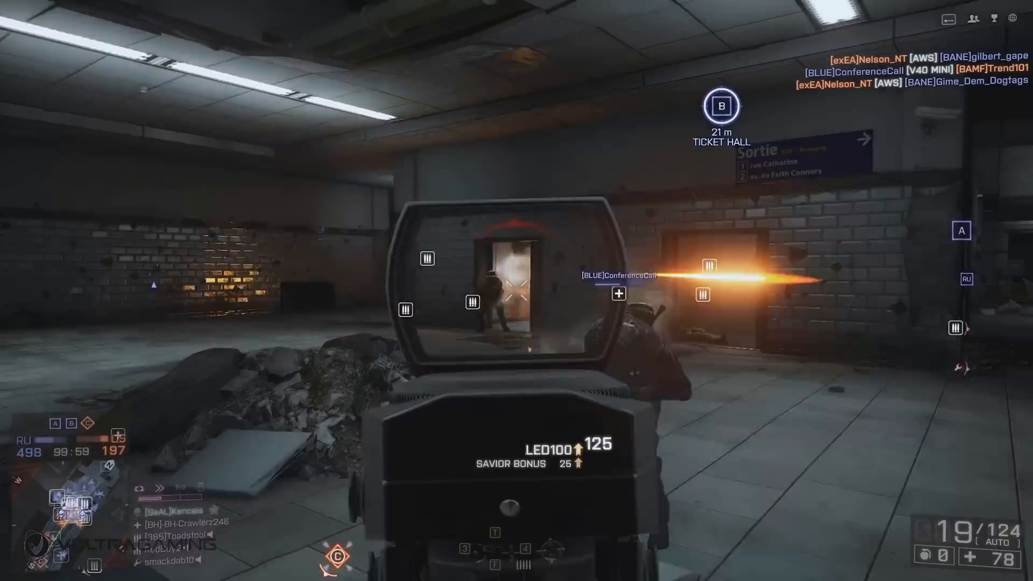
click(517, 290)
click(517, 291)
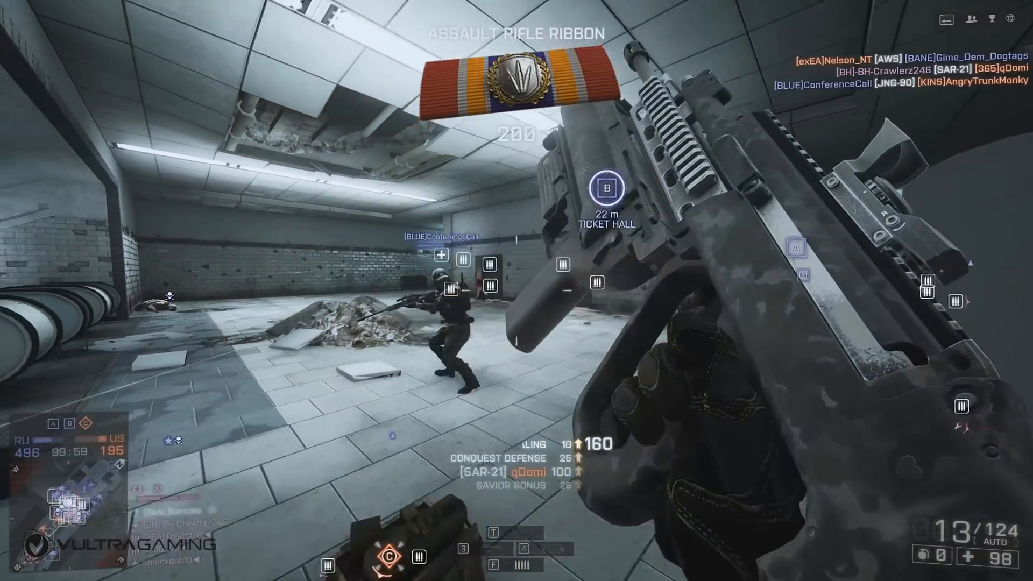
click(516, 291)
right_click(517, 290)
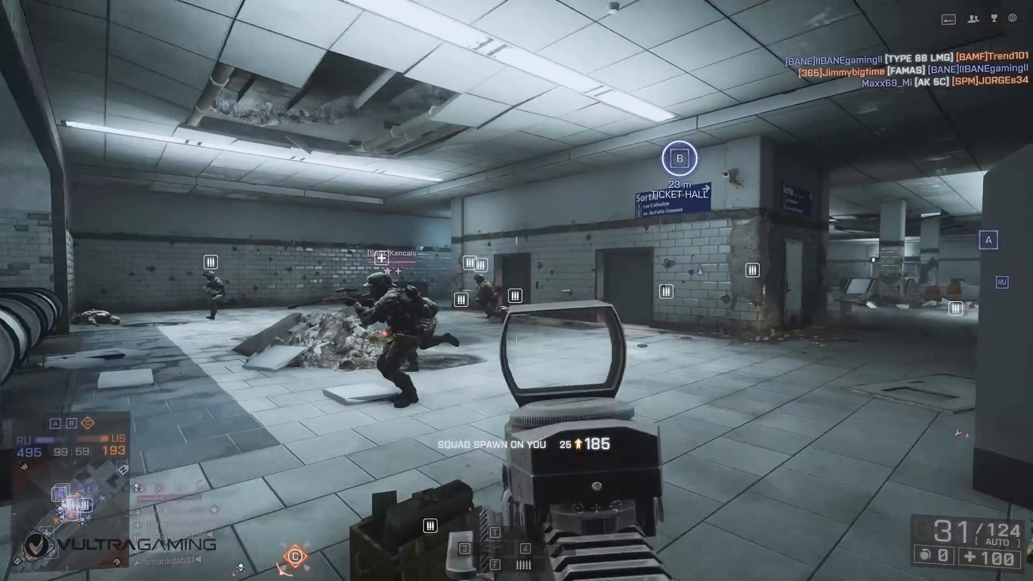
right_click(517, 290)
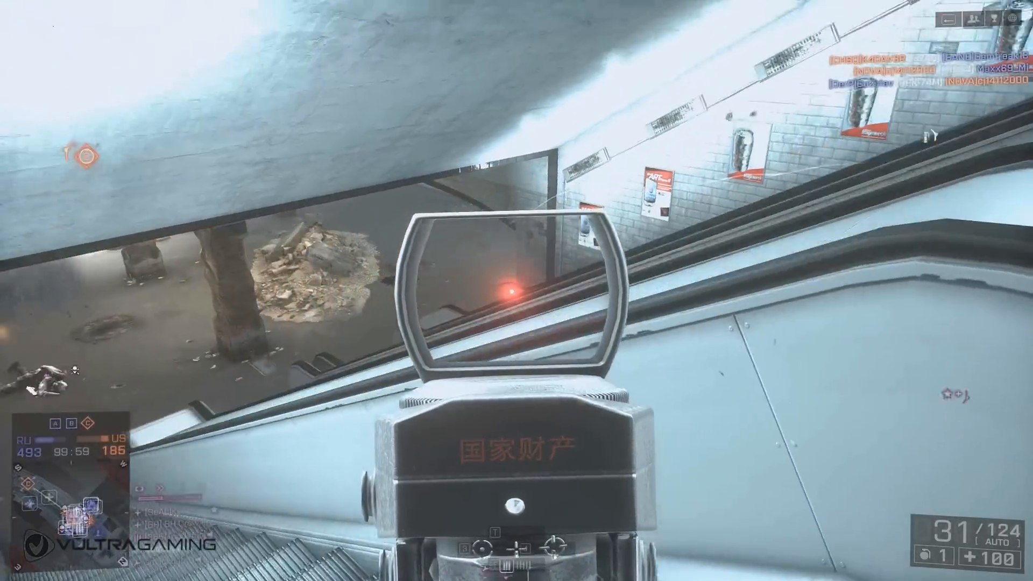
click(516, 291)
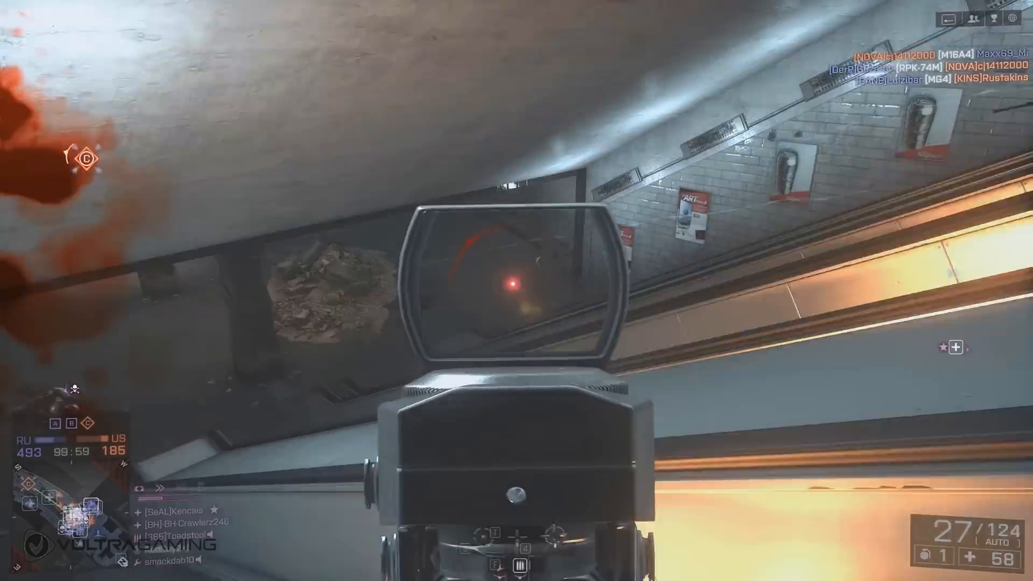
key(3)
click(516, 291)
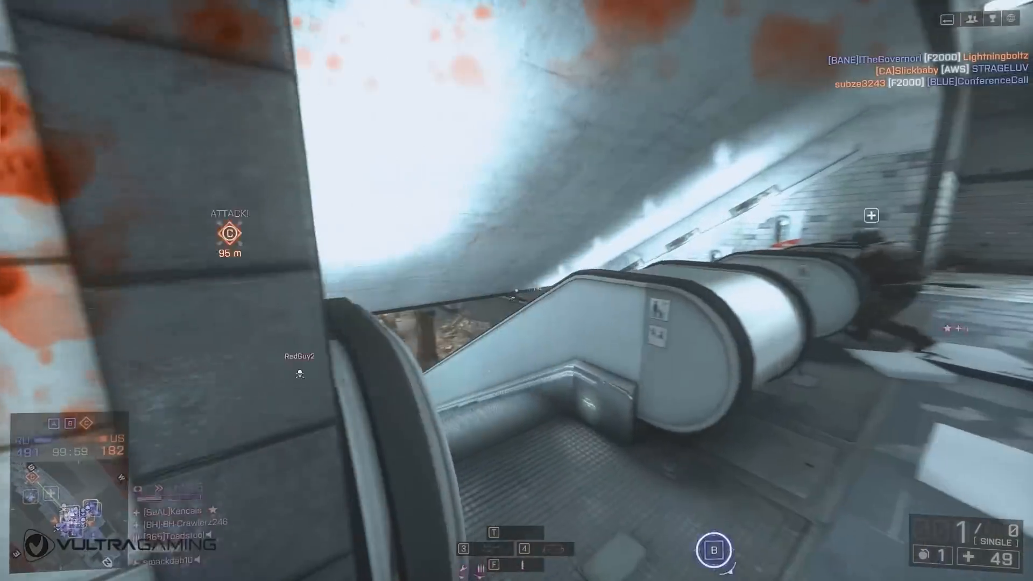
click(516, 291)
key(g)
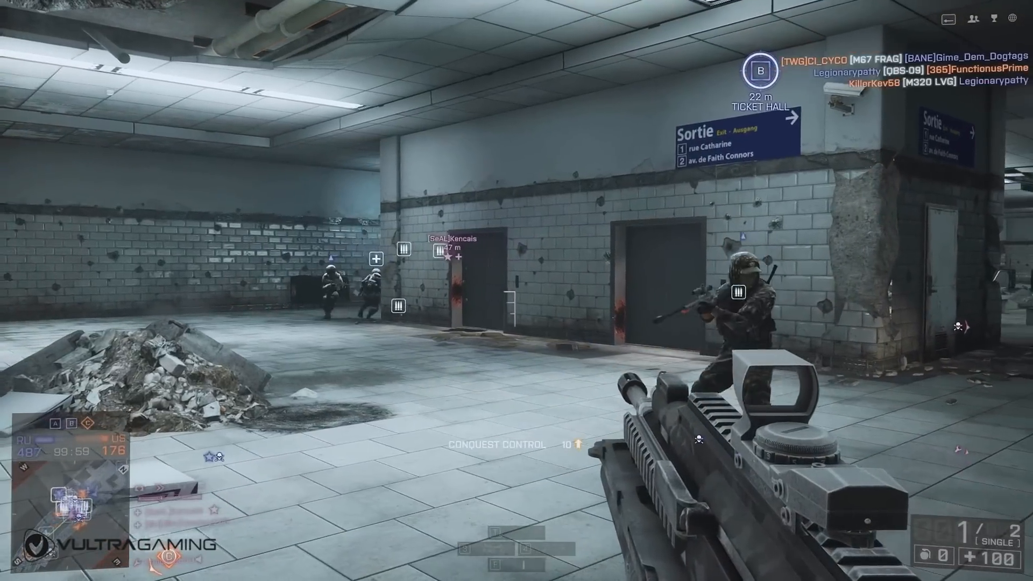
key(1)
right_click(517, 291)
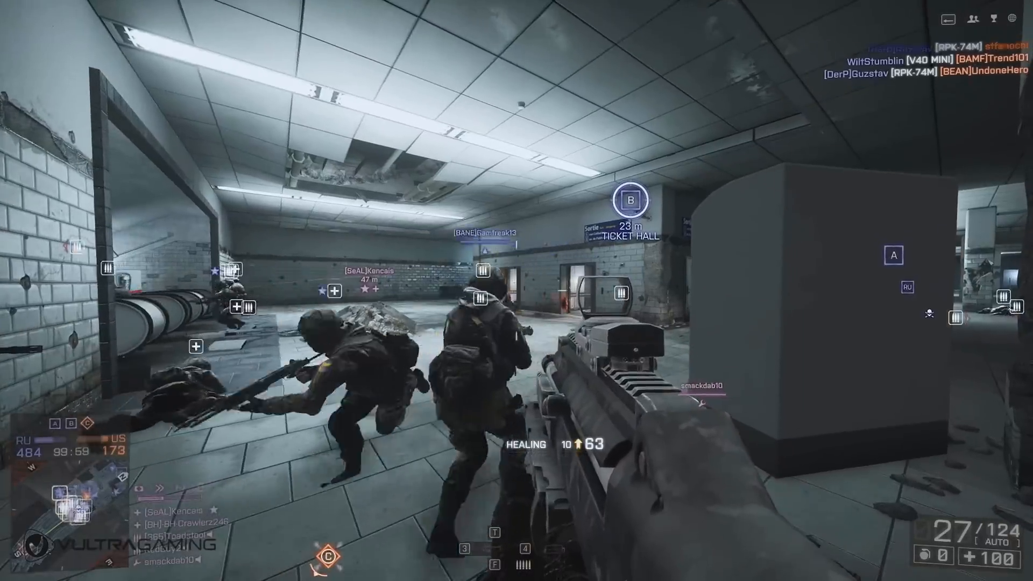
key(1)
right_click(517, 290)
click(516, 291)
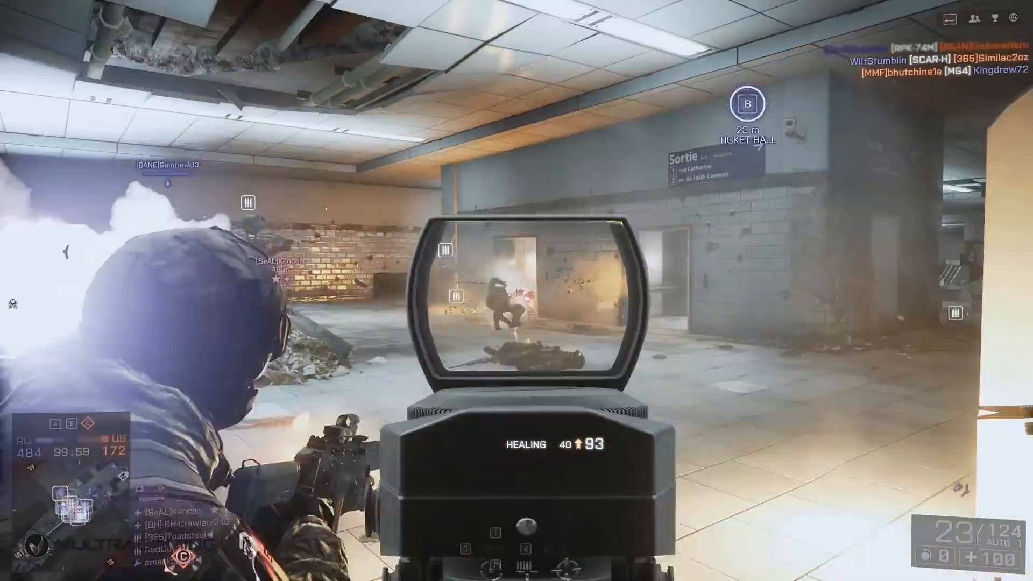
click(516, 290)
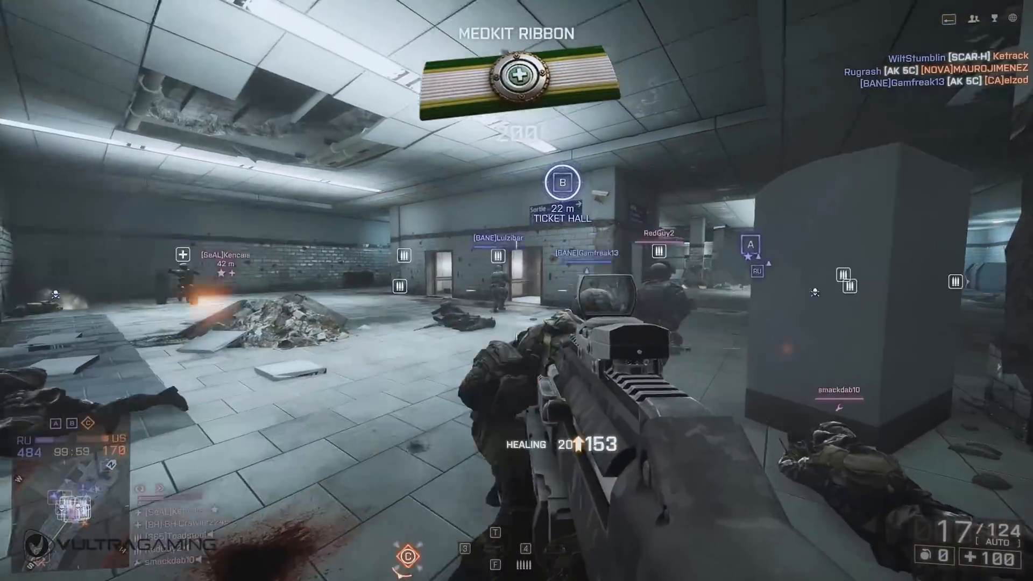
right_click(516, 290)
click(517, 291)
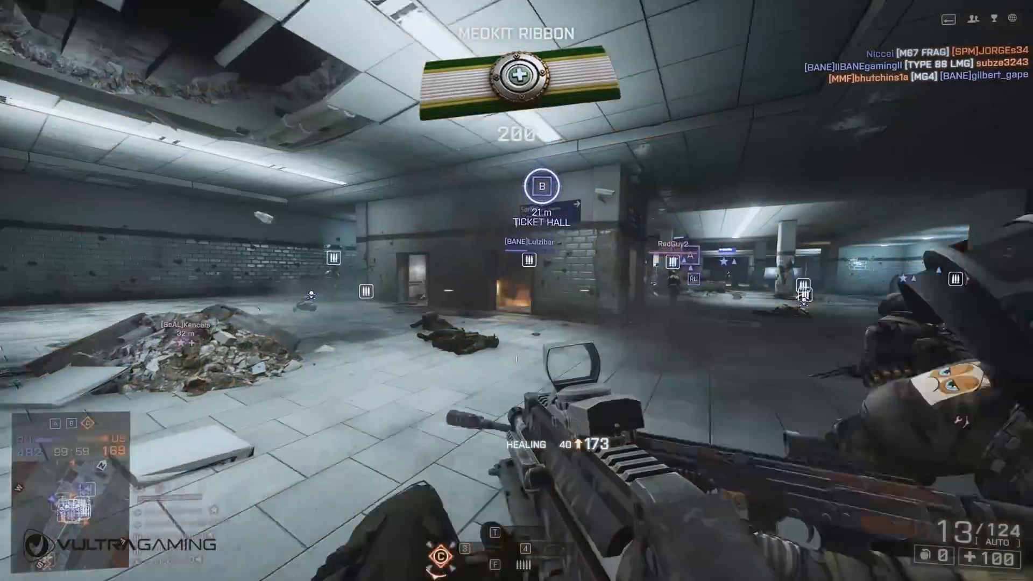
key(shift+w)
key(r)
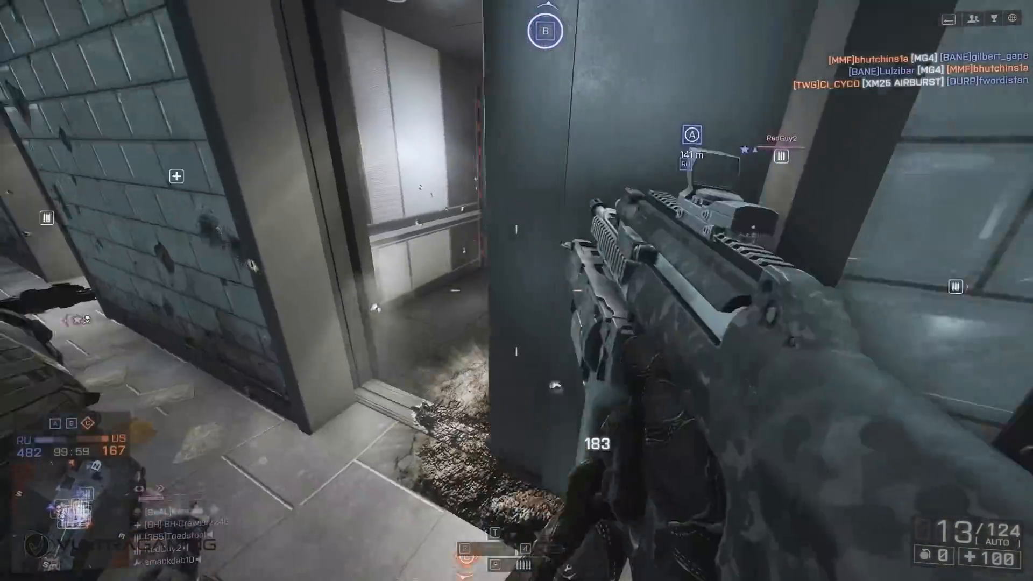
key(w)
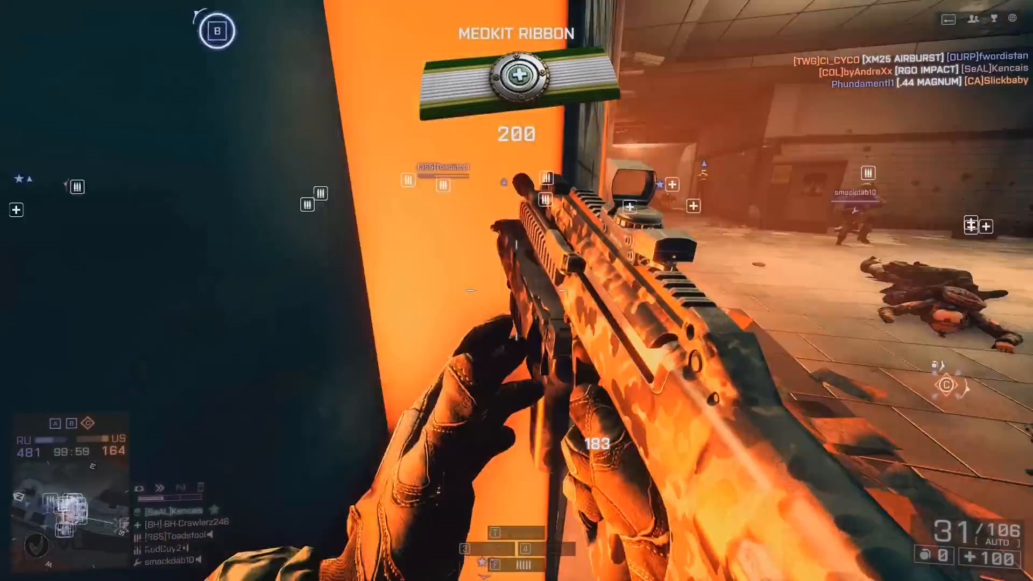
key(w)
key(3)
click(517, 291)
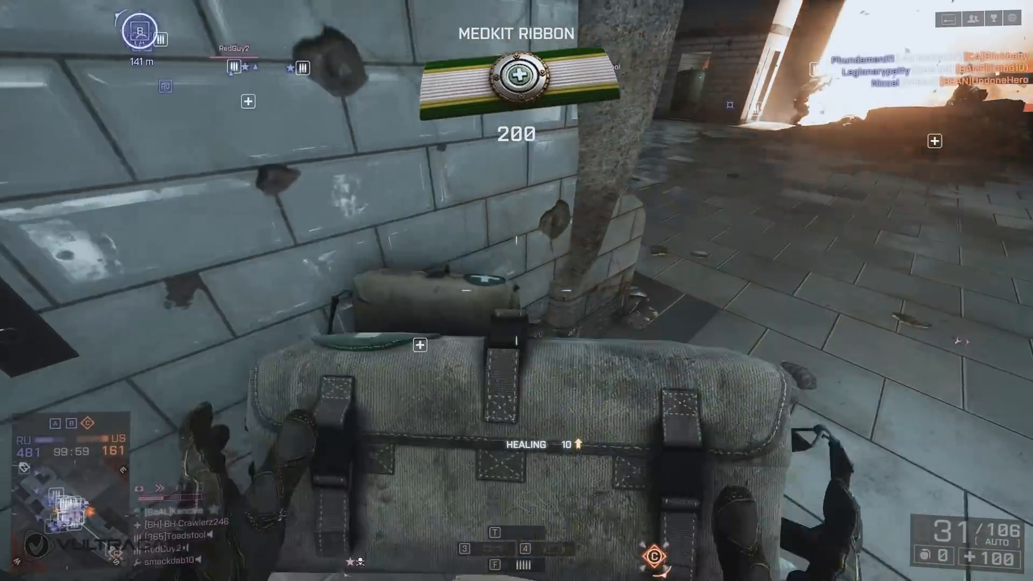
key(w)
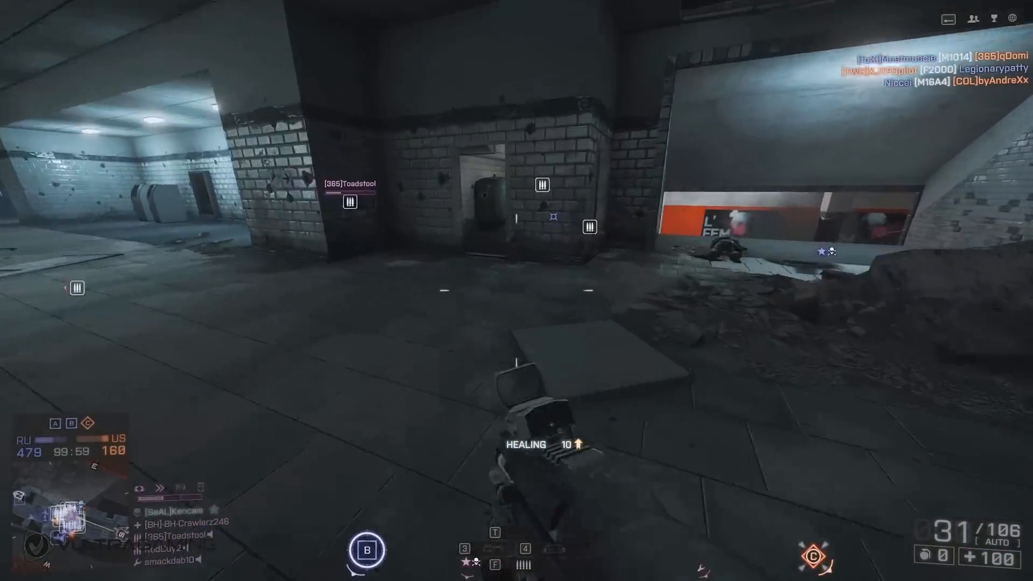
key(w)
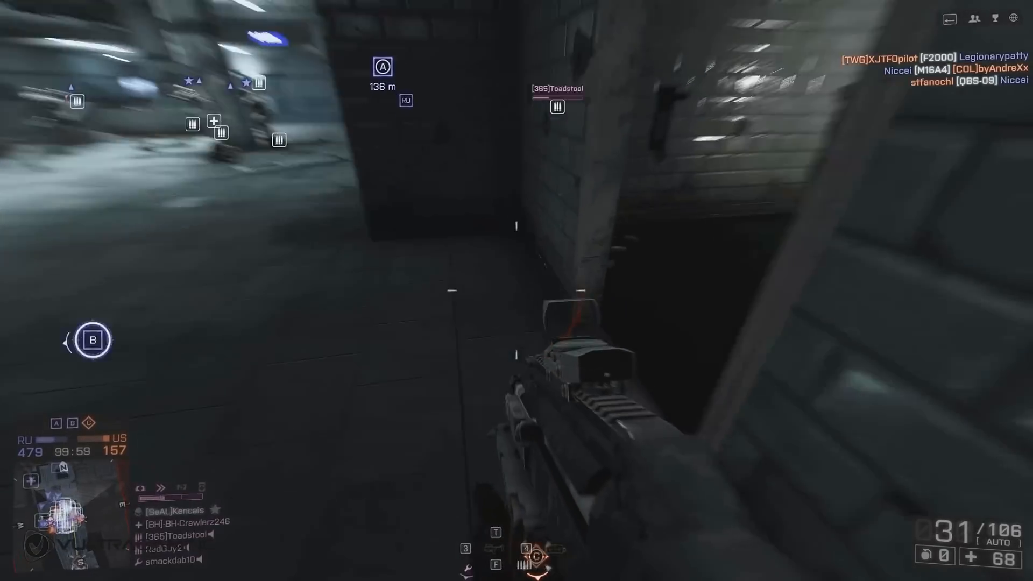
key(w)
key(4)
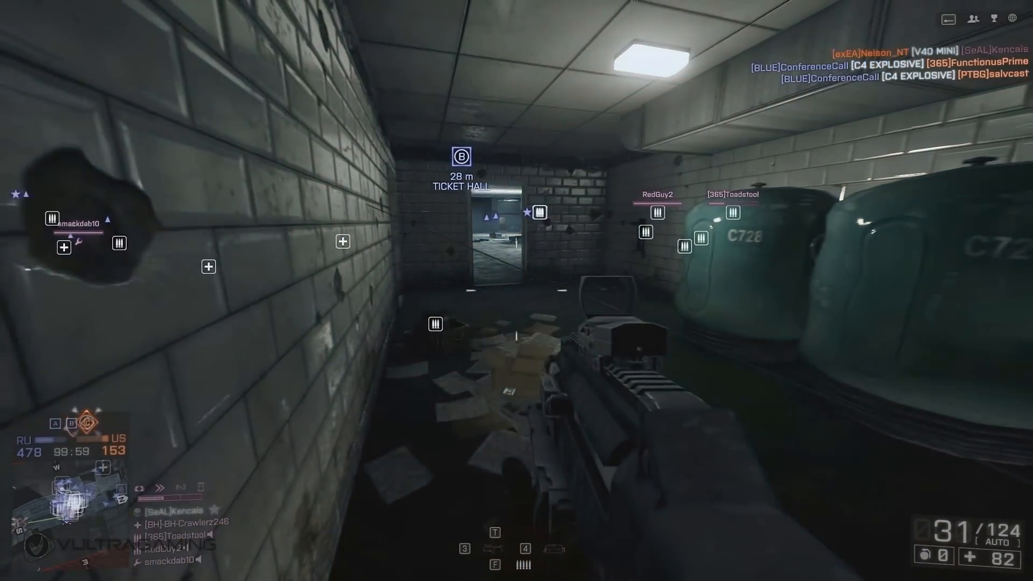
right_click(517, 291)
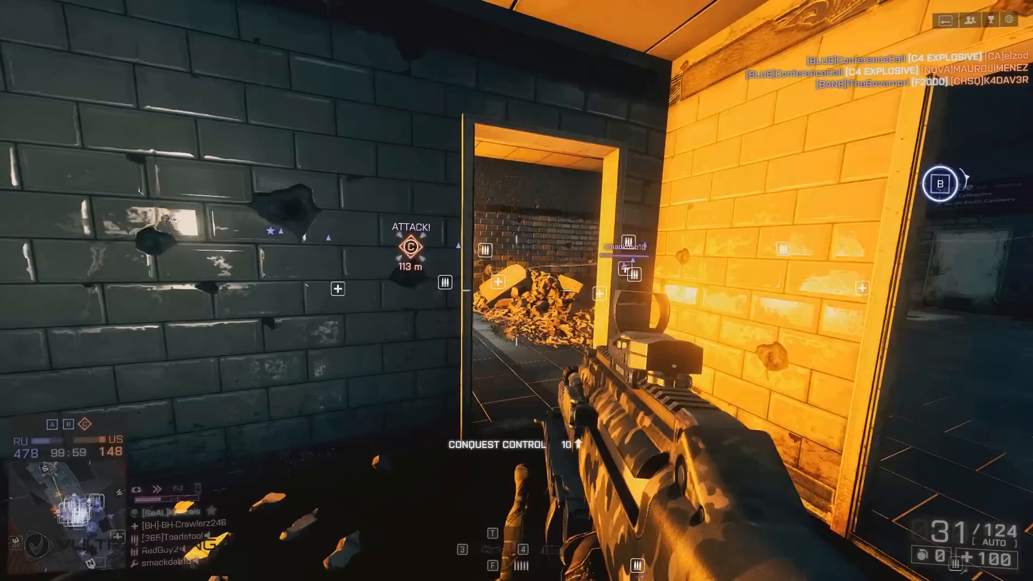
key(4)
click(516, 291)
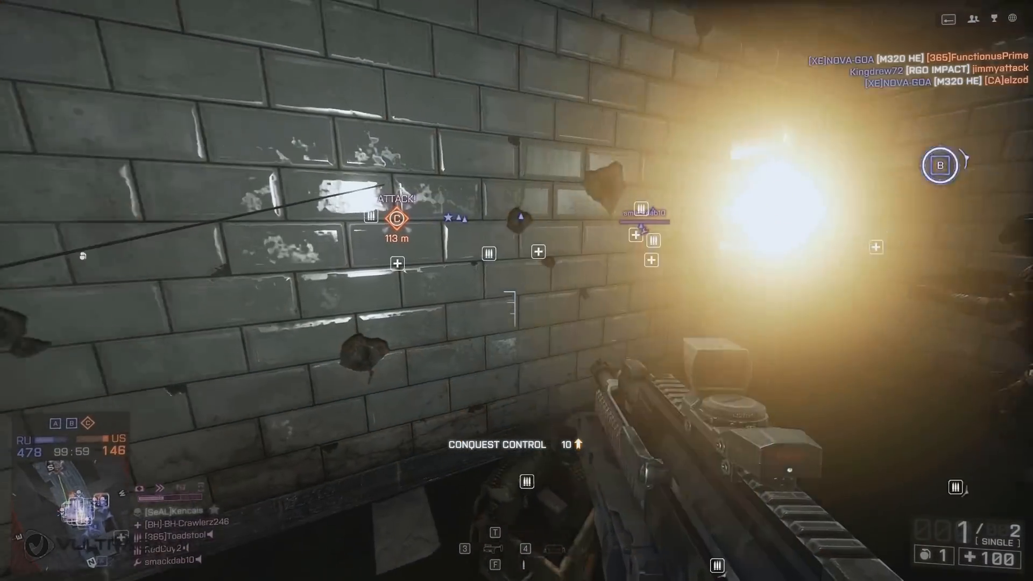
key(1)
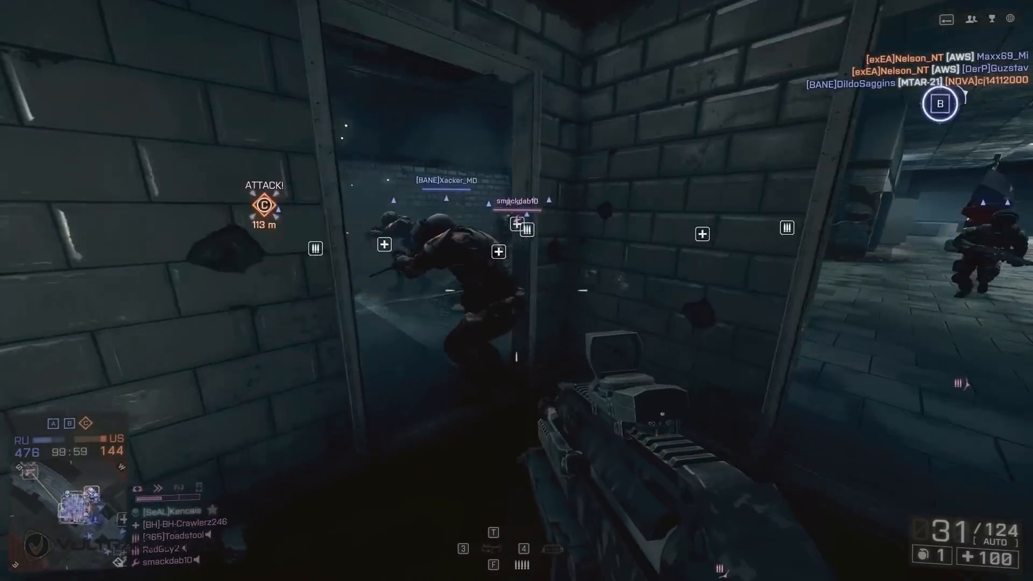
right_click(517, 291)
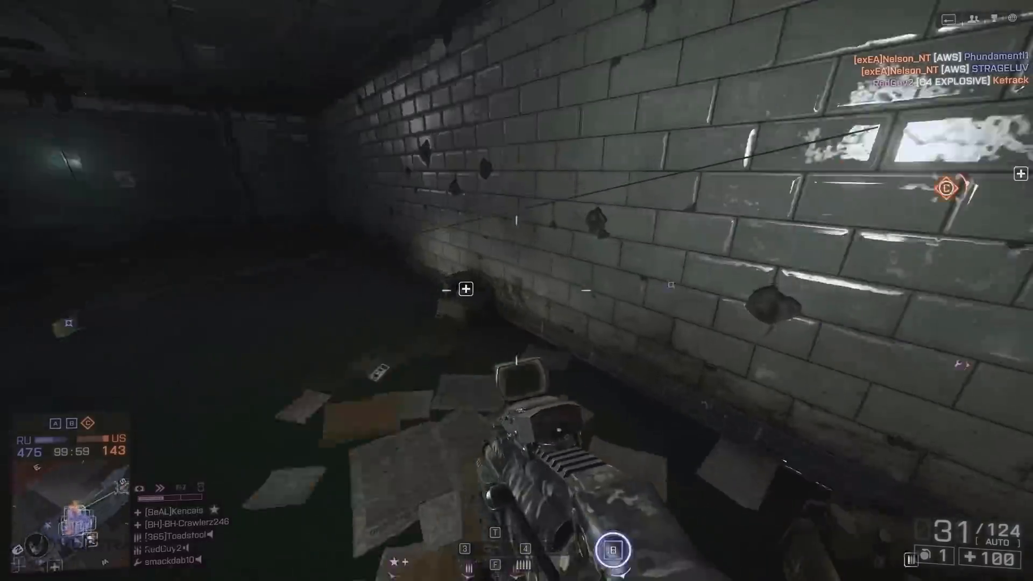
key(w)
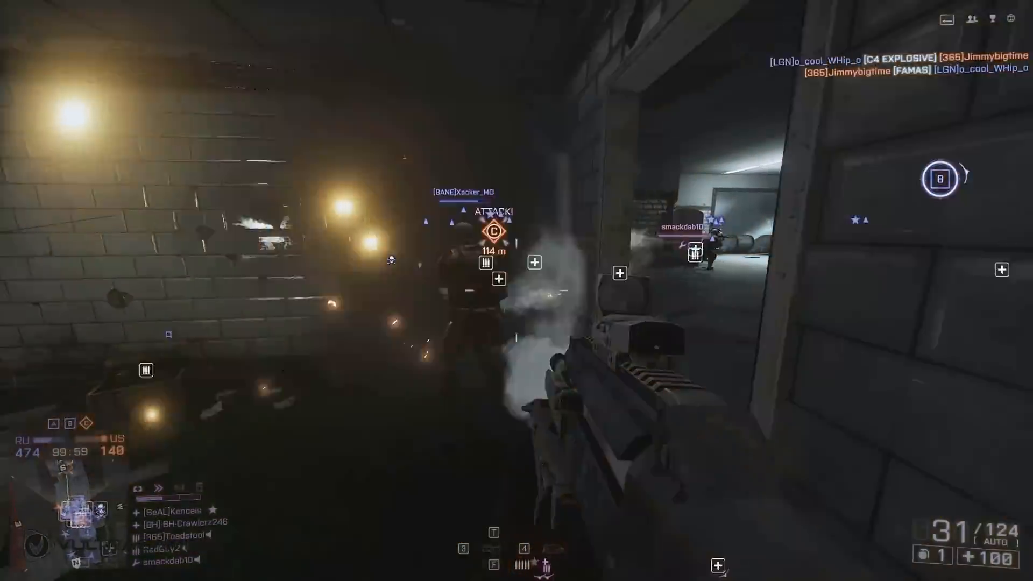
key(a)
key(w)
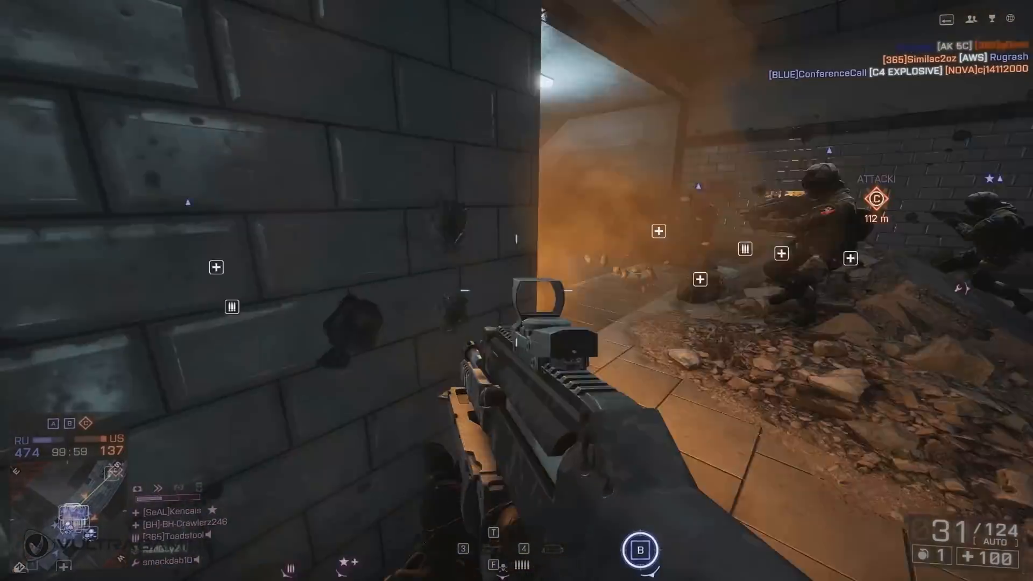
right_click(517, 291)
click(517, 291)
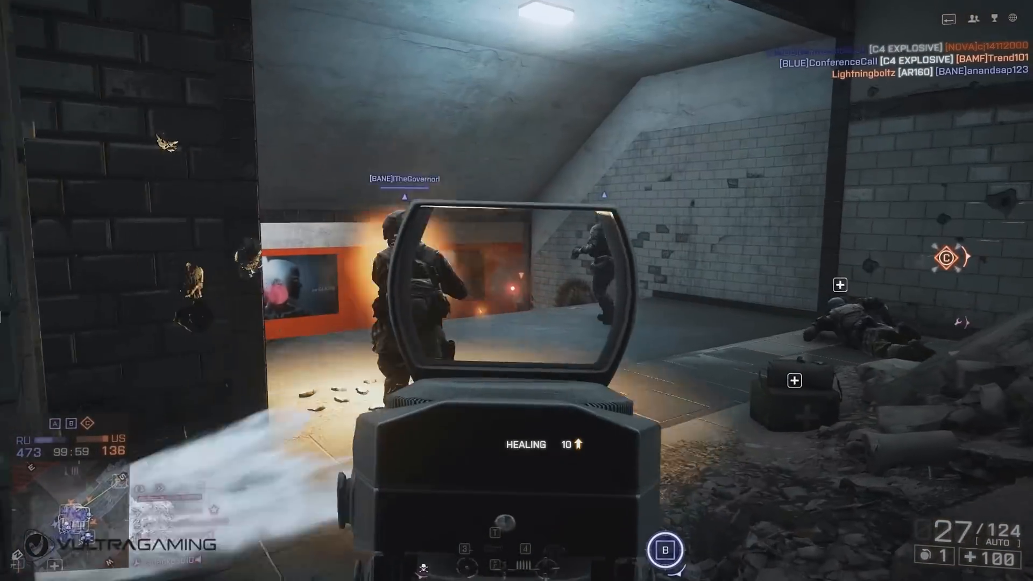
click(516, 291)
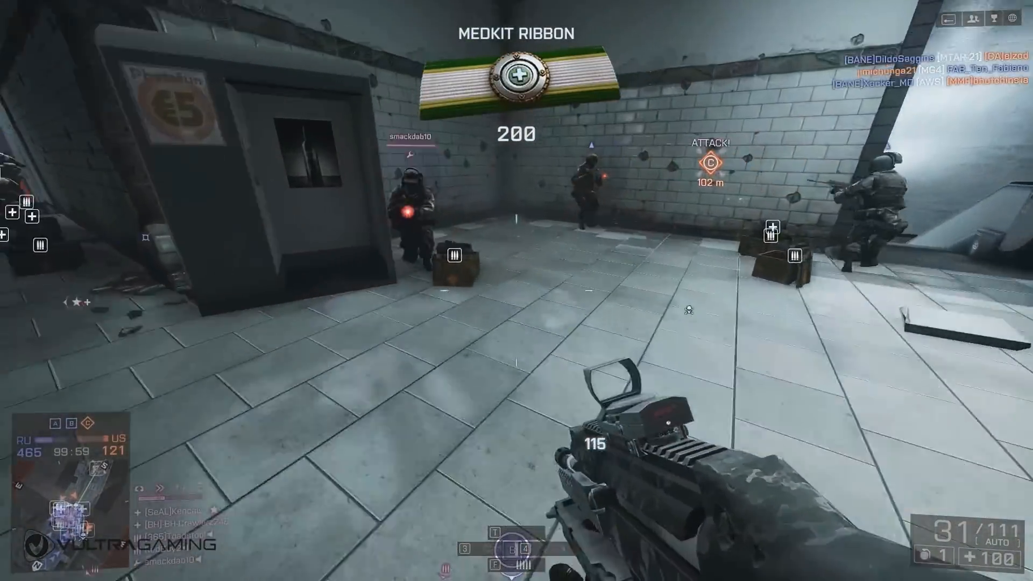
key(f)
key(3)
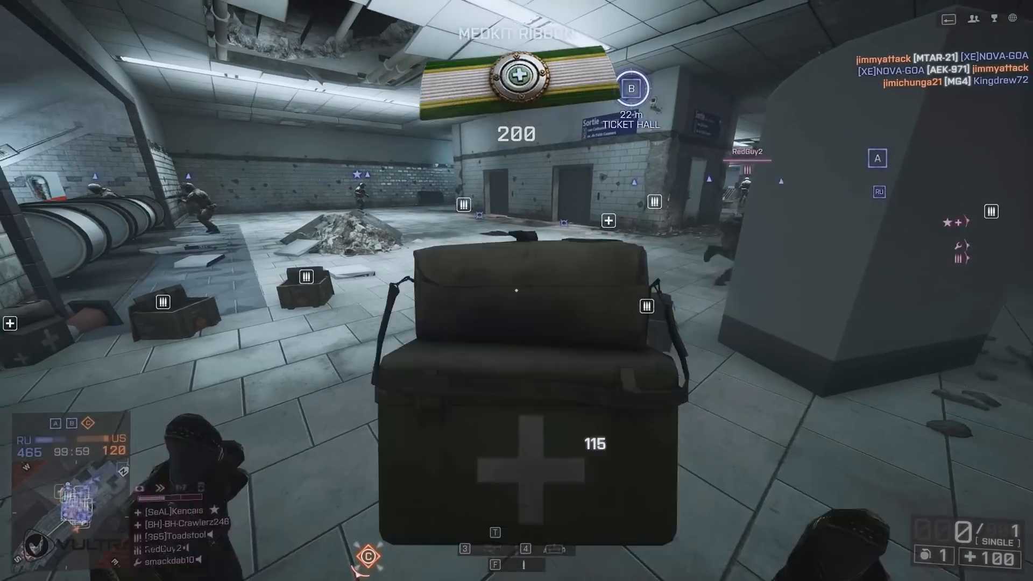
key(f)
key(3)
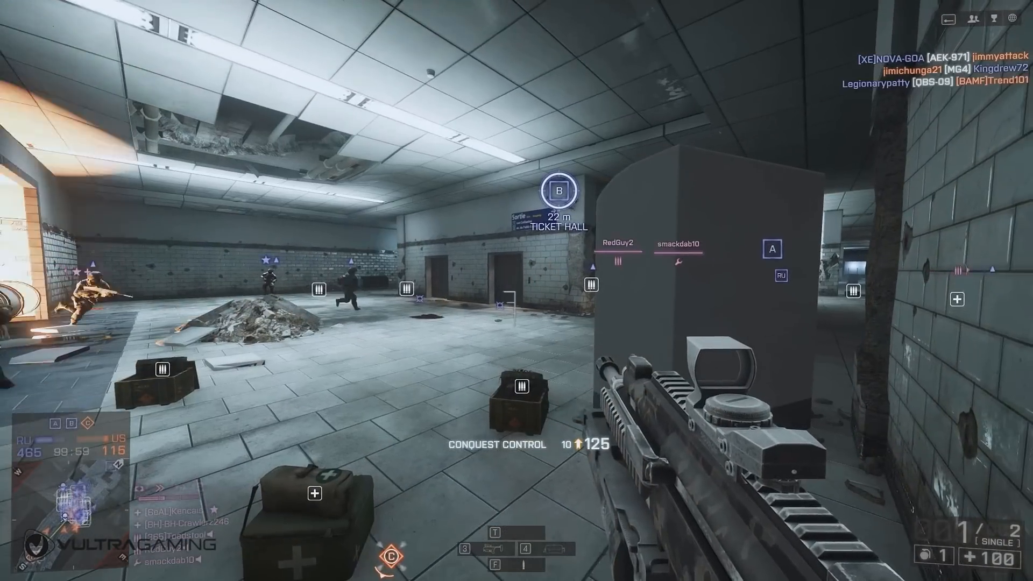
right_click(517, 291)
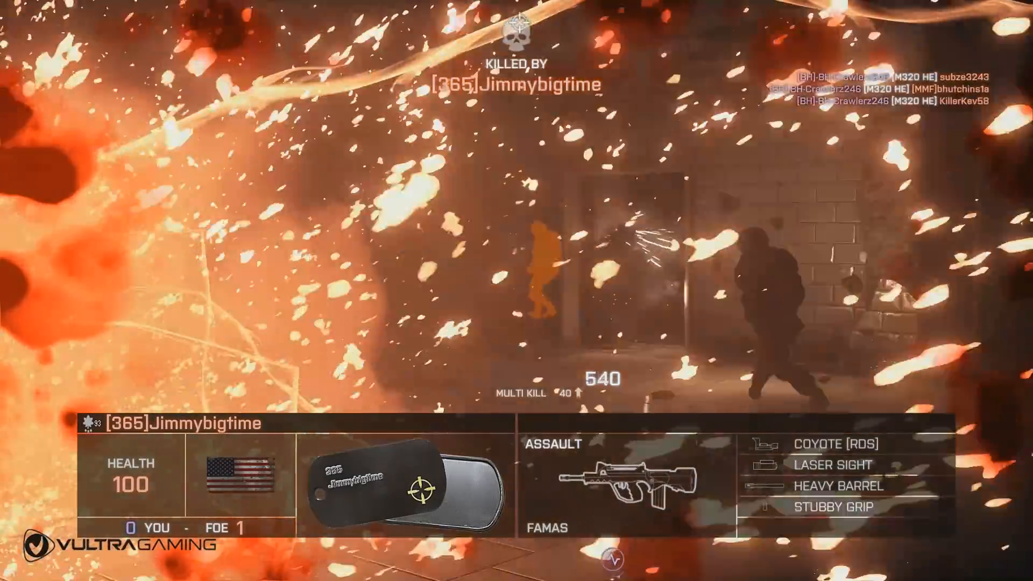
text(jlol)
key(Return)
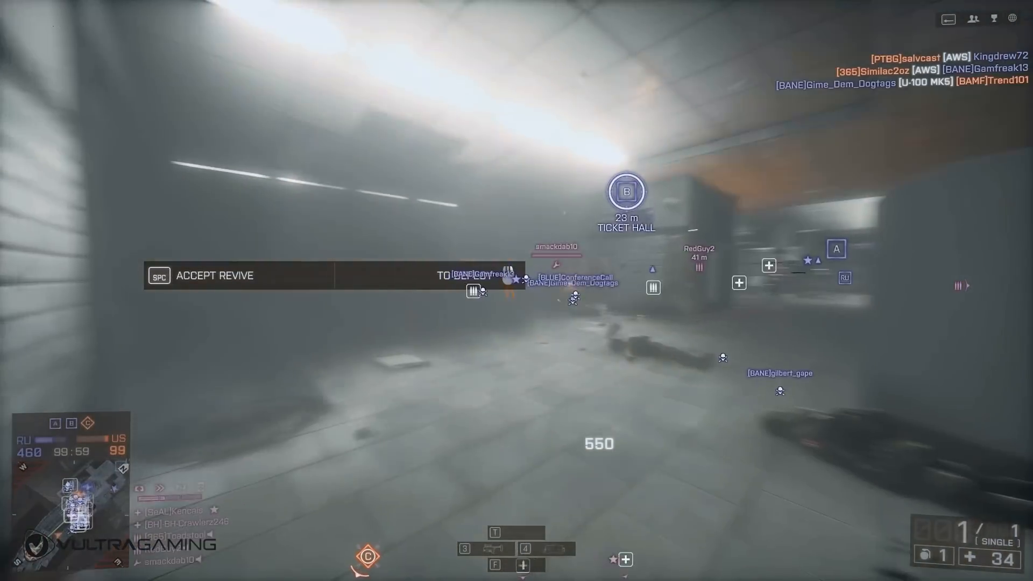
key(space)
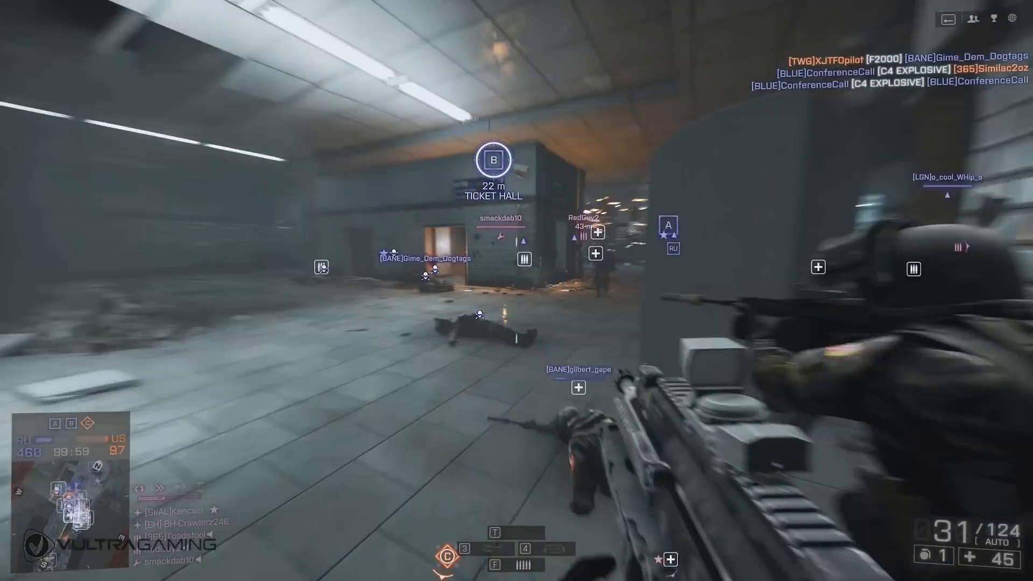
right_click(517, 291)
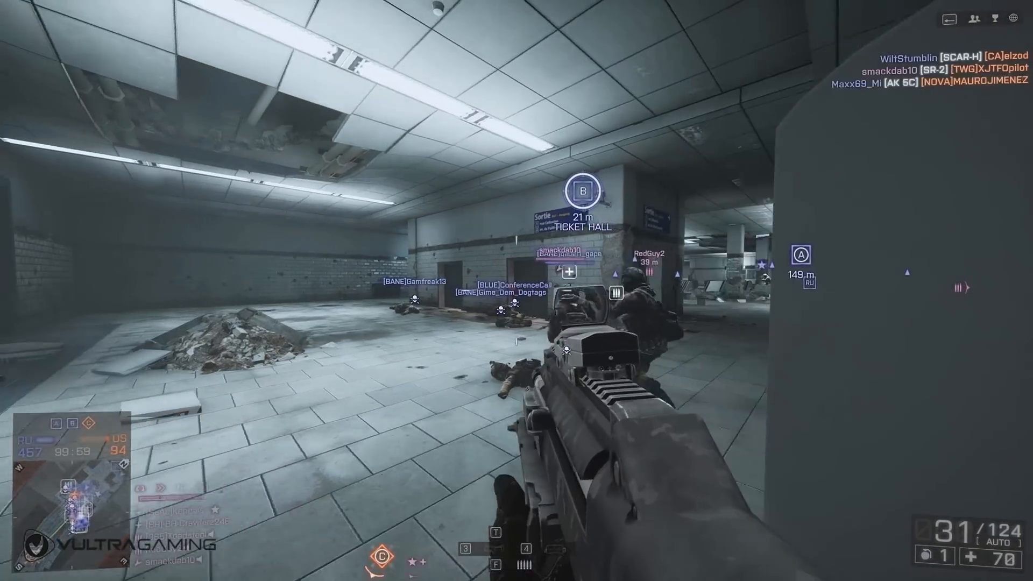
key(3)
right_click(517, 290)
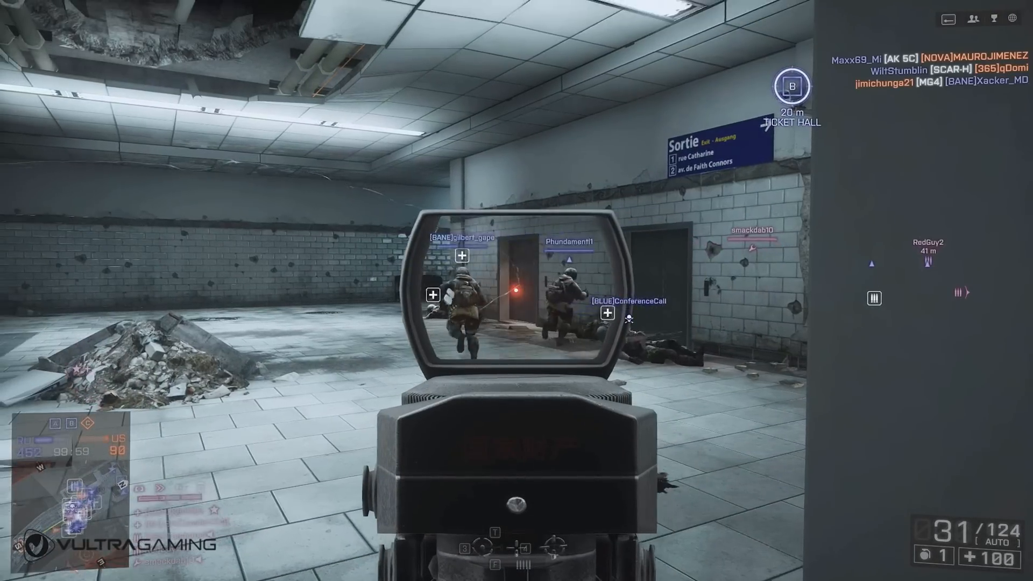
right_click(517, 291)
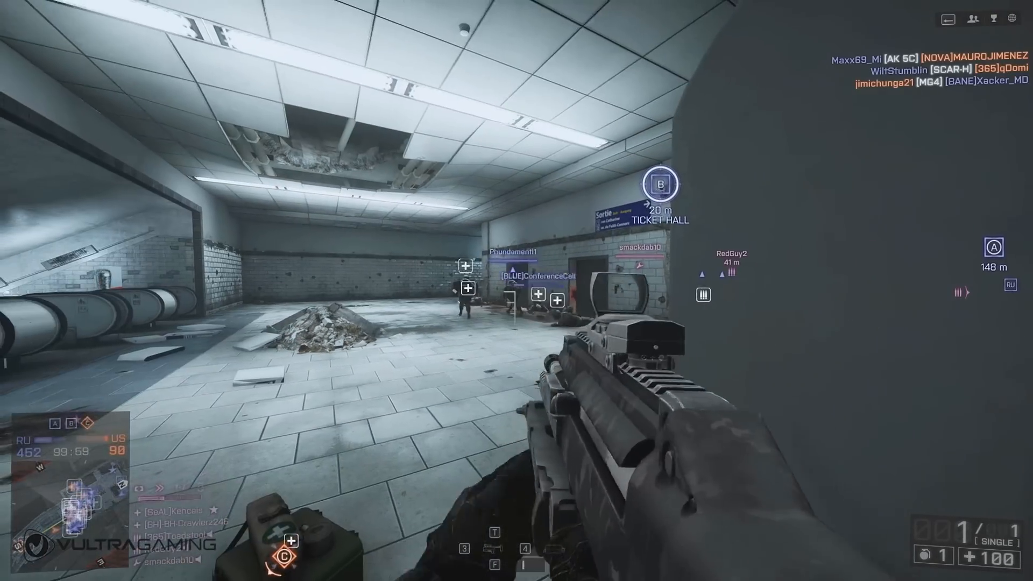
right_click(516, 291)
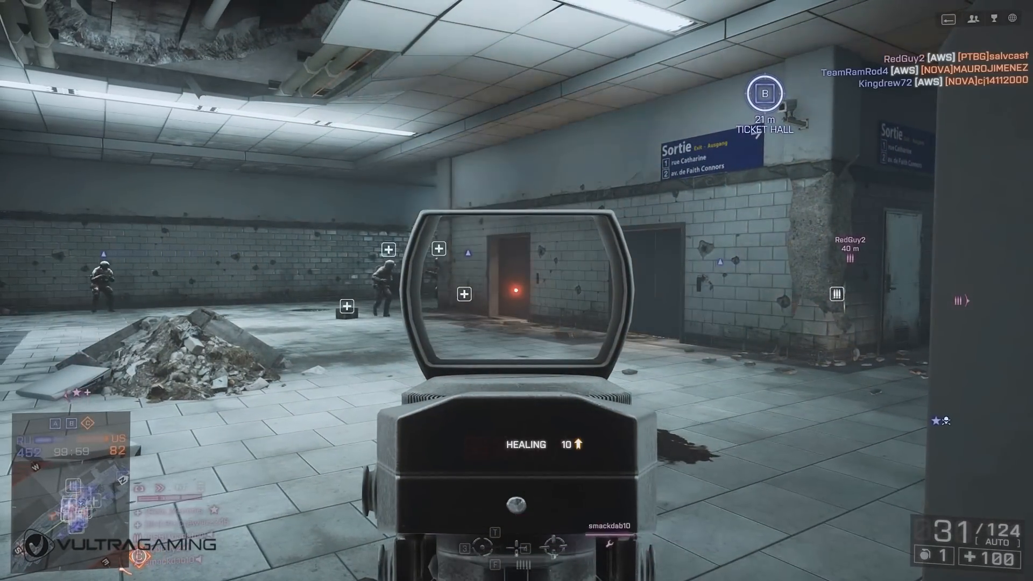
right_click(517, 290)
right_click(516, 290)
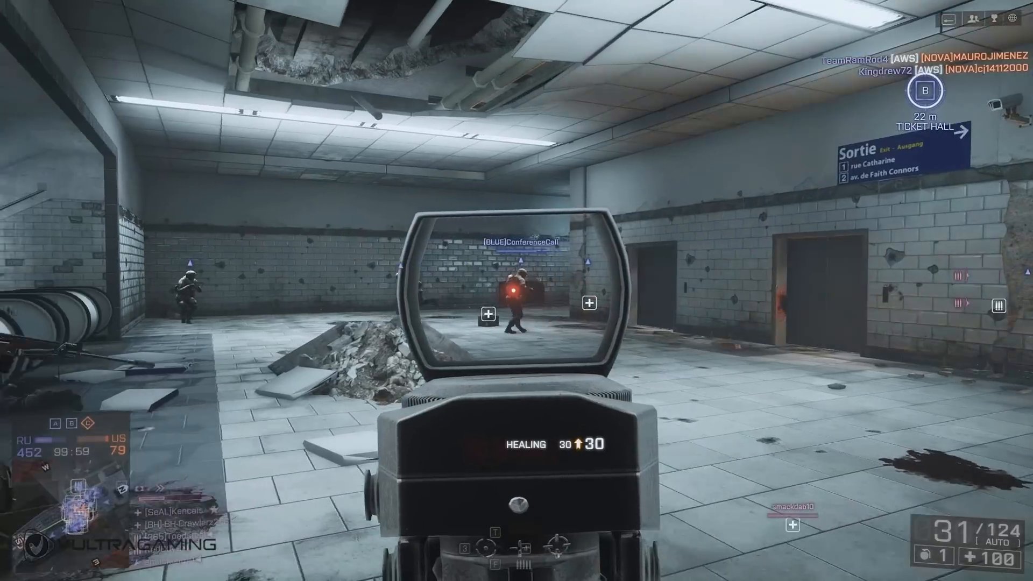
right_click(516, 291)
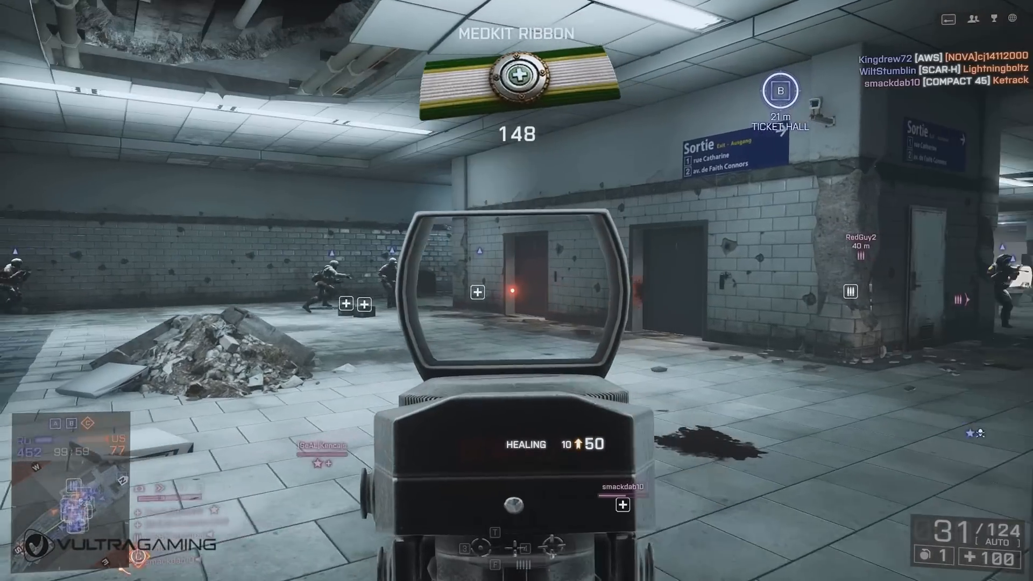
right_click(517, 290)
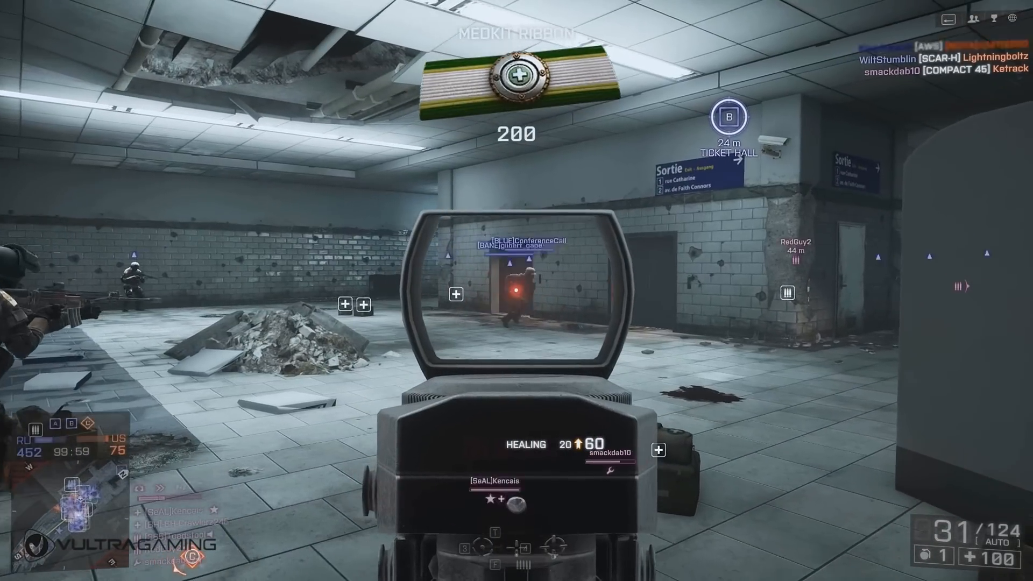
right_click(517, 290)
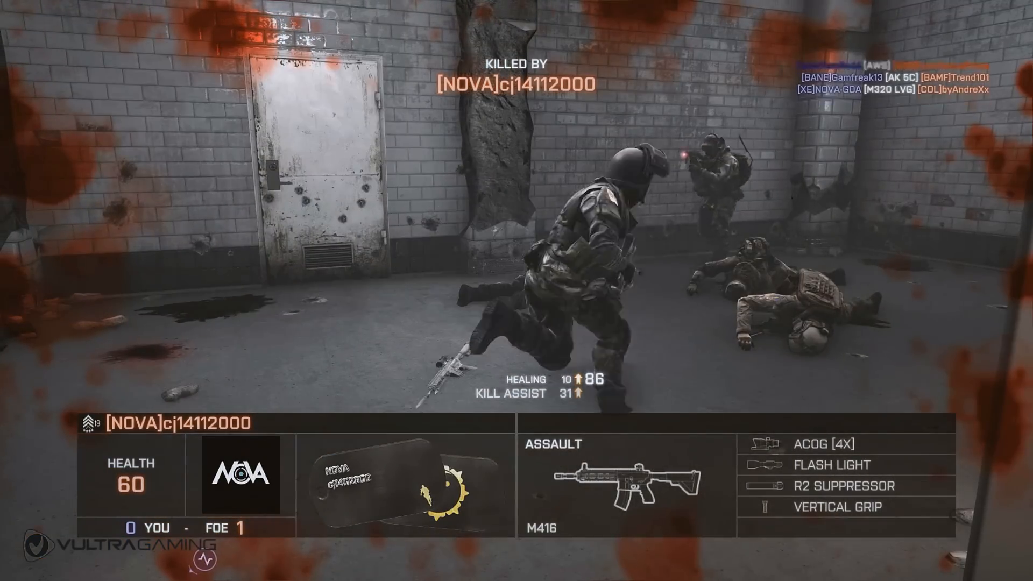
text(jlol)
key(Return)
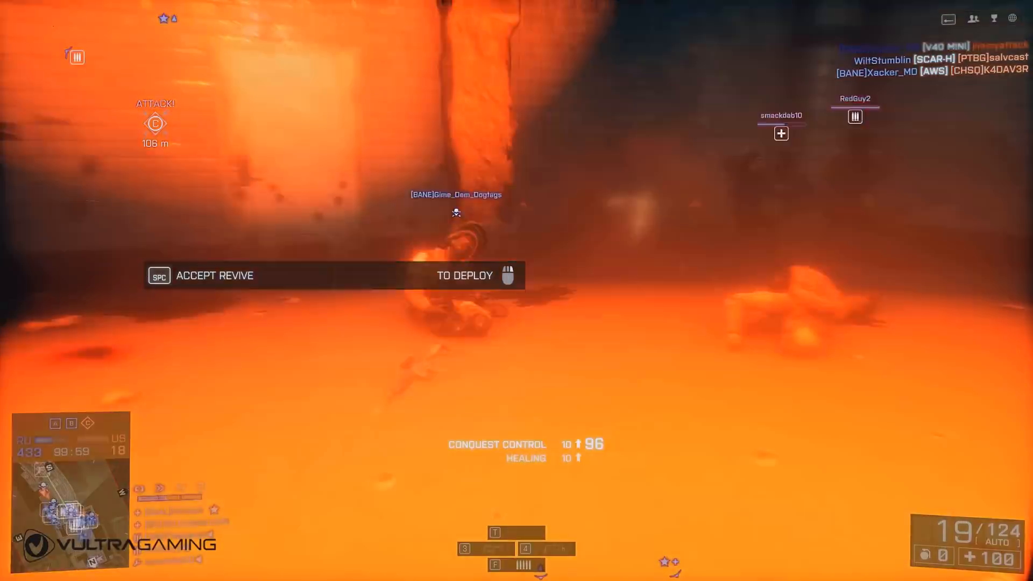
key(space)
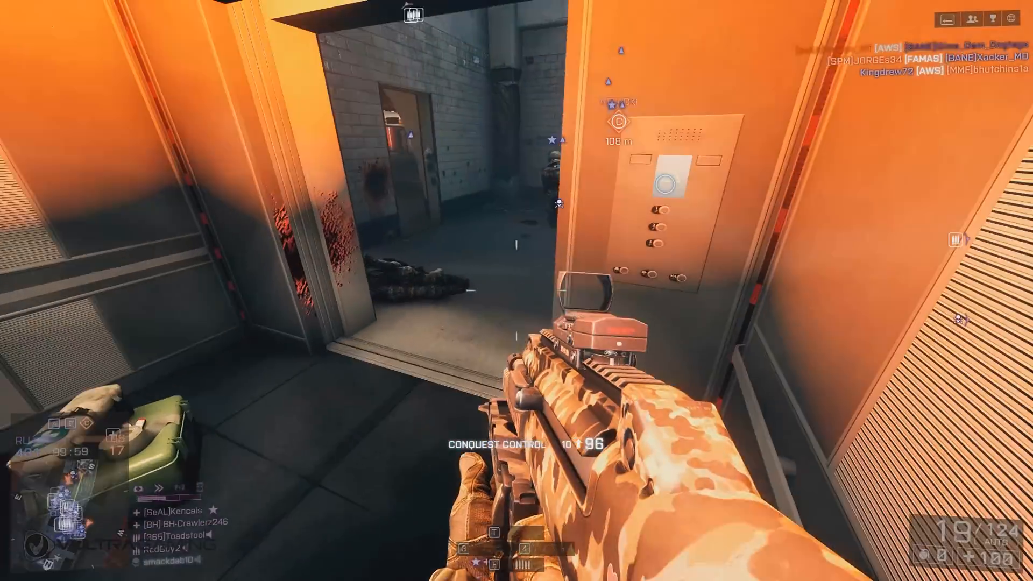
key(w)
key(e)
key(s)
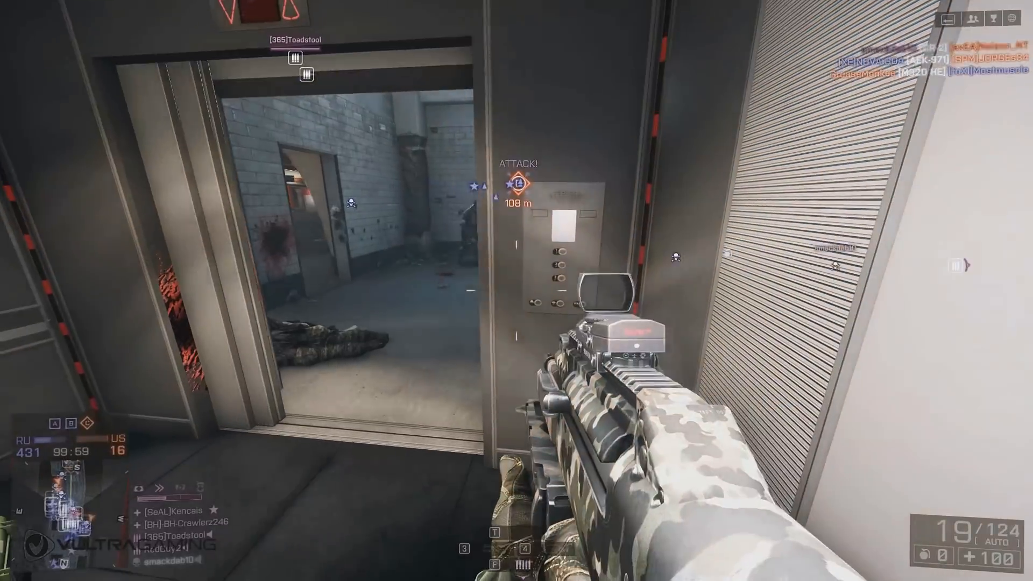
key(3)
key(4)
click(517, 291)
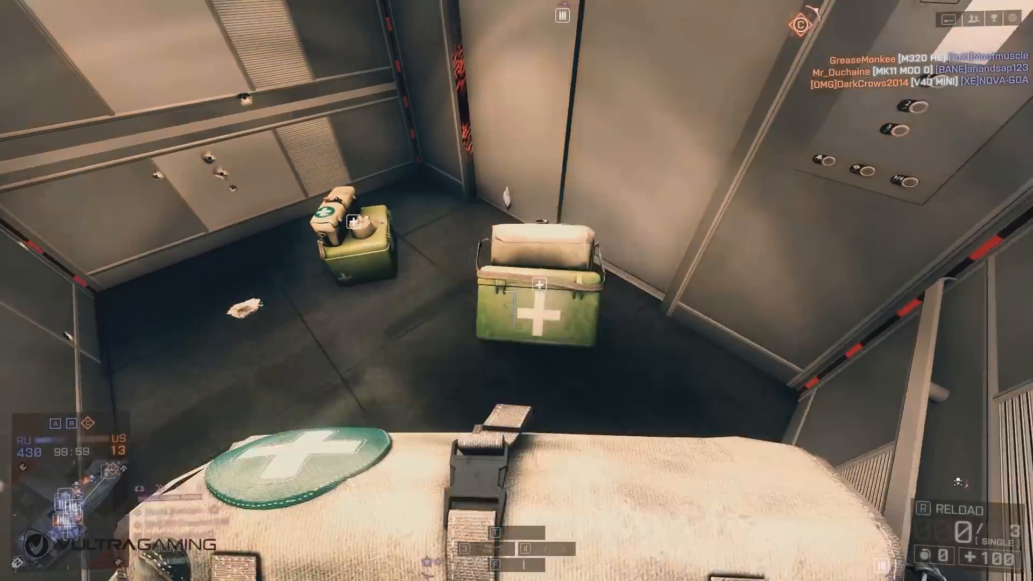
key(3)
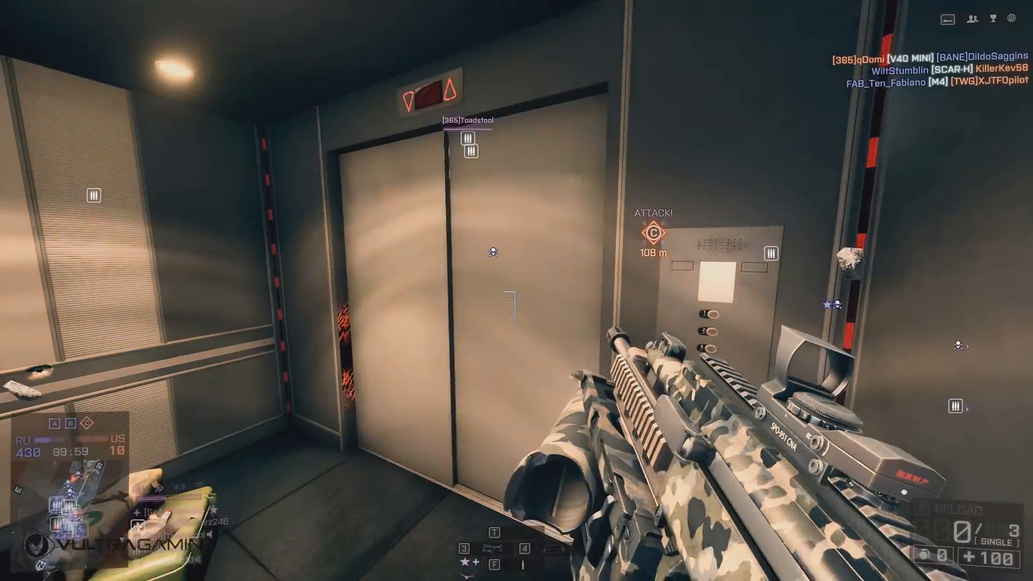
key(1)
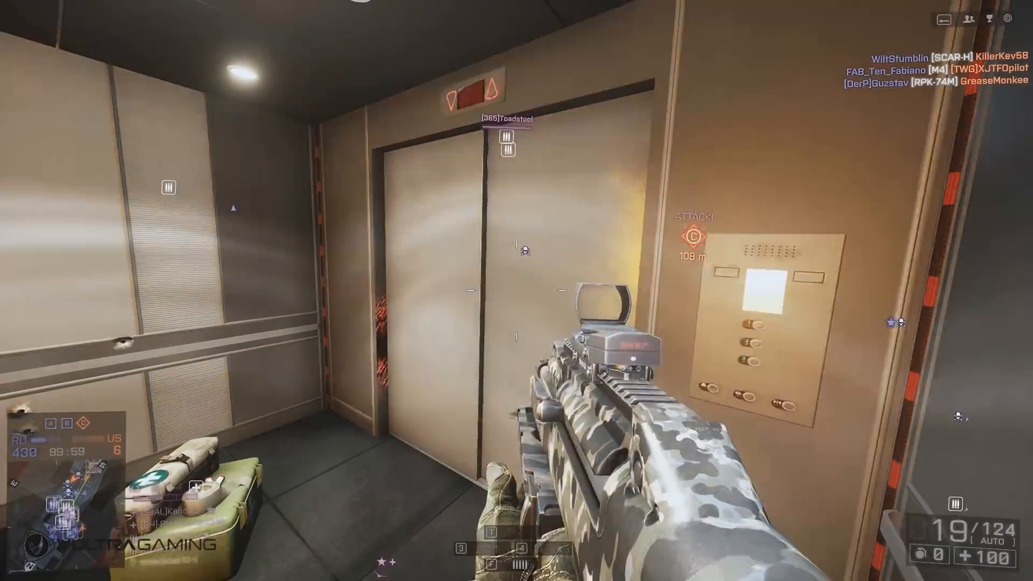
key(r)
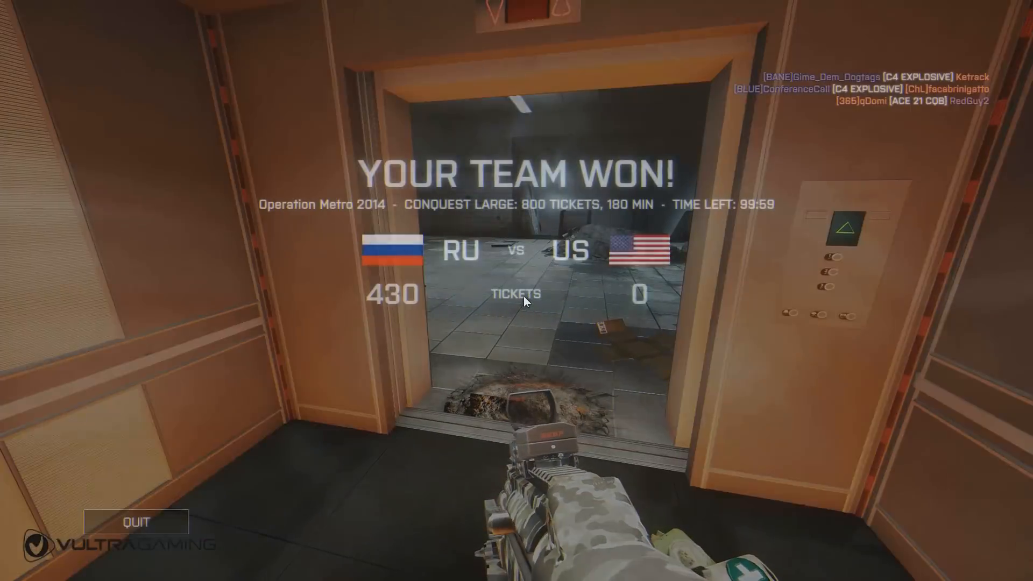
- Send "gg" to all players in the match chat and view the final scoreboard
text(j)
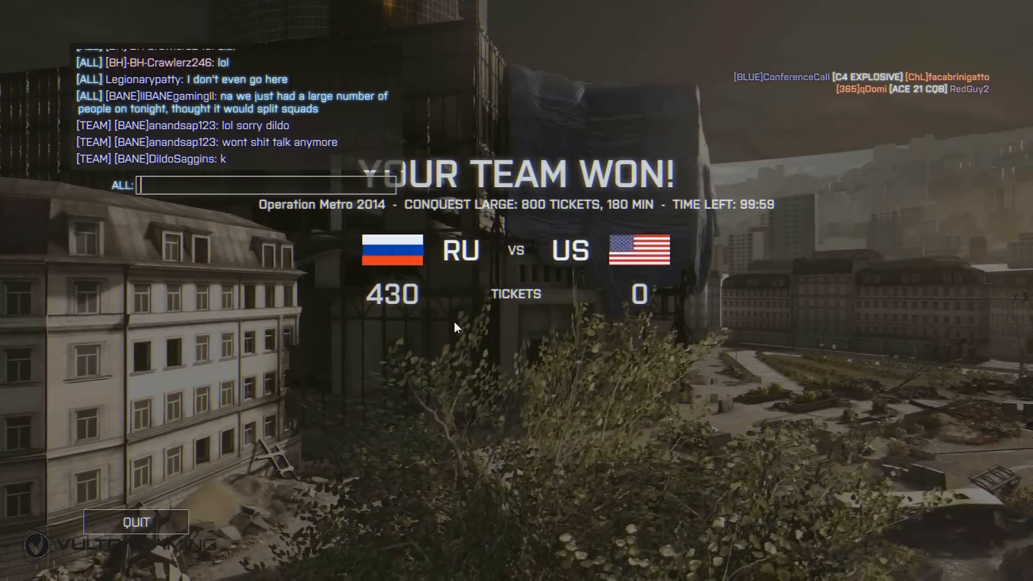
text(gg)
key(Return)
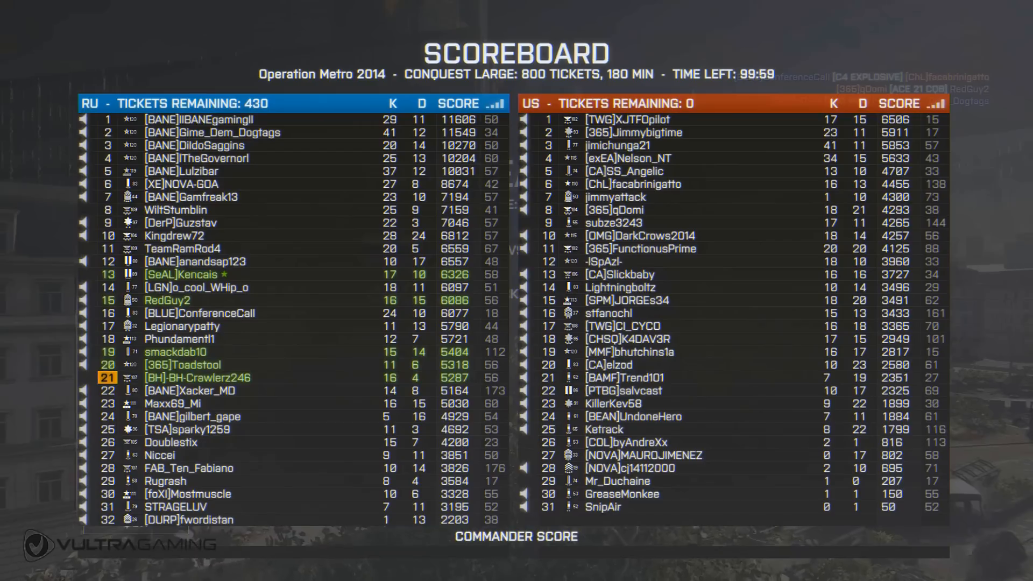
key(Tab)
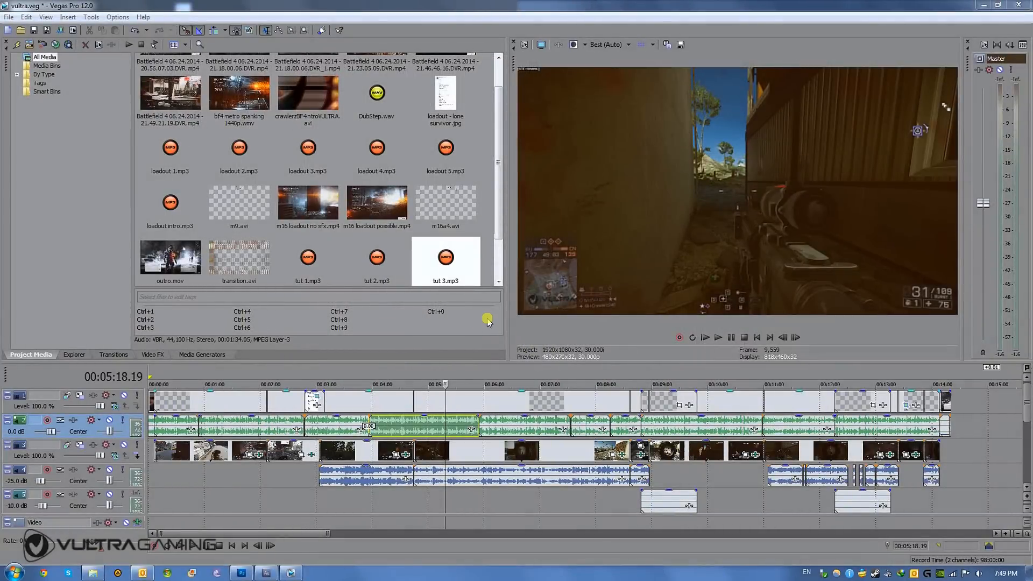
- Review the overlay track and the gameplay footage track of the vultra.veg project at several points along the timeline
click(222, 405)
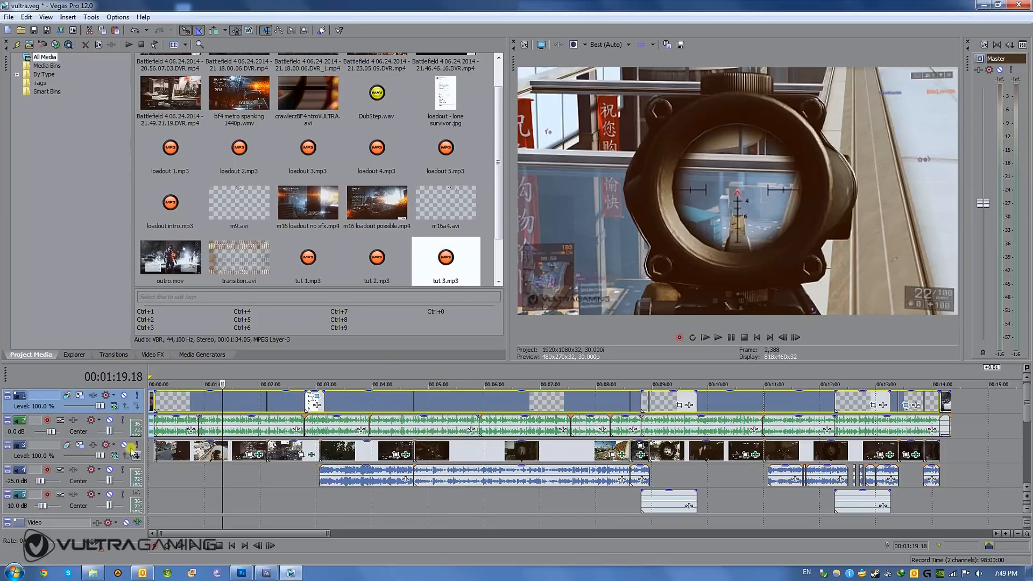
click(180, 405)
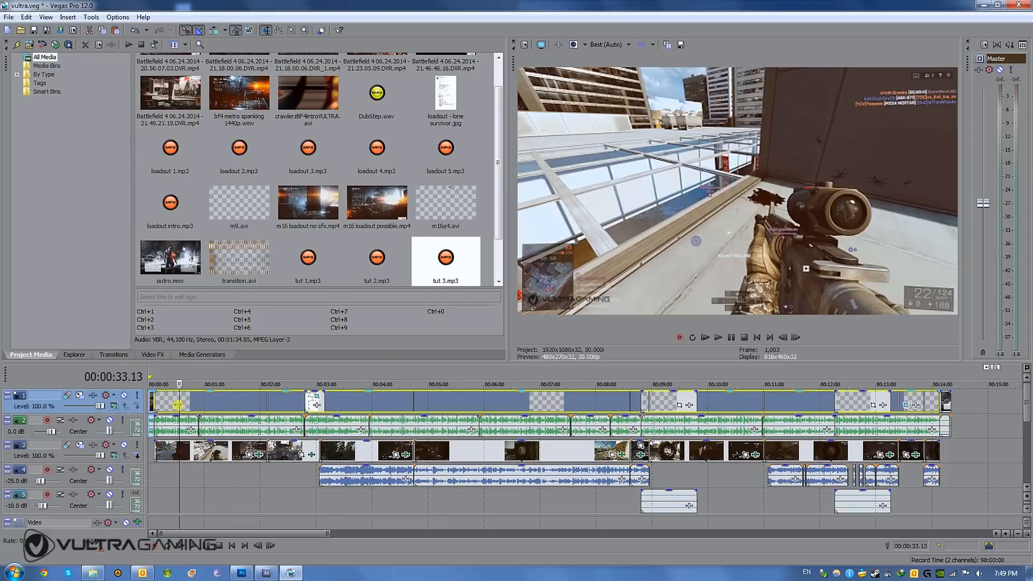
drag(184, 404, 864, 421)
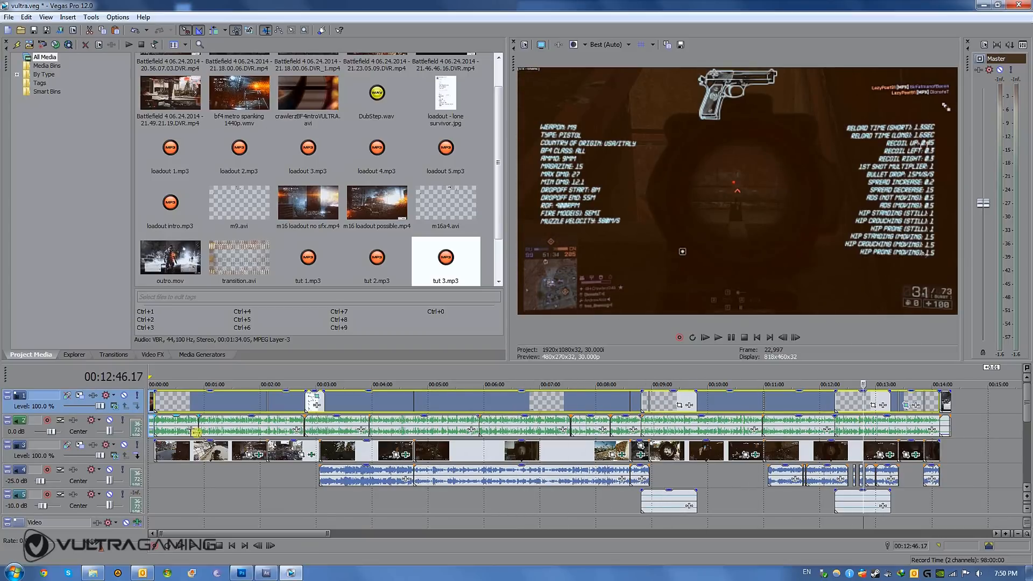
click(204, 406)
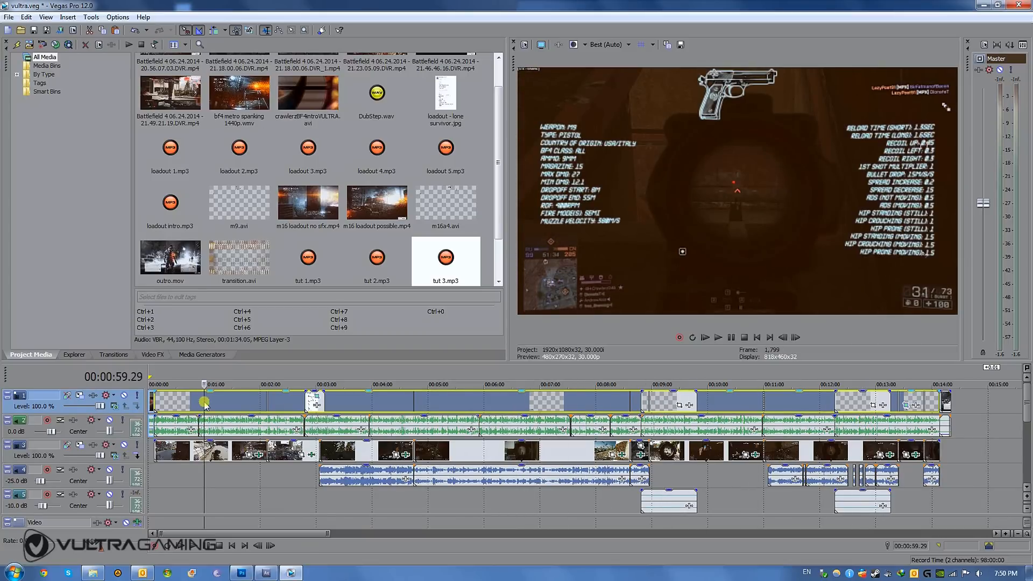
drag(201, 407, 340, 412)
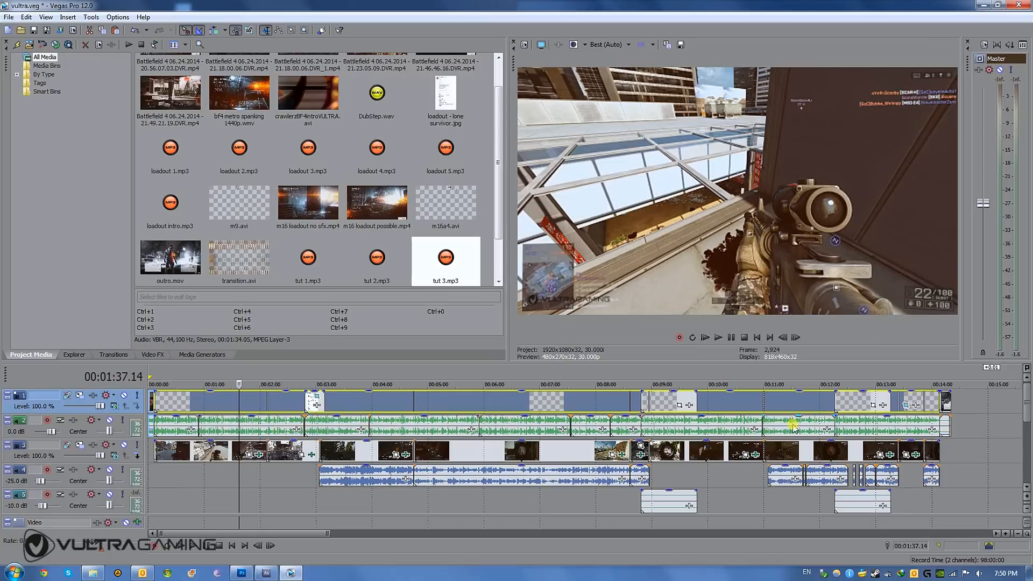
click(196, 455)
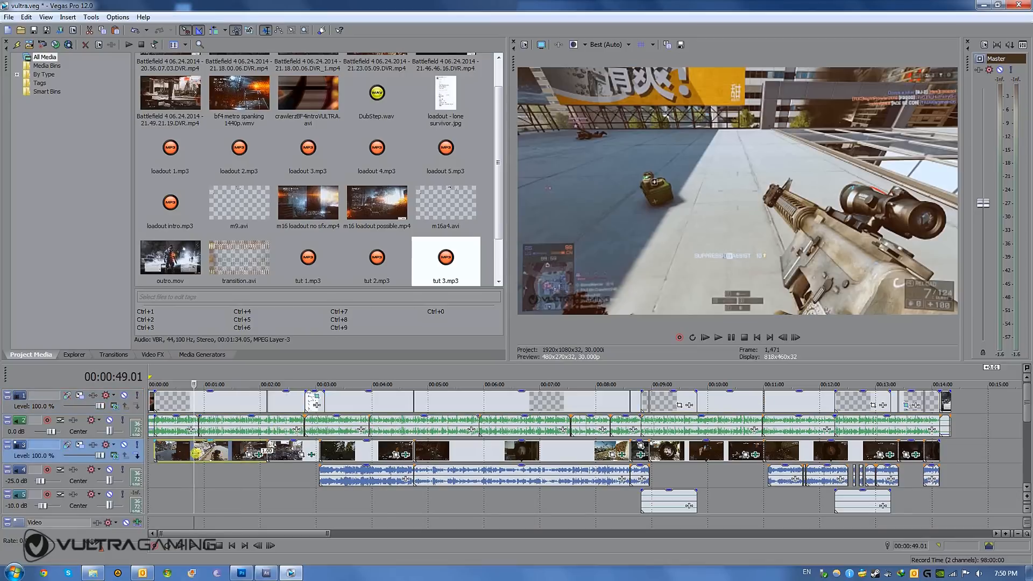
drag(195, 454, 451, 456)
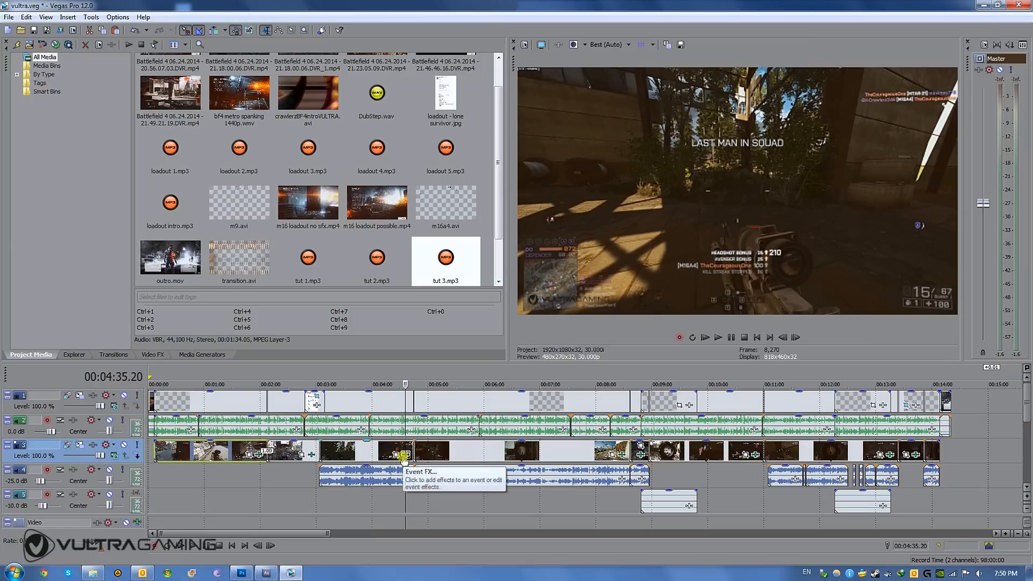
click(213, 453)
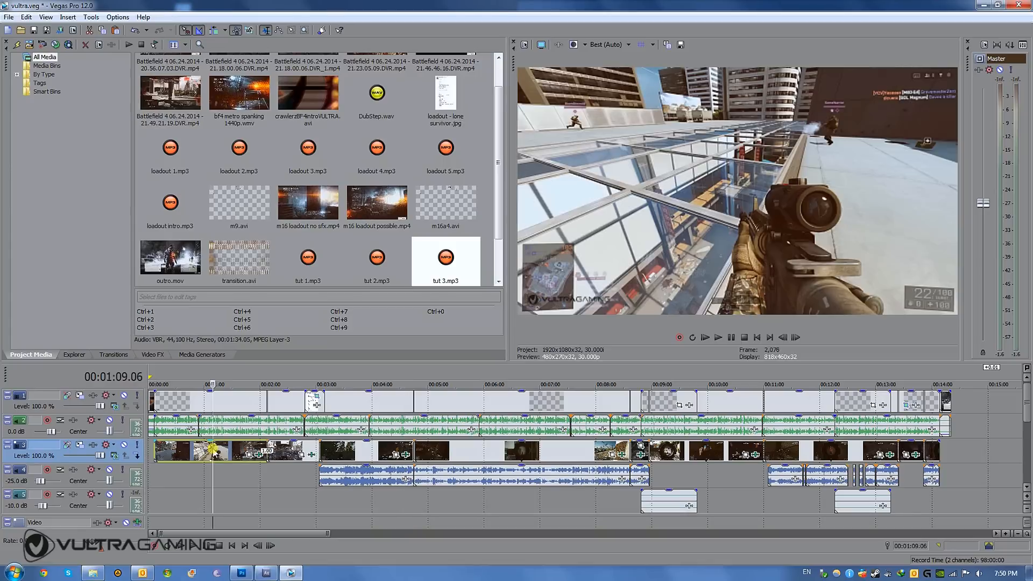
drag(214, 450, 403, 455)
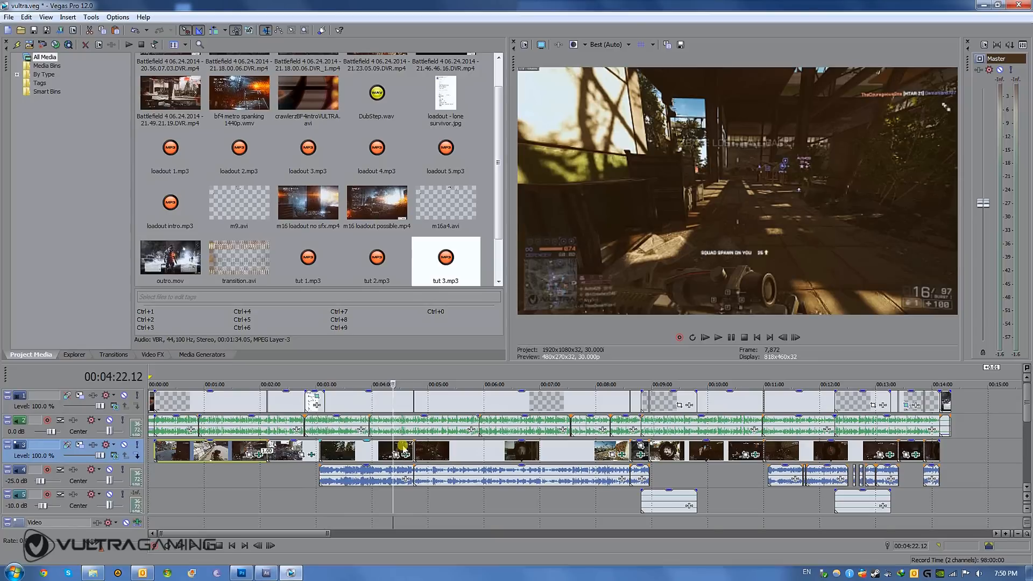
click(402, 450)
click(462, 449)
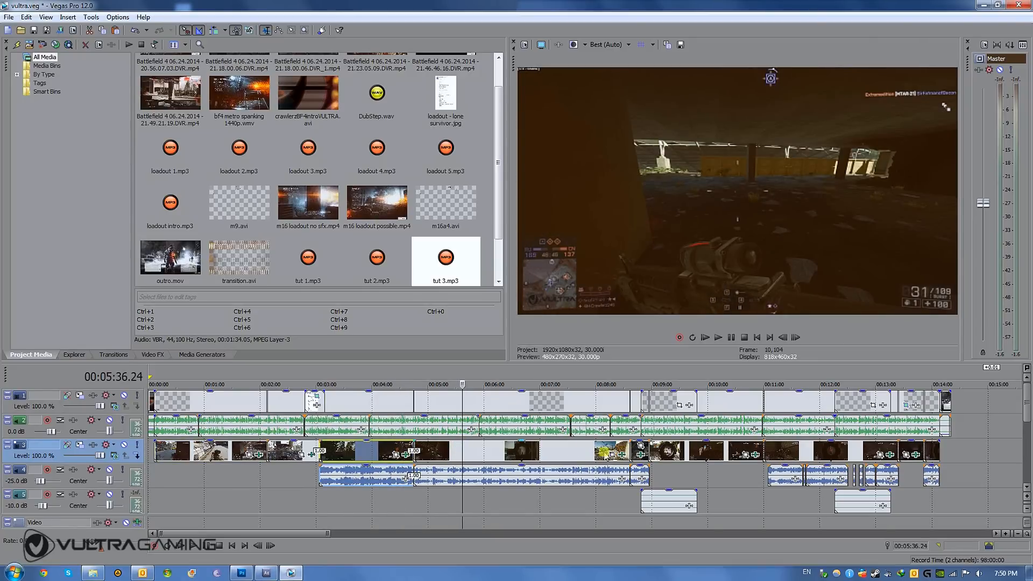
drag(461, 454, 859, 397)
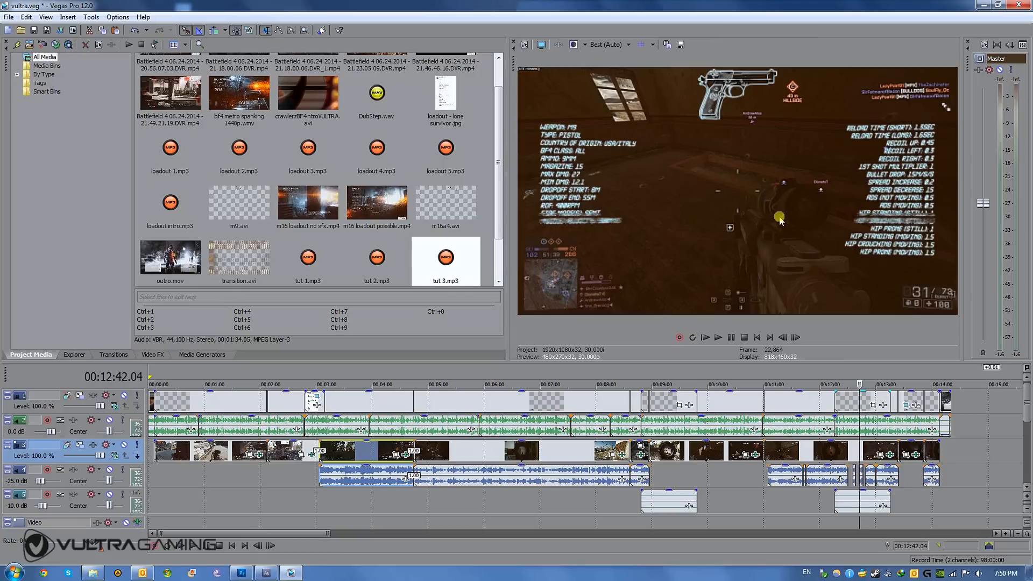
- Move the M9 weapon-stats overlay and its audio past the end of the project, and return them to their original position
click(849, 404)
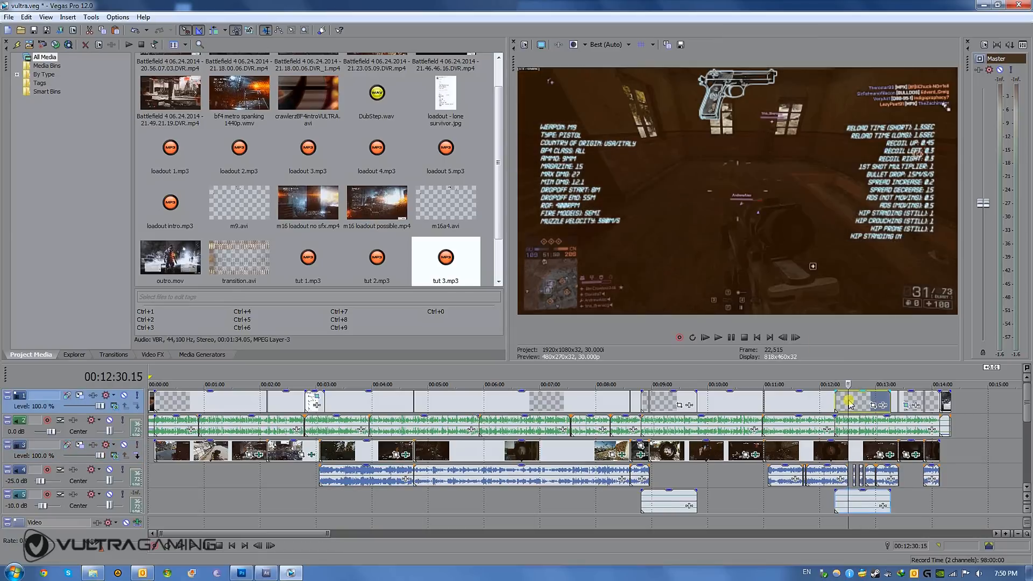
drag(861, 405, 986, 407)
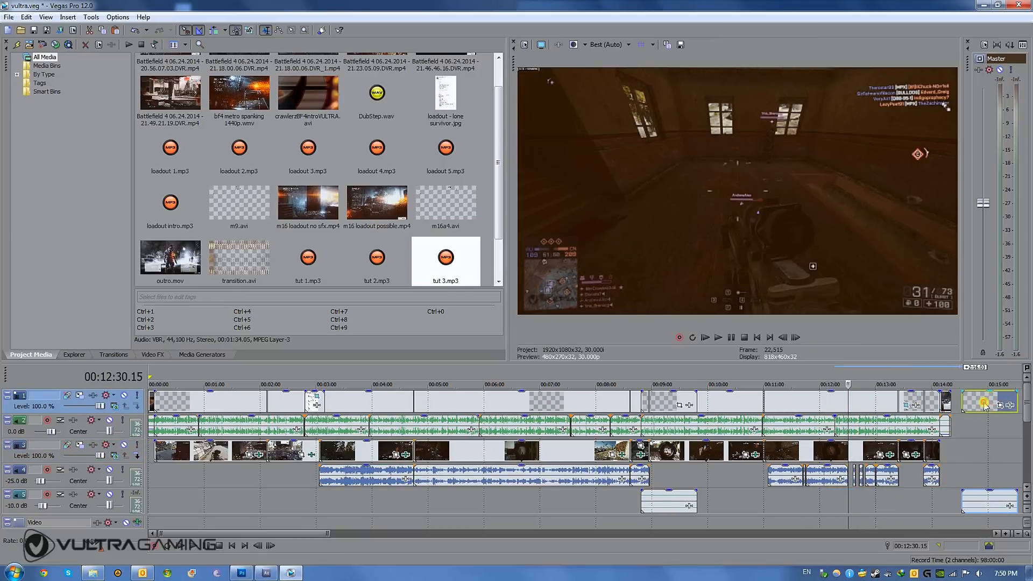
click(985, 407)
scroll(829, 402, up, 2)
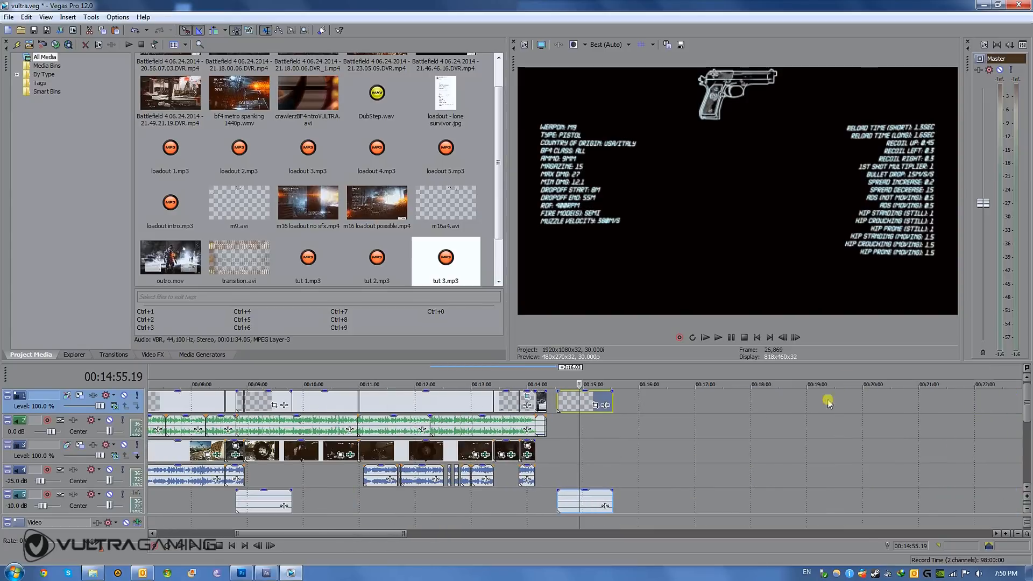
click(576, 403)
drag(576, 404, 410, 407)
click(410, 408)
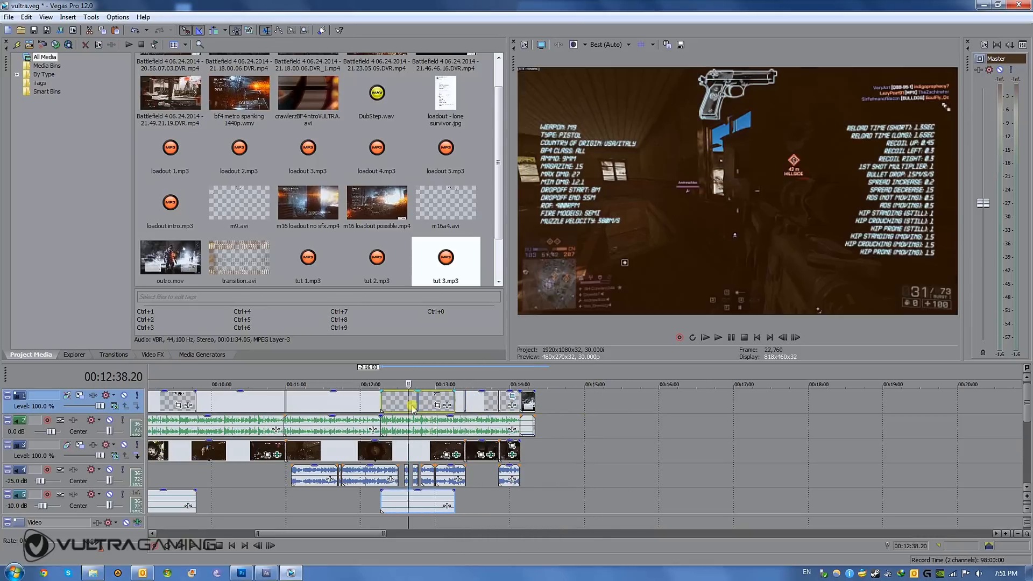
- Delete all gameplay video, game audio and voice-over clips between the intro and the outro
click(416, 455)
mouse_move(414, 430)
mouse_down()
mouse_move(389, 430)
mouse_move(414, 429)
mouse_up()
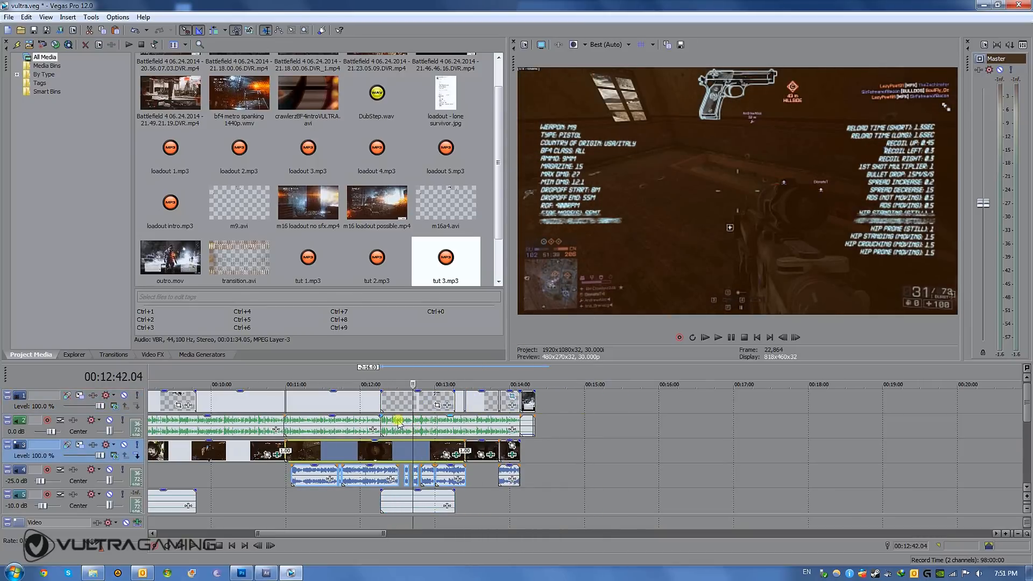
scroll(398, 422, down, 3)
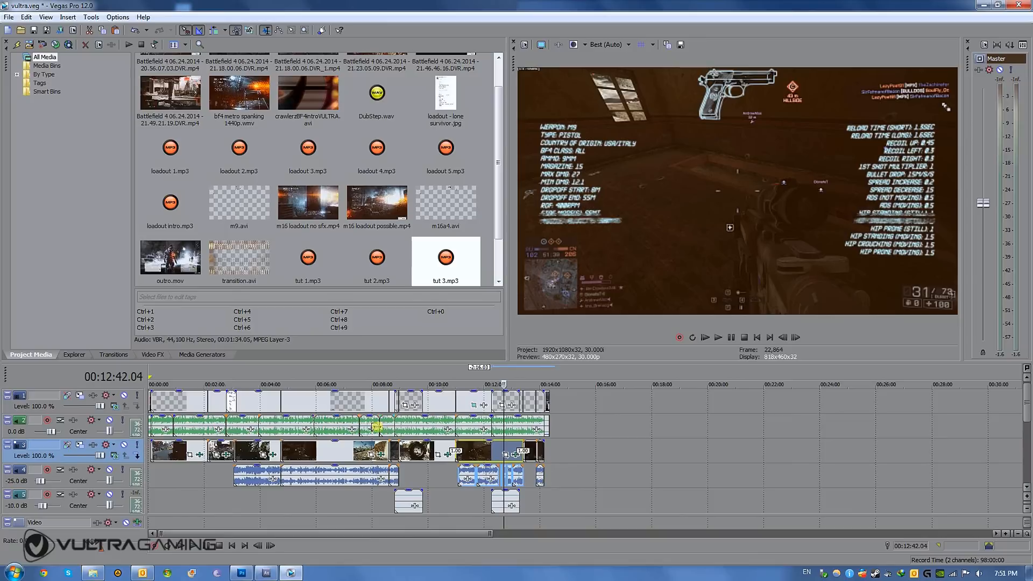
click(339, 430)
scroll(340, 430, up, 4)
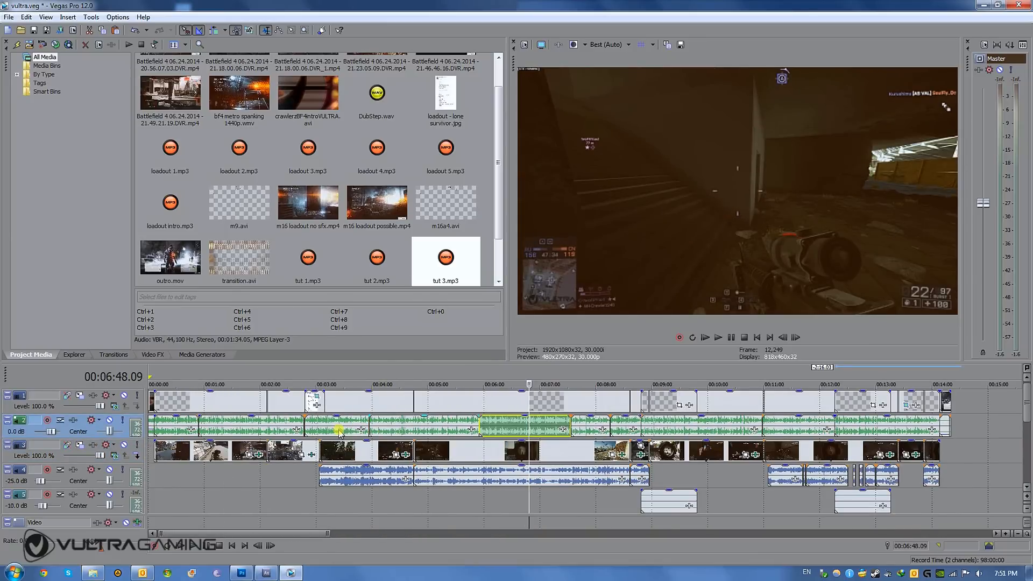
click(174, 429)
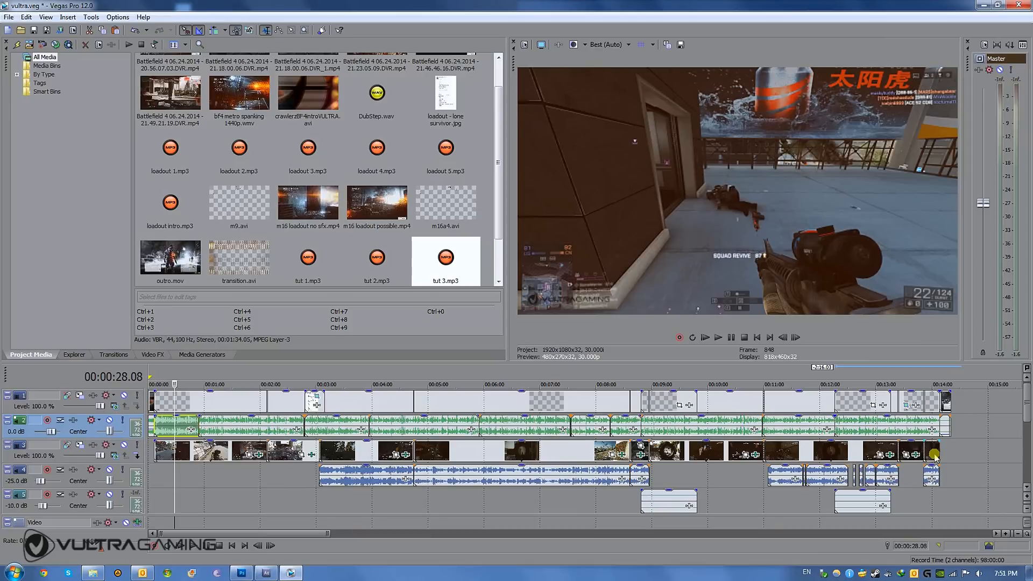
shift+click(935, 457)
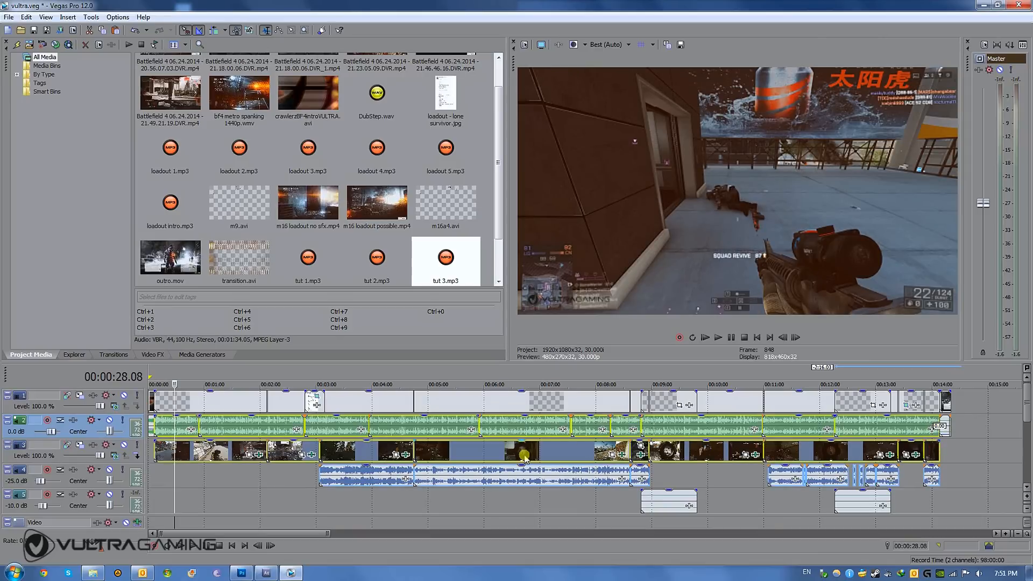
key(Delete)
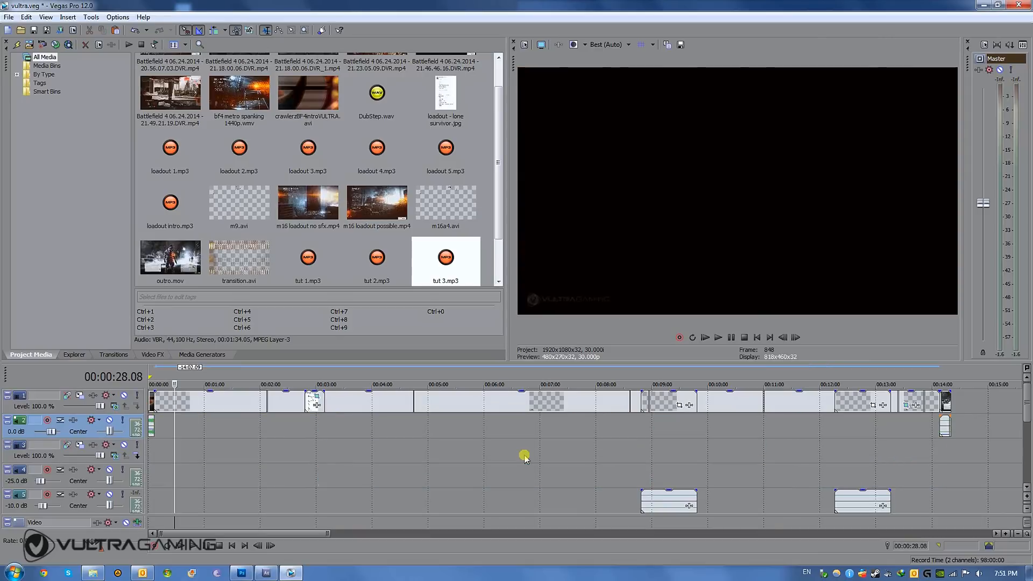
- Delete the loadout image, transitions and first weapon-stats overlay from the first nine minutes of the top video track
click(305, 403)
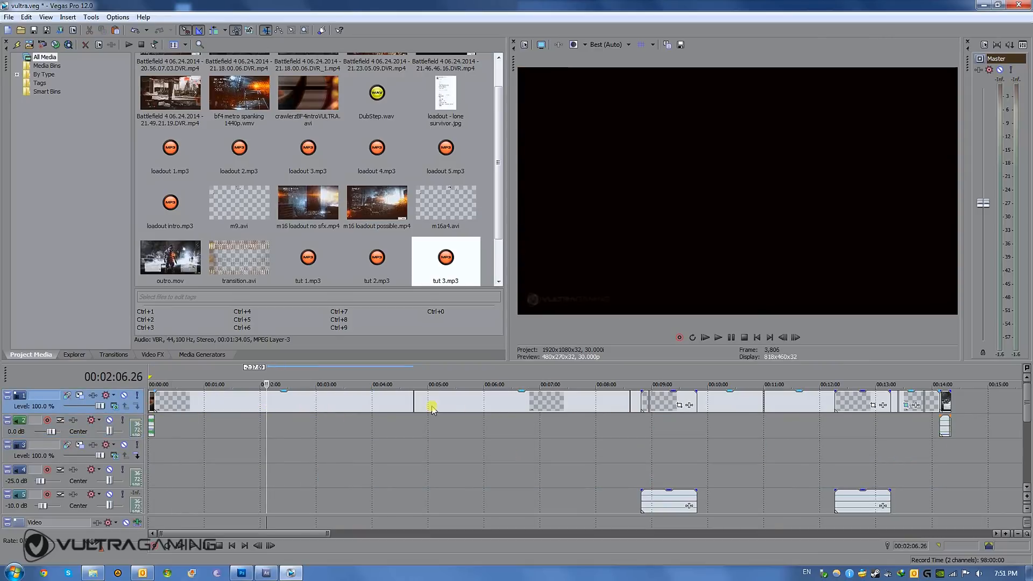
click(413, 404)
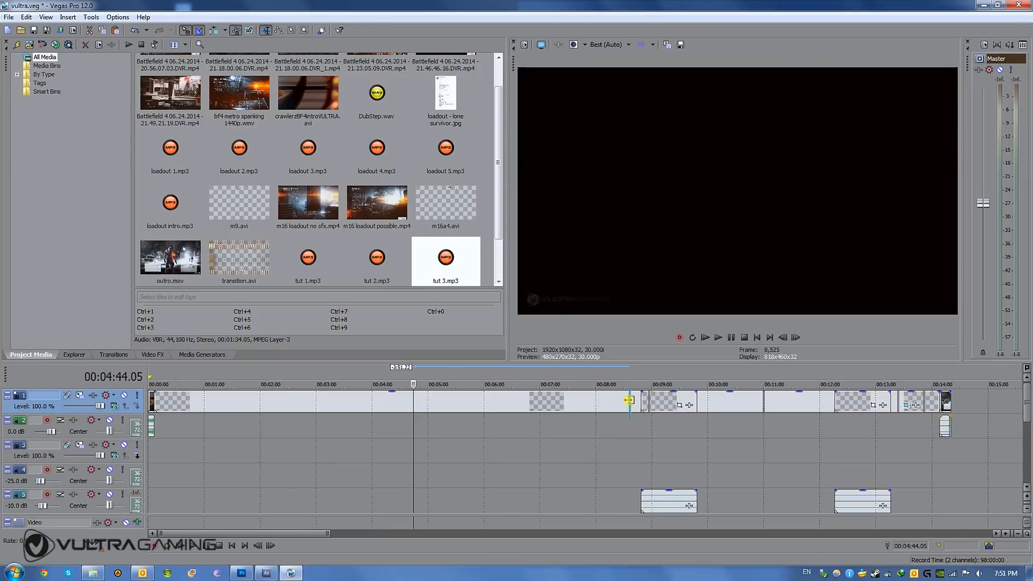
click(629, 401)
key(Delete)
click(658, 399)
key(Delete)
click(649, 402)
key(Delete)
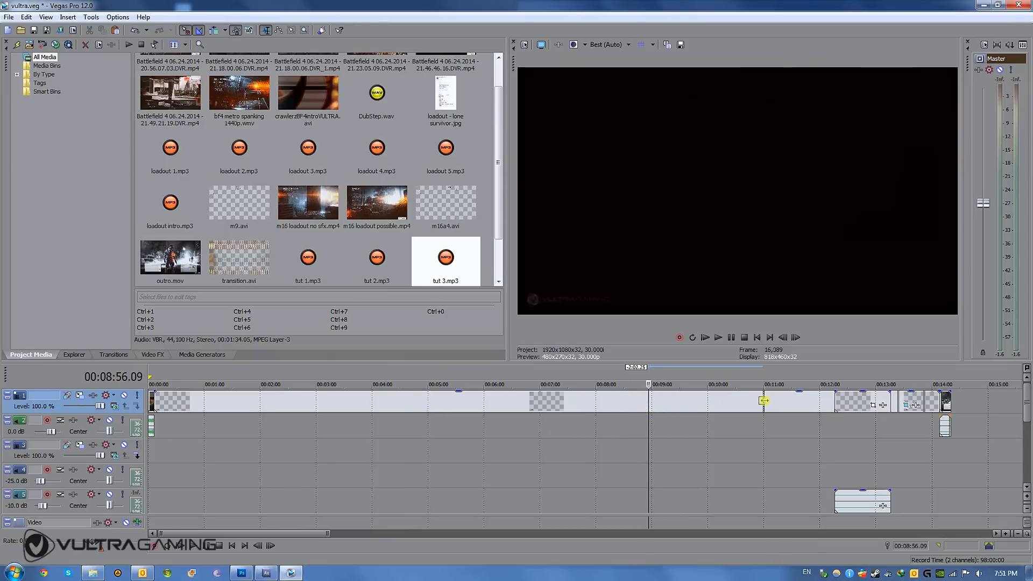
- Delete the remaining transitions and the M9 weapon-stats overlay from the top track, keeping the intro, watermark and outro
click(765, 400)
key(Delete)
click(851, 399)
key(Delete)
click(899, 402)
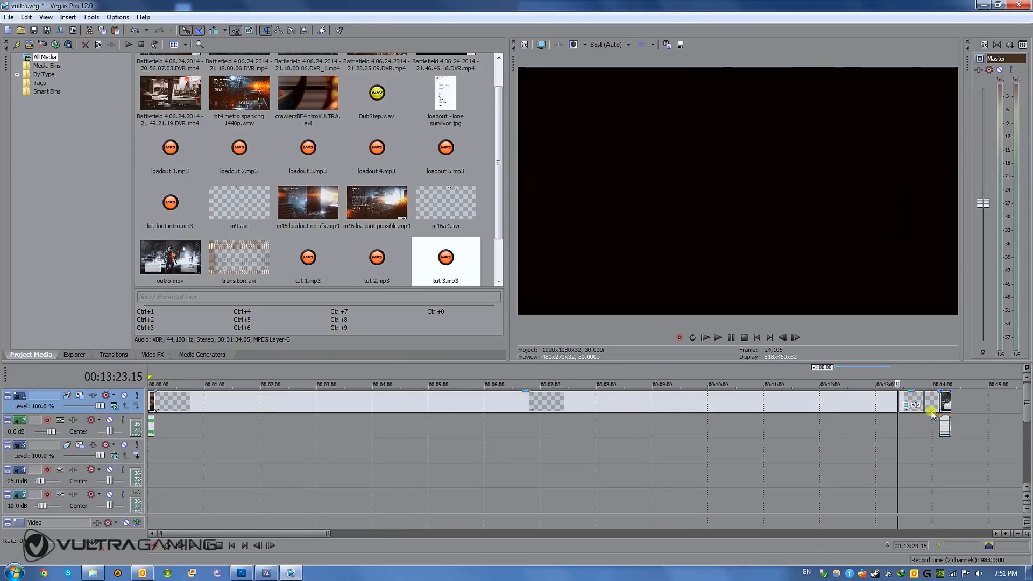
key(Delete)
click(927, 402)
key(Delete)
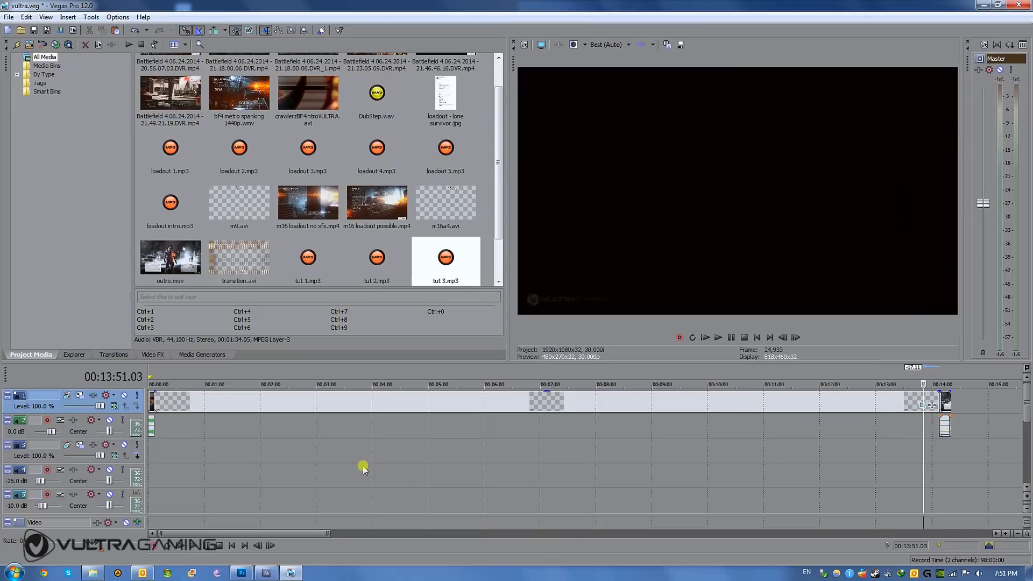
- Examine the emptied tracks across the timeline and the intro clip at the project's start
click(329, 443)
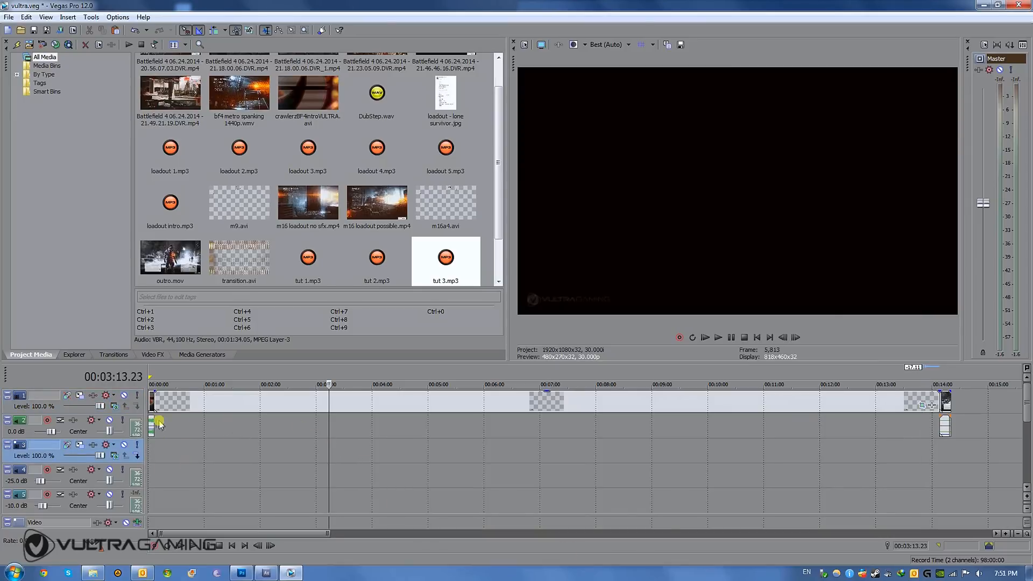
click(152, 456)
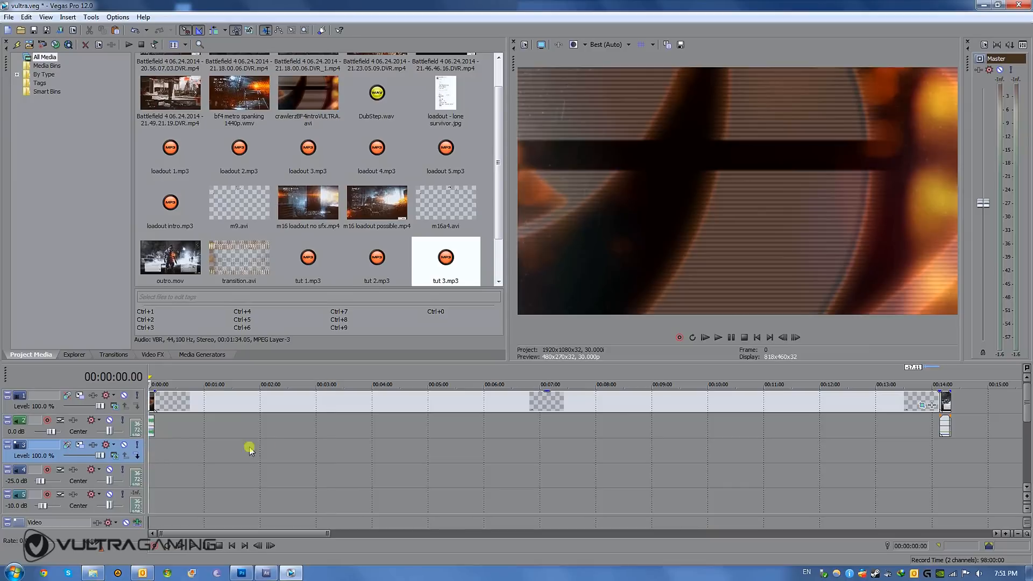
click(271, 447)
drag(272, 447, 512, 462)
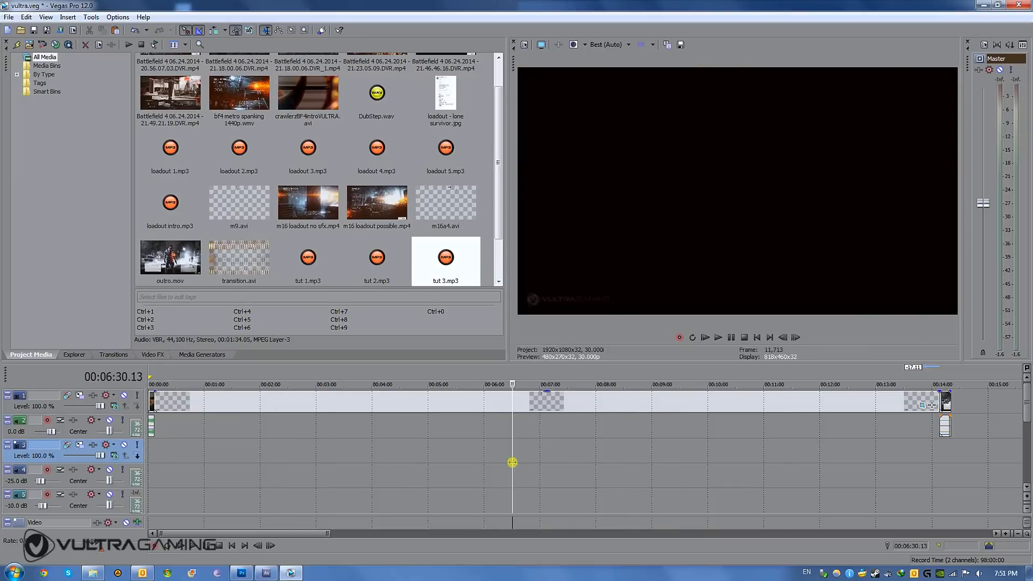
click(154, 454)
scroll(160, 465, up, 8)
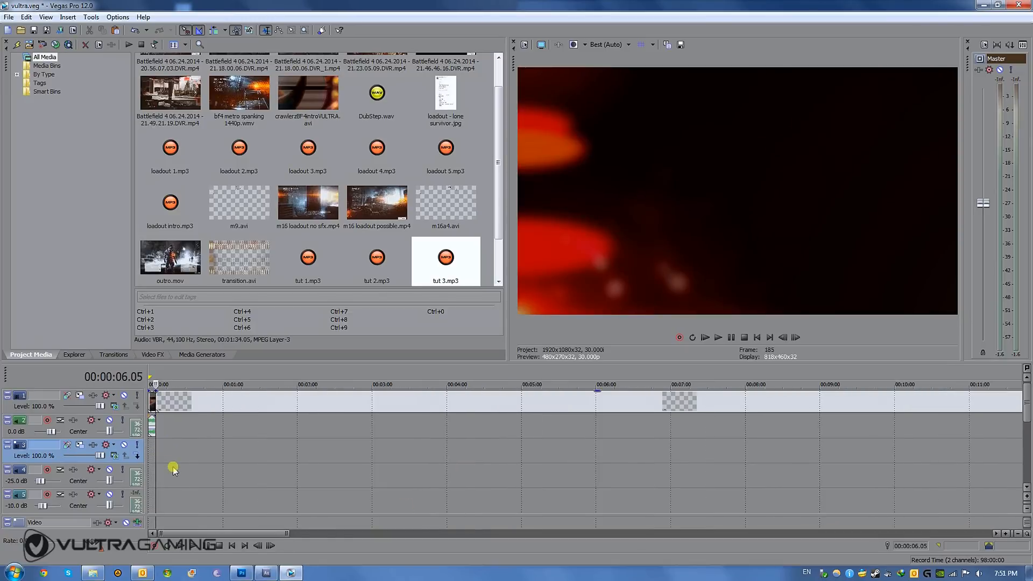
scroll(172, 468, up, 1)
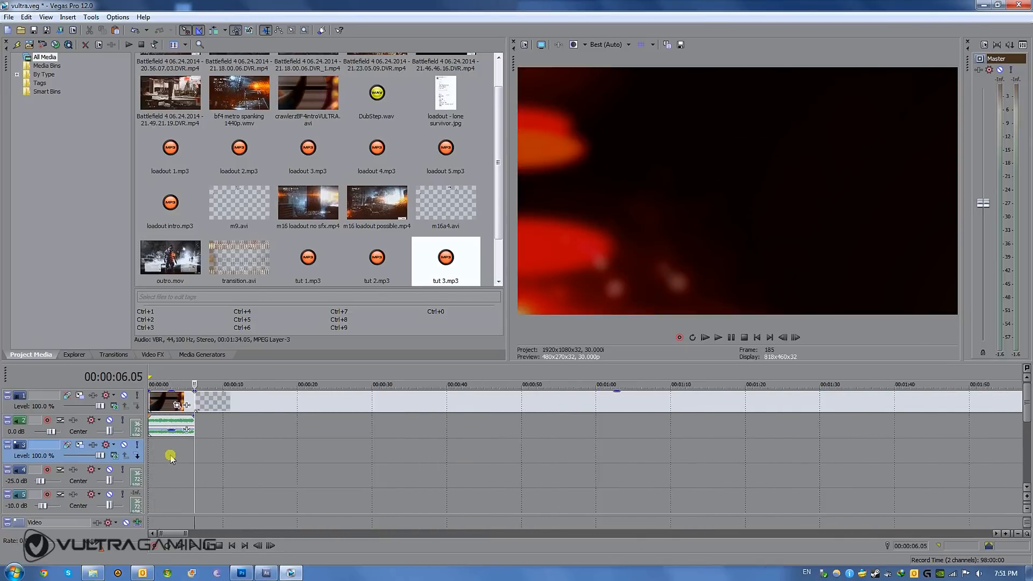
click(171, 455)
mouse_move(170, 454)
mouse_down()
mouse_move(149, 452)
mouse_move(190, 453)
mouse_move(161, 452)
mouse_move(181, 457)
mouse_up()
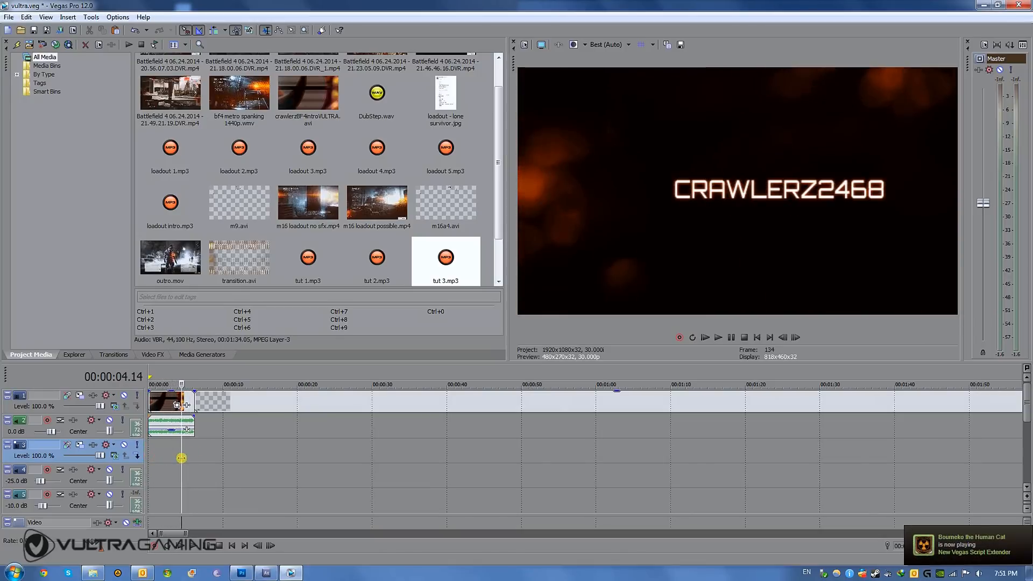
- Examine the intro's audio clip and the full extent of the watermark clip up to the outro
click(159, 422)
click(181, 424)
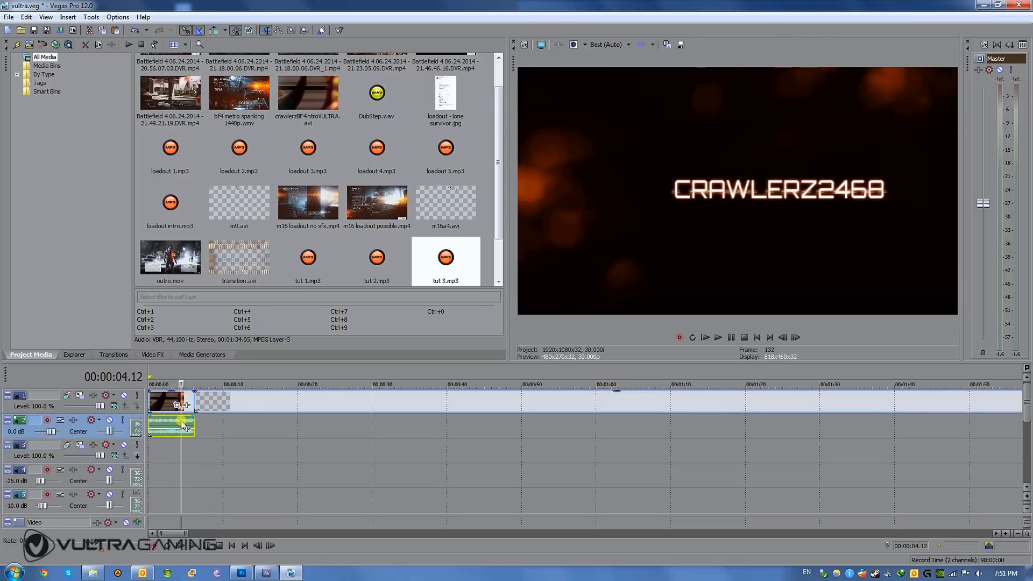
click(213, 405)
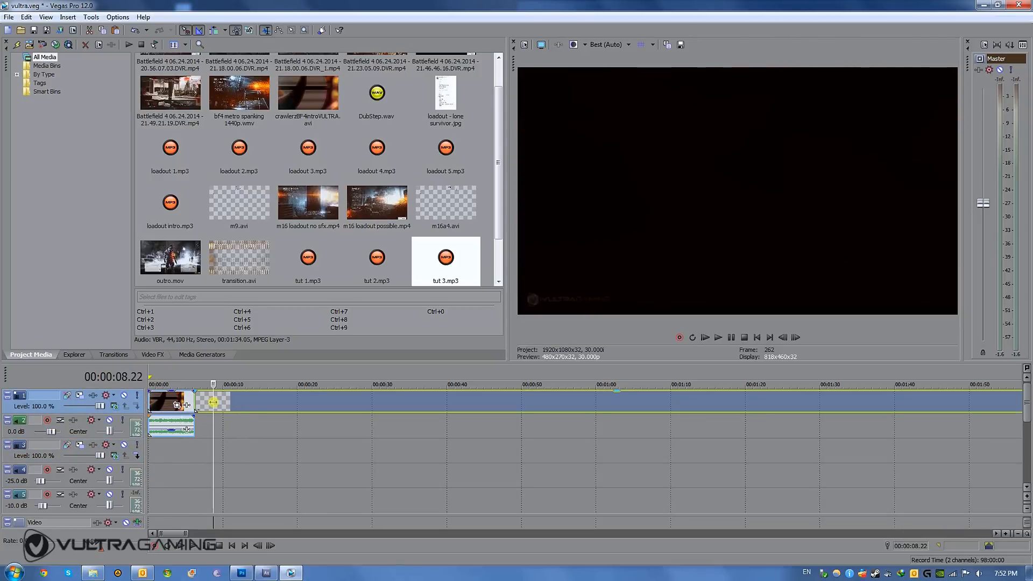
scroll(434, 412, down, 3)
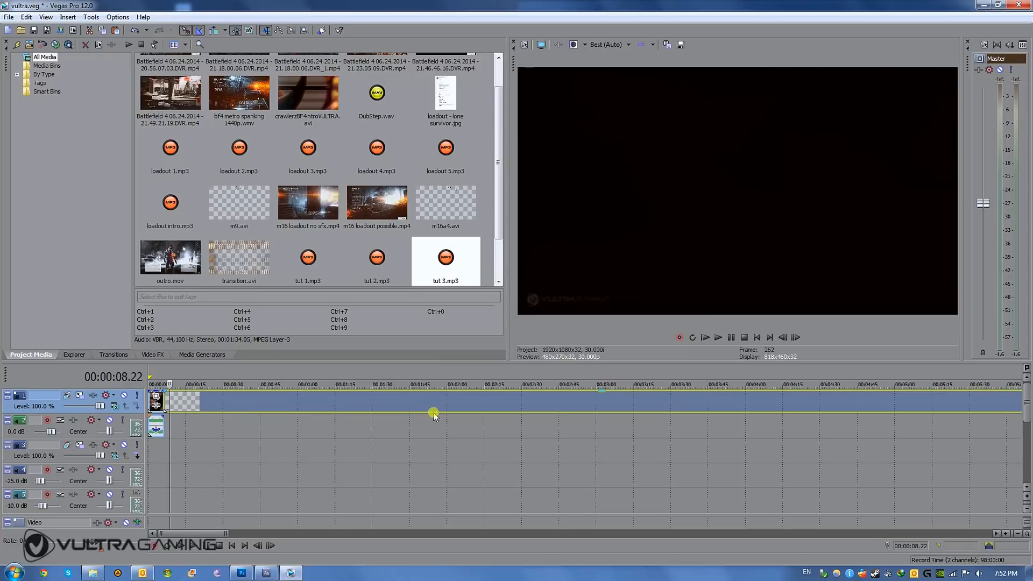
scroll(386, 438, down, 2)
scroll(387, 447, down, 1)
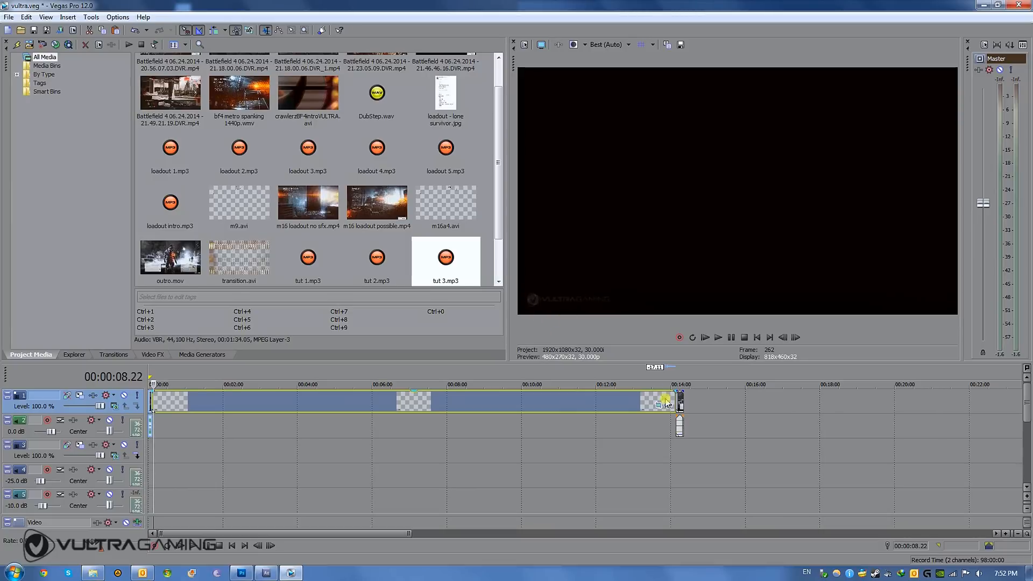
- Inspect the outro's video and audio at the project's end, previewing frames at several points along the clip
click(678, 429)
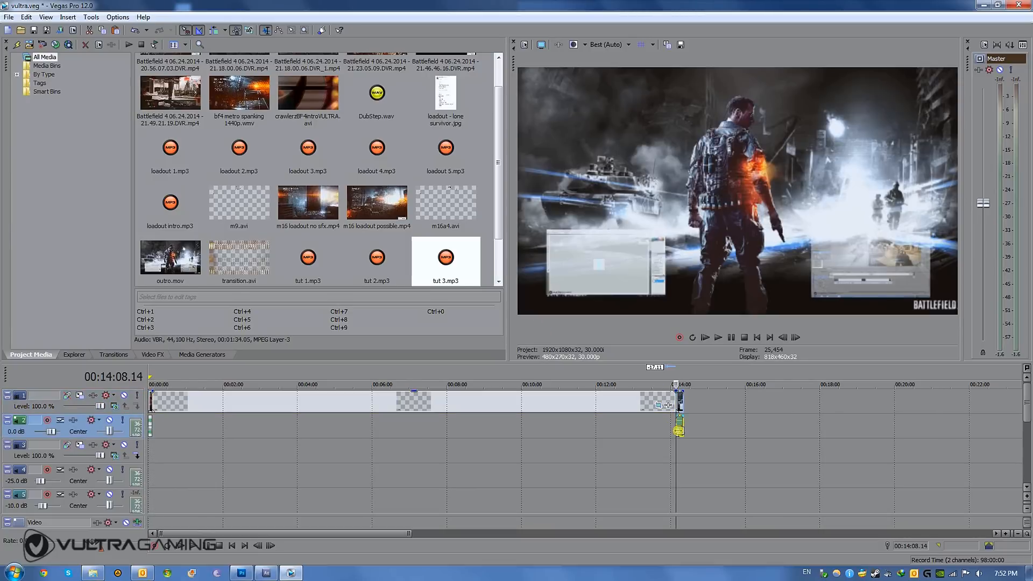
scroll(678, 430, up, 4)
scroll(616, 435, up, 6)
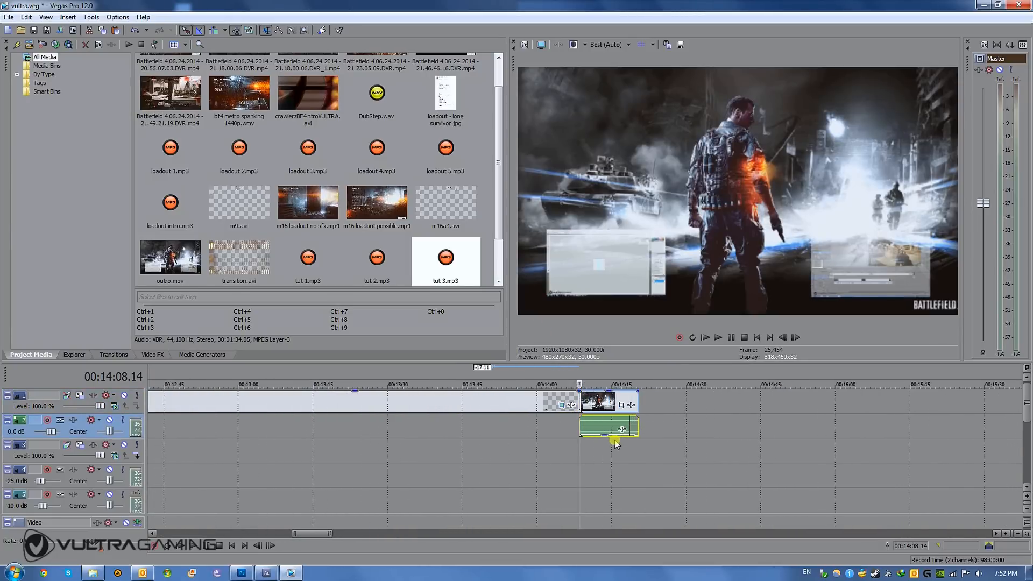
click(613, 426)
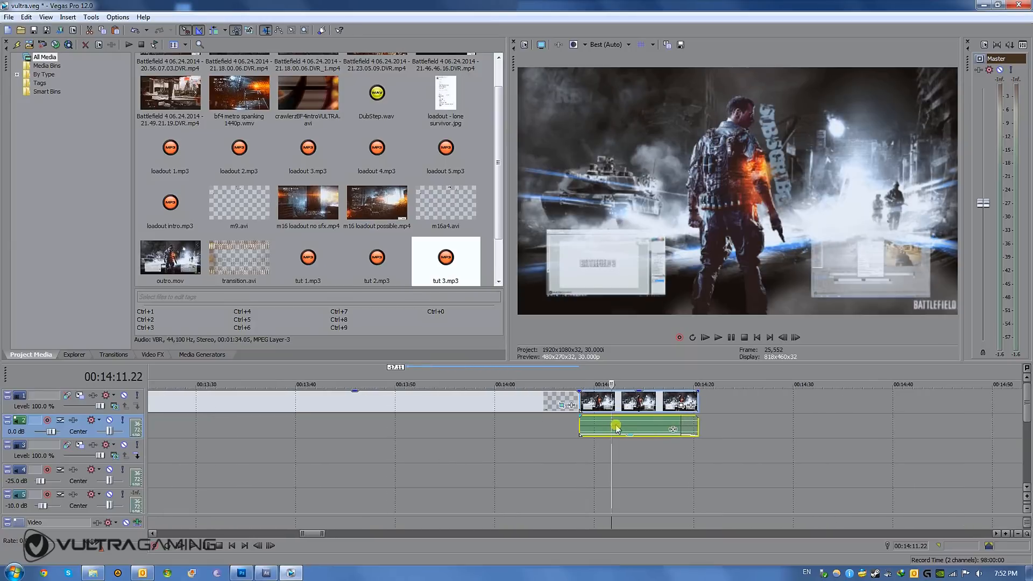
click(589, 424)
mouse_move(589, 423)
mouse_down()
mouse_move(685, 429)
mouse_move(603, 429)
mouse_up()
click(637, 431)
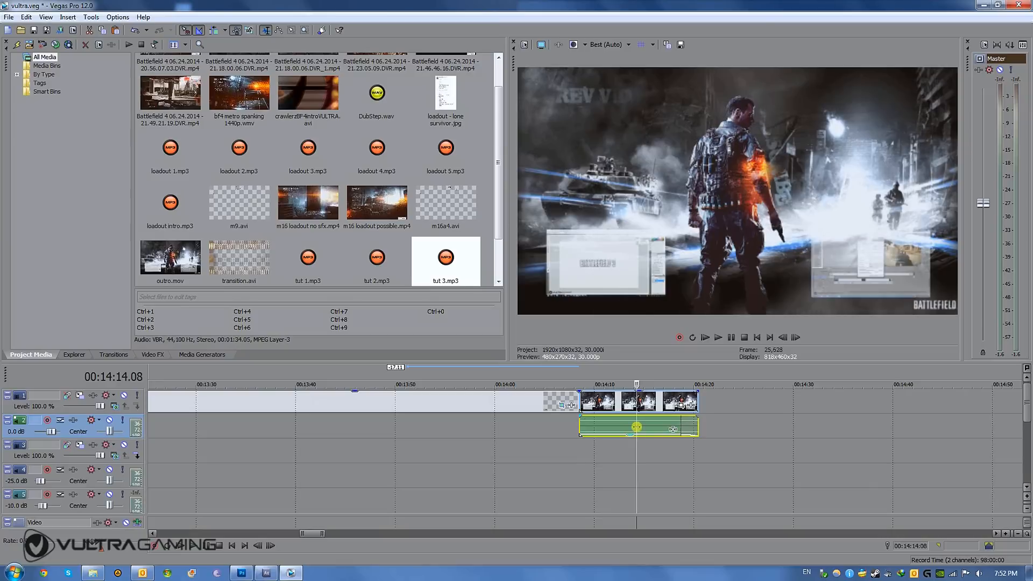
scroll(636, 426, up, 5)
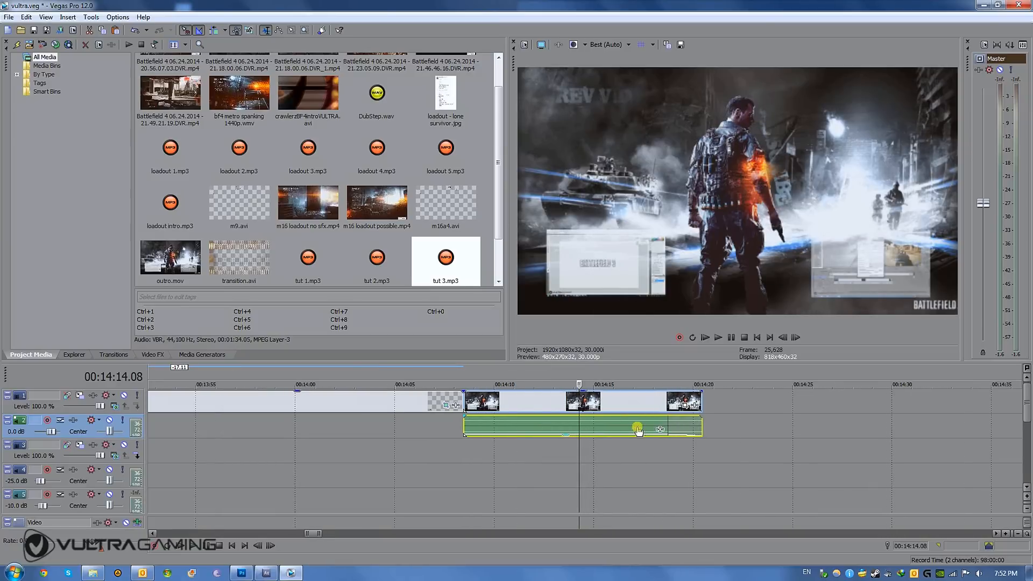
click(427, 429)
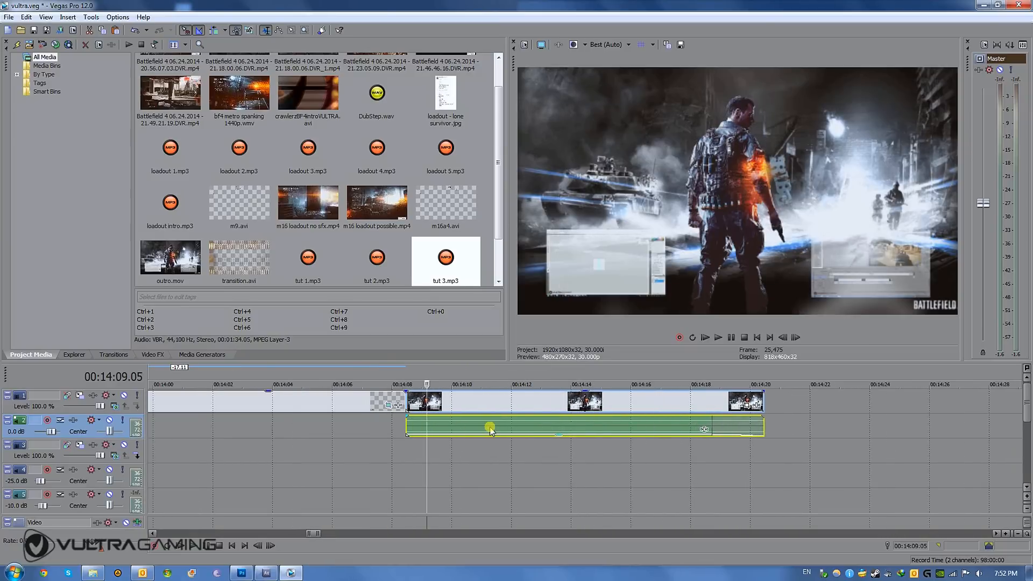
scroll(489, 429, down, 5)
scroll(516, 433, down, 6)
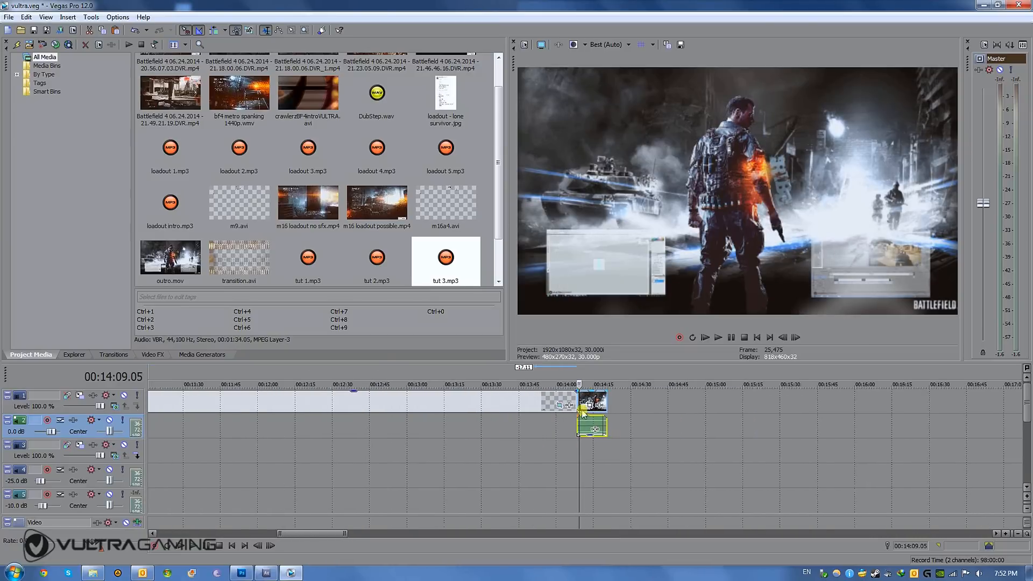
- Move the outro with its audio further along the timeline, leaving a gap after the watermark, and preview some of its frames
drag(587, 401, 667, 397)
click(670, 401)
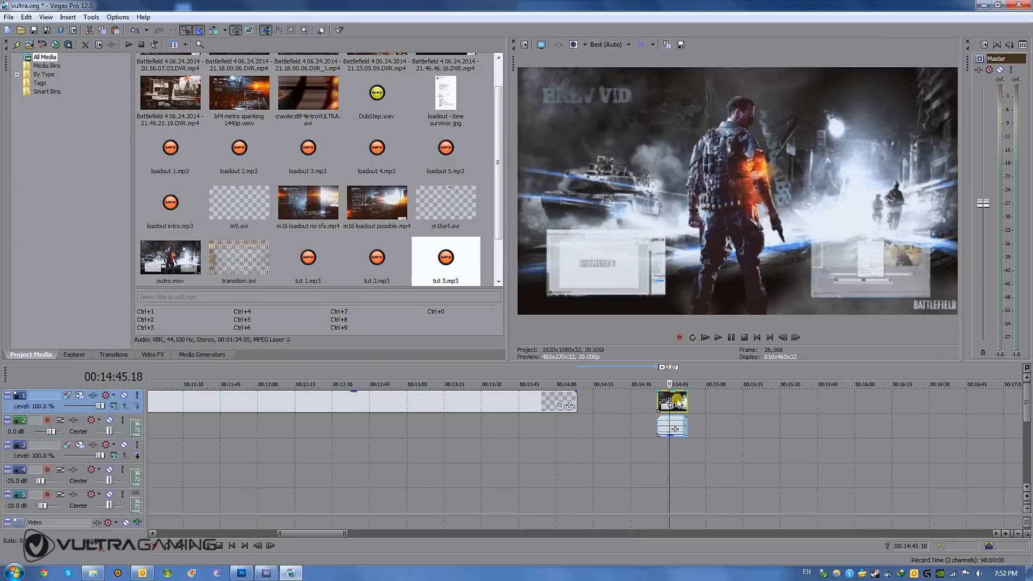
click(663, 401)
click(686, 400)
click(672, 403)
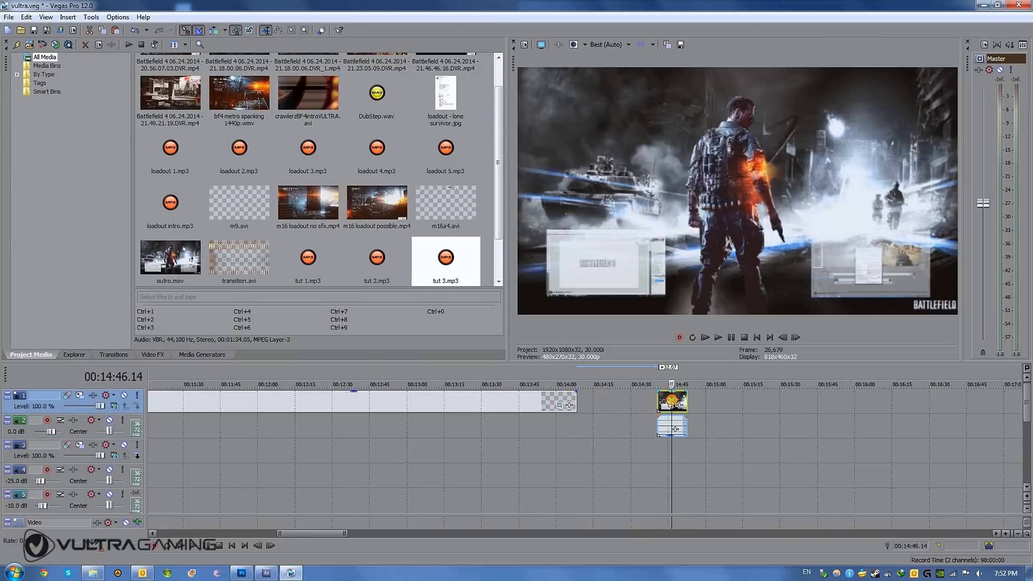
click(670, 428)
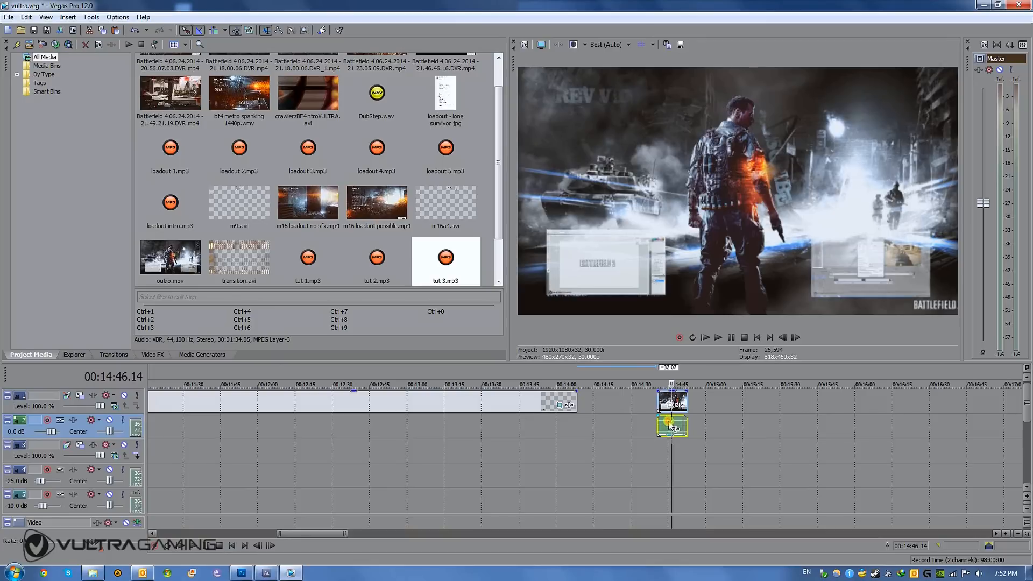
click(669, 402)
scroll(682, 423, down, 3)
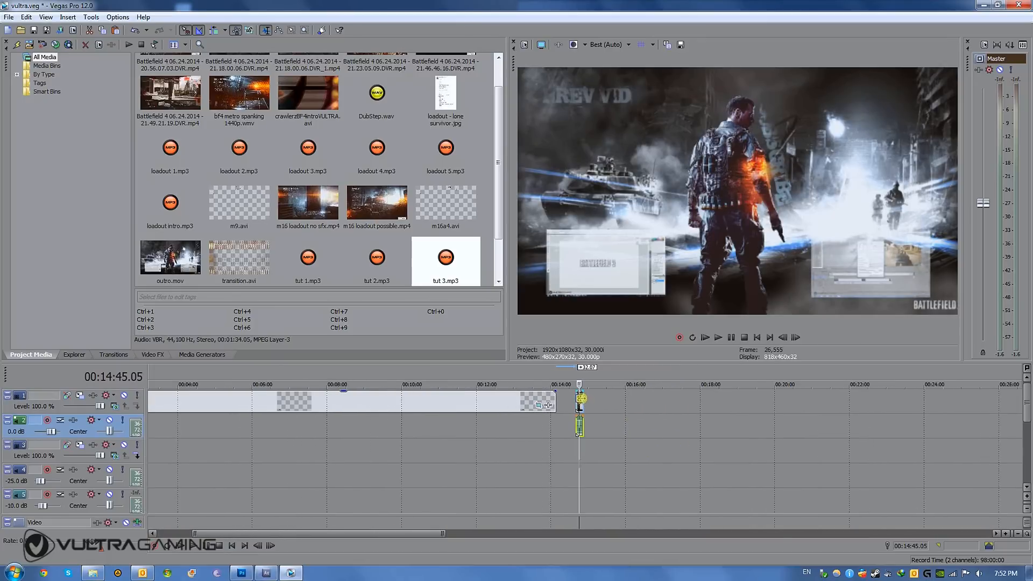
mouse_move(583, 407)
mouse_down()
mouse_move(313, 410)
mouse_move(900, 402)
mouse_move(596, 411)
mouse_up()
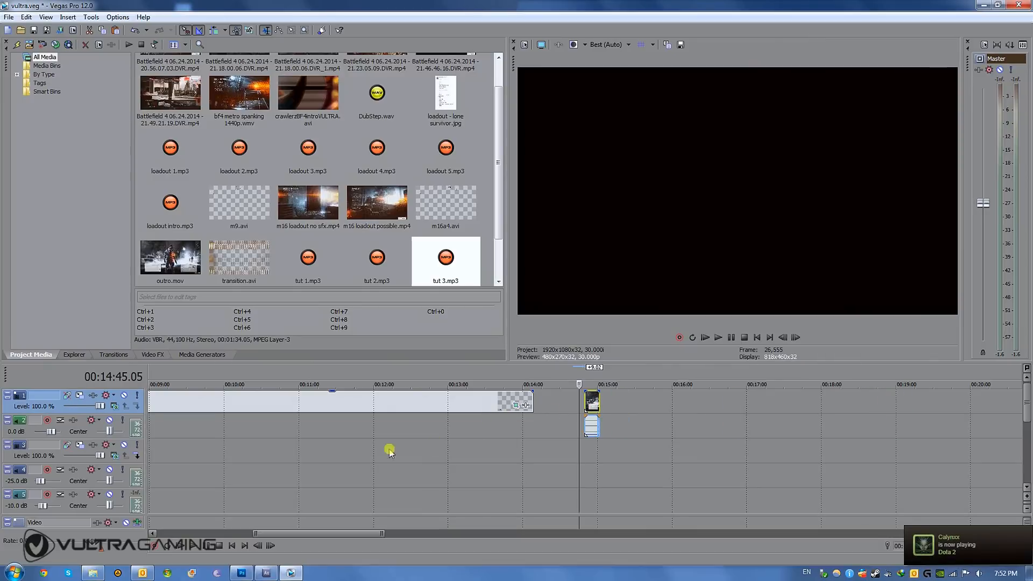
- Trim the end of the watermark clip to 00:11:25.29 and move the outro with its audio directly against it
click(330, 429)
drag(531, 400, 332, 404)
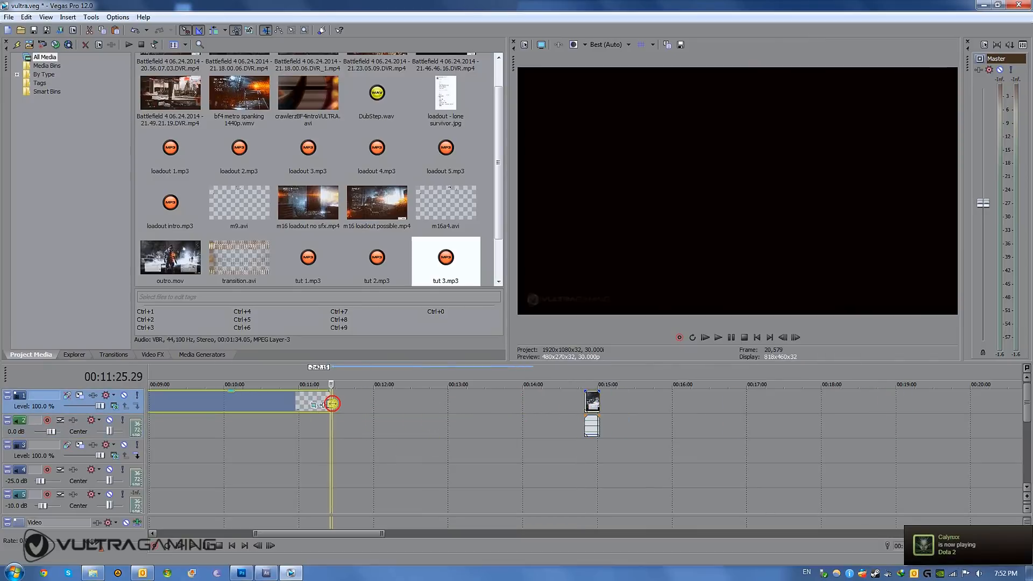
drag(591, 404, 336, 401)
- Check the repositioned outro by previewing frames across its audio clip and just before its start
click(338, 432)
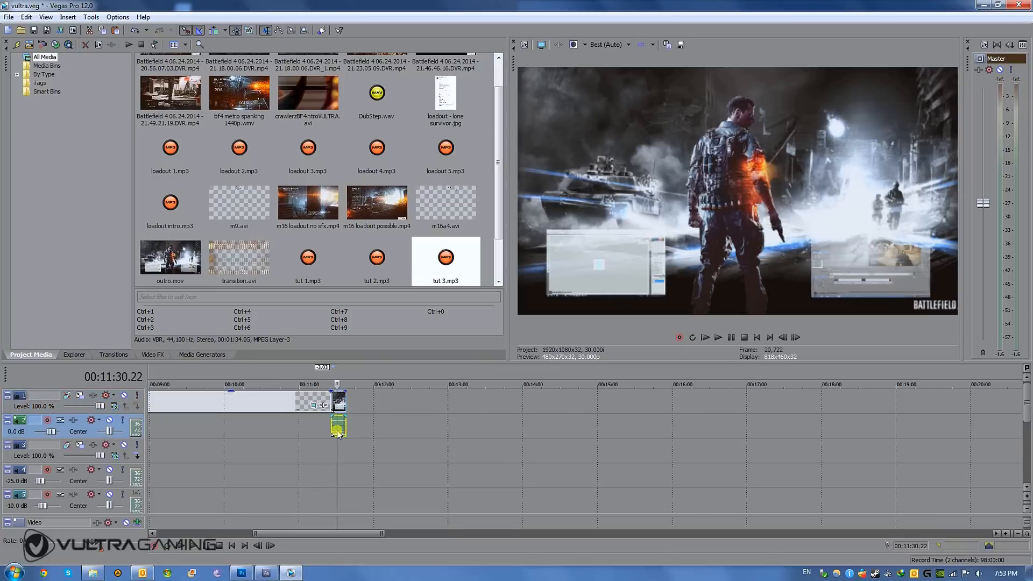
click(342, 431)
click(338, 430)
click(335, 429)
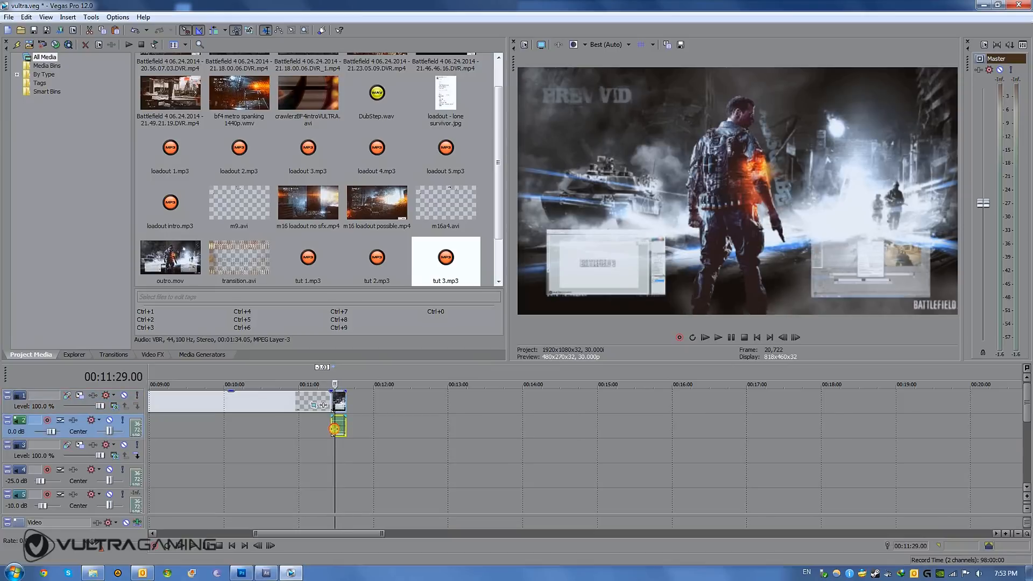
click(331, 429)
click(336, 429)
click(342, 430)
click(339, 429)
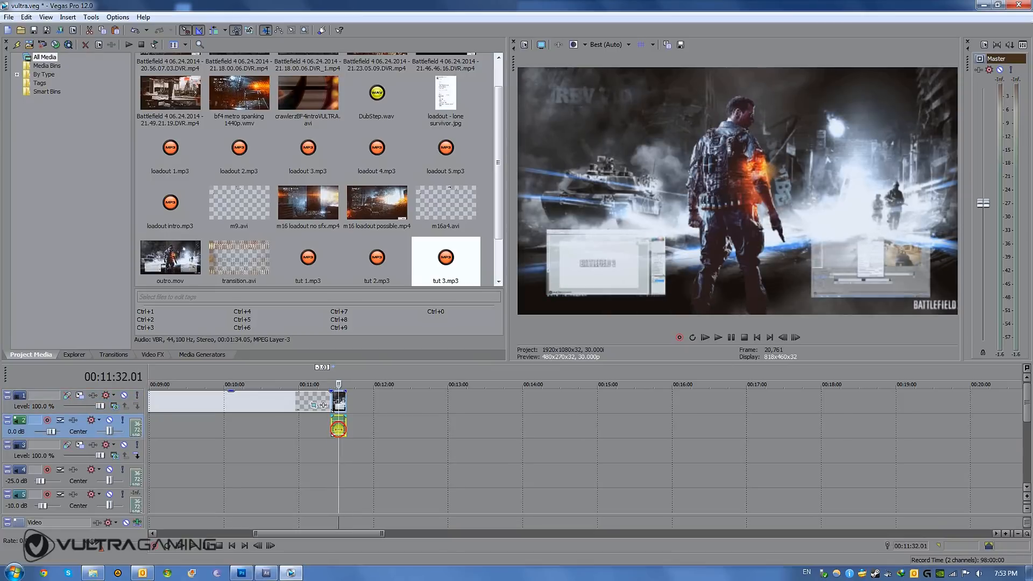
click(335, 429)
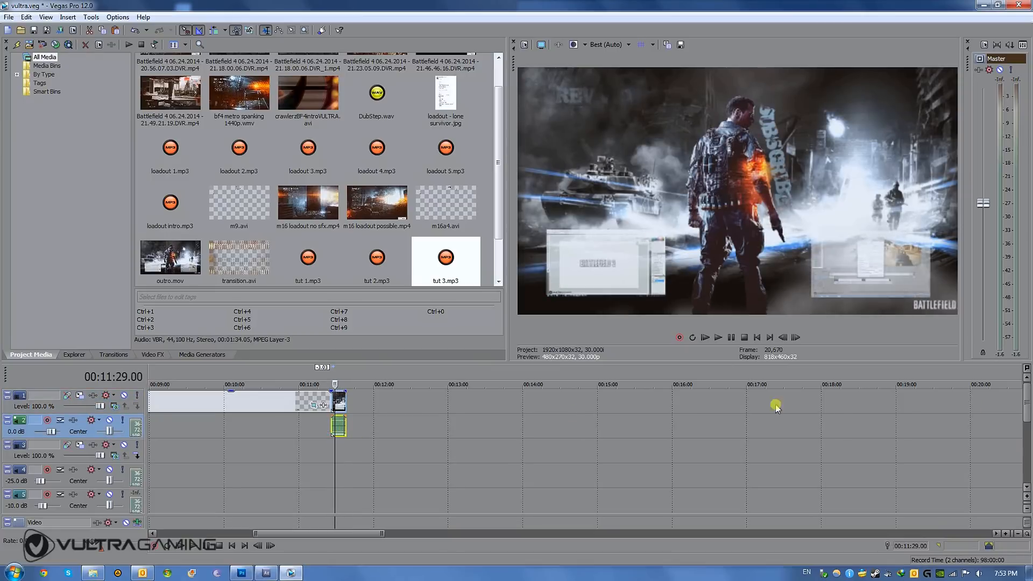
click(311, 433)
- Set the loop region to the watermark clip's length and review the Render As options, closing them without rendering
scroll(311, 434, down, 5)
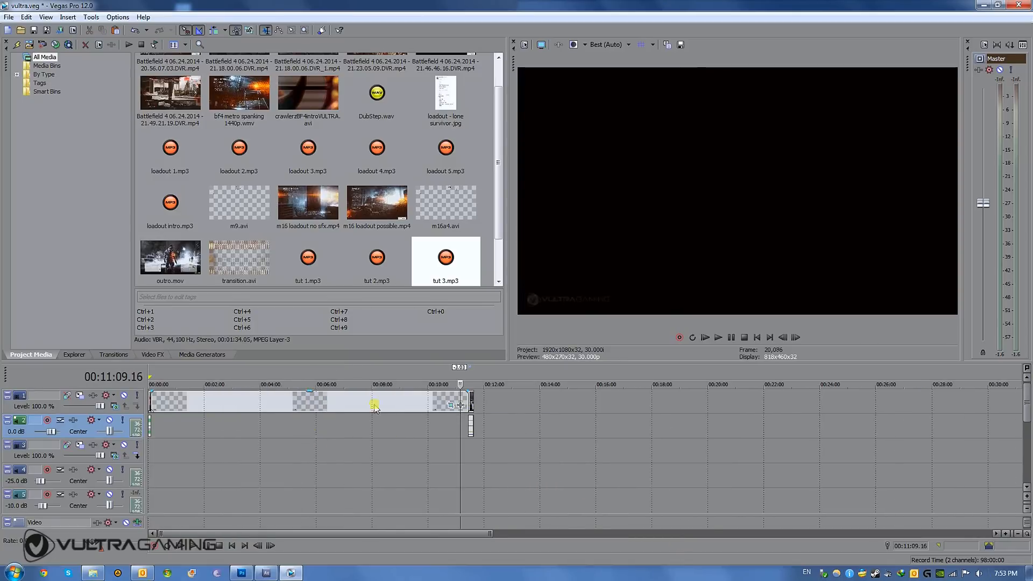
double_click(309, 403)
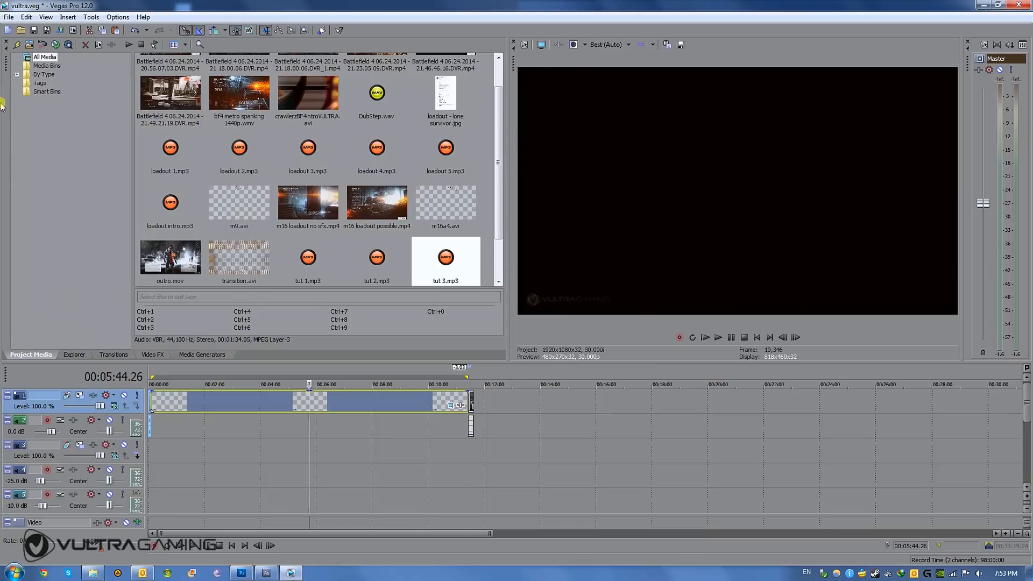
click(9, 17)
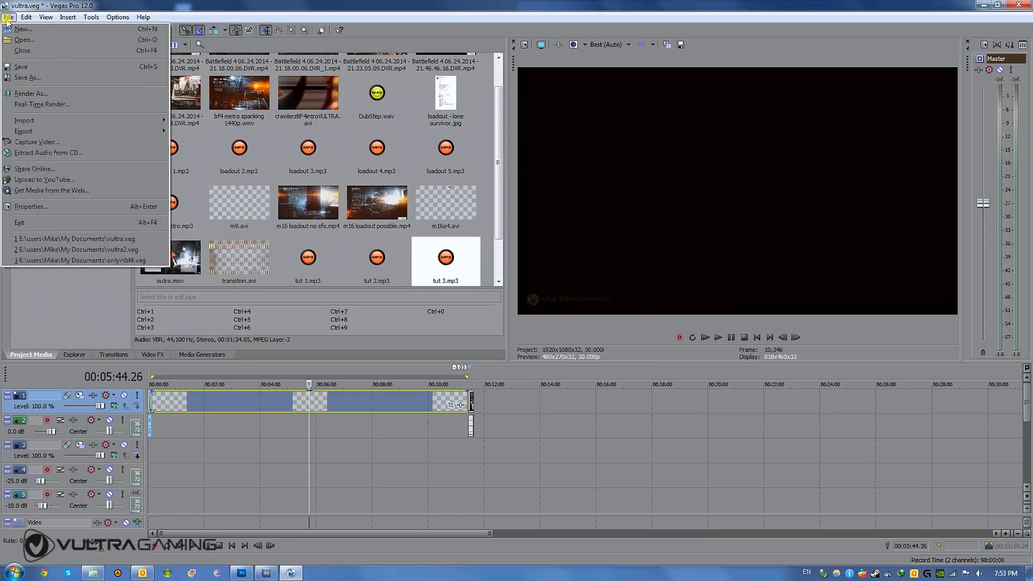
click(36, 94)
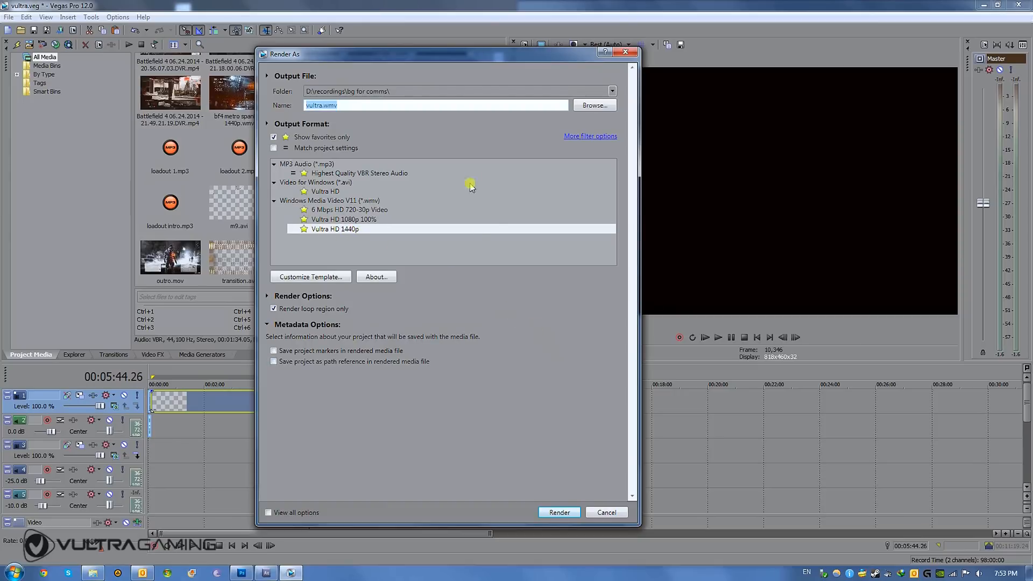
click(606, 512)
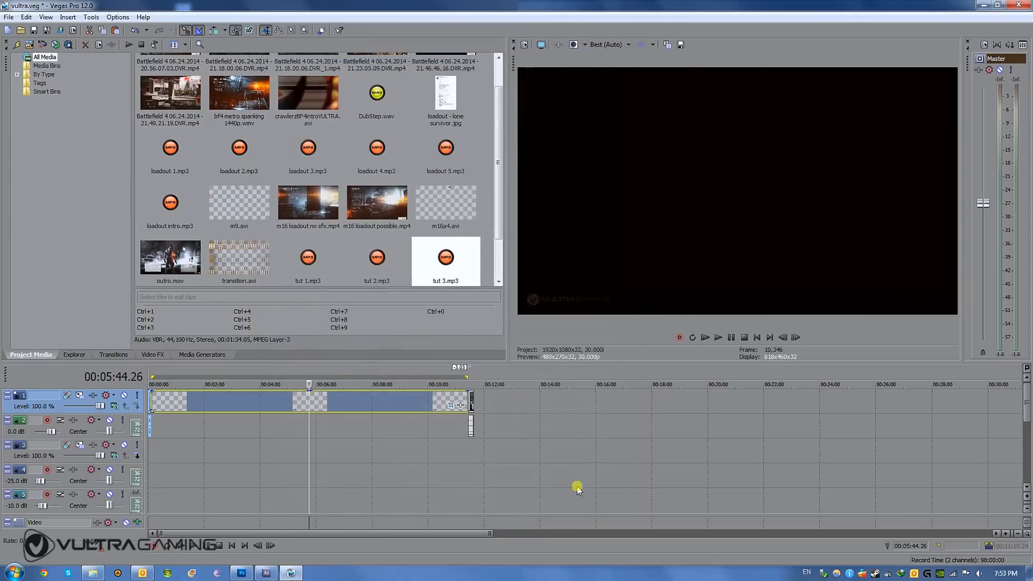
- Examine the join between the watermark and the outro, previewing frames throughout the outro video
click(468, 423)
click(444, 432)
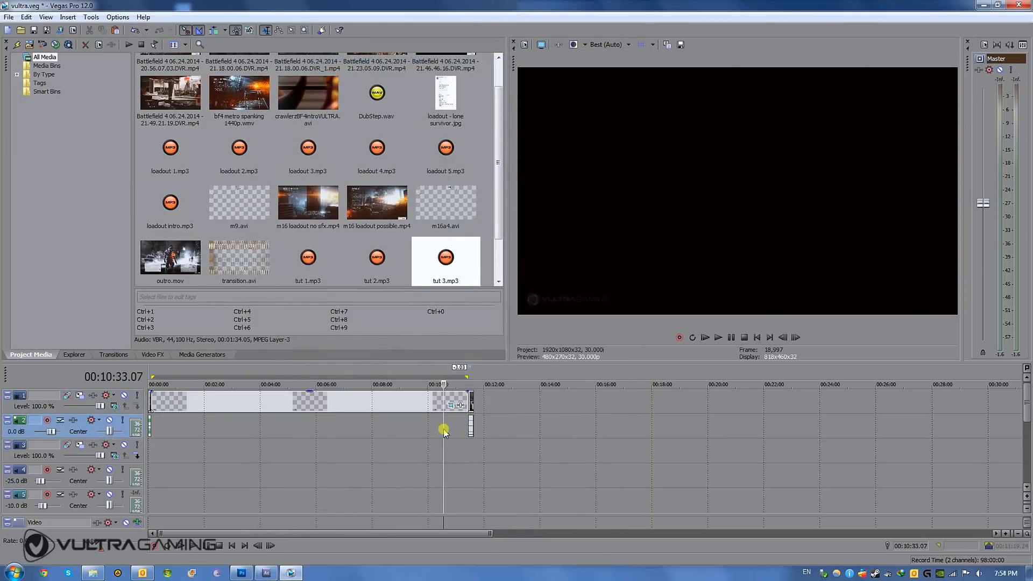
click(471, 426)
scroll(471, 426, up, 5)
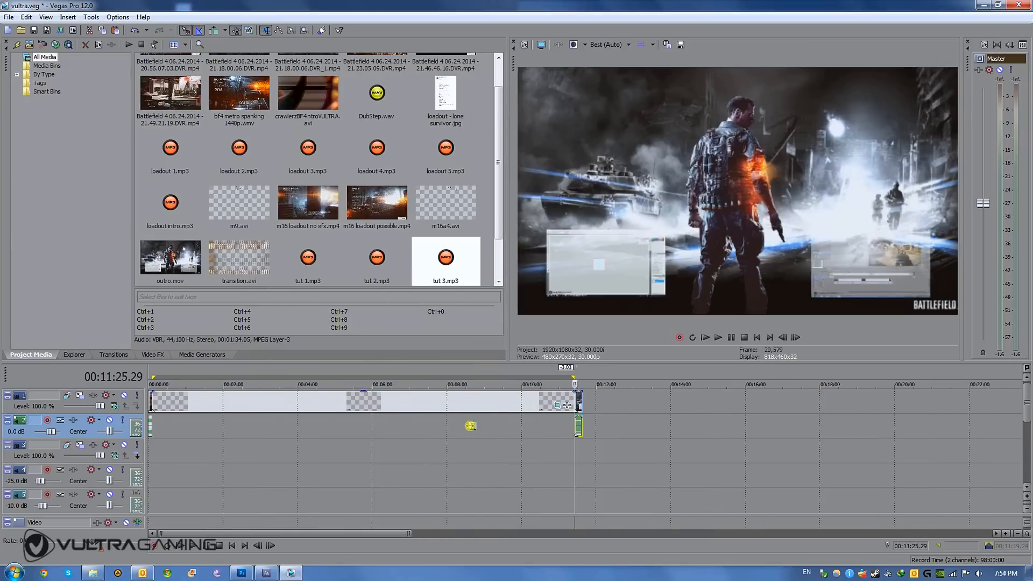
scroll(471, 426, up, 4)
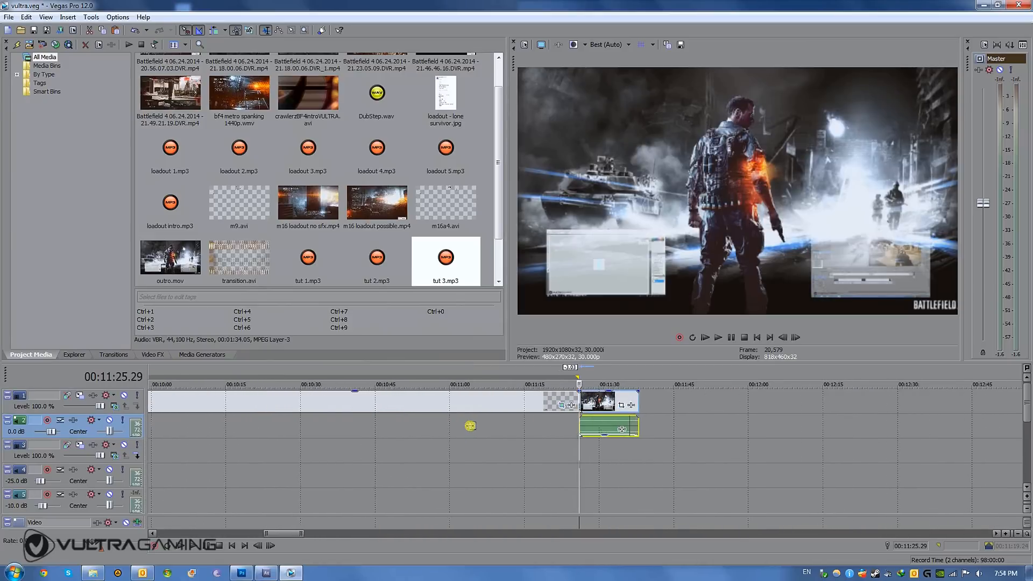
click(593, 401)
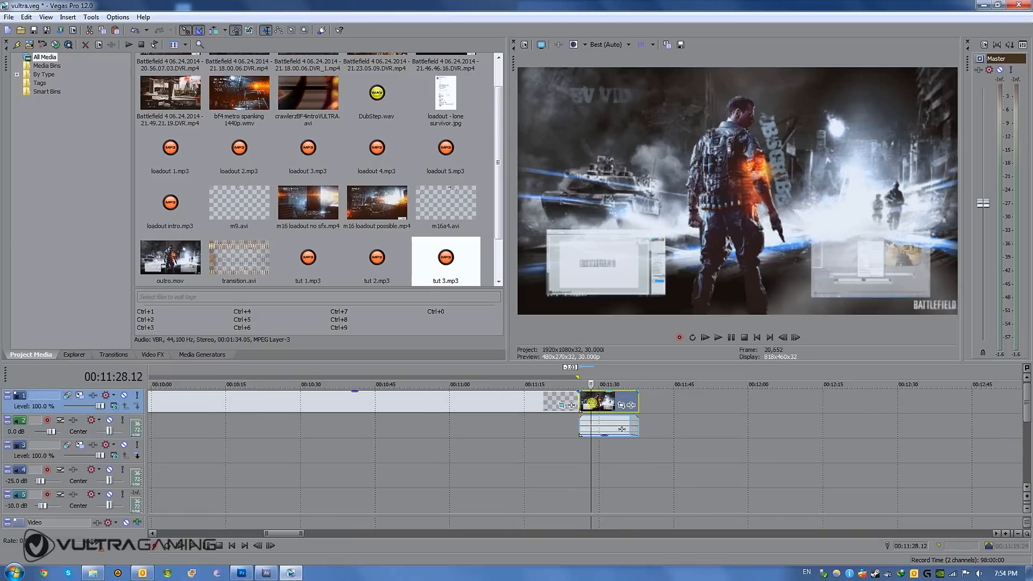
click(620, 405)
click(609, 404)
click(600, 404)
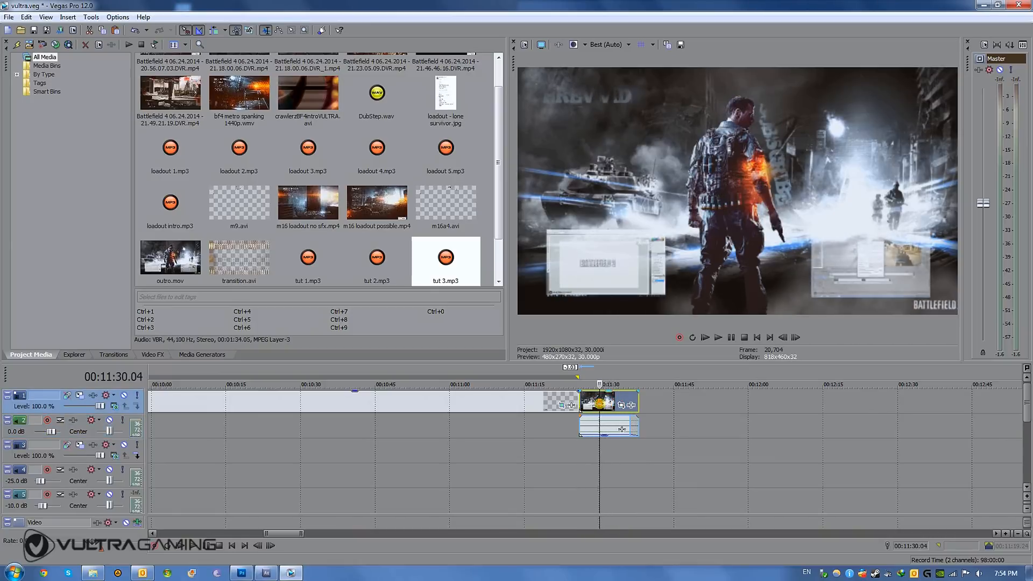
click(617, 405)
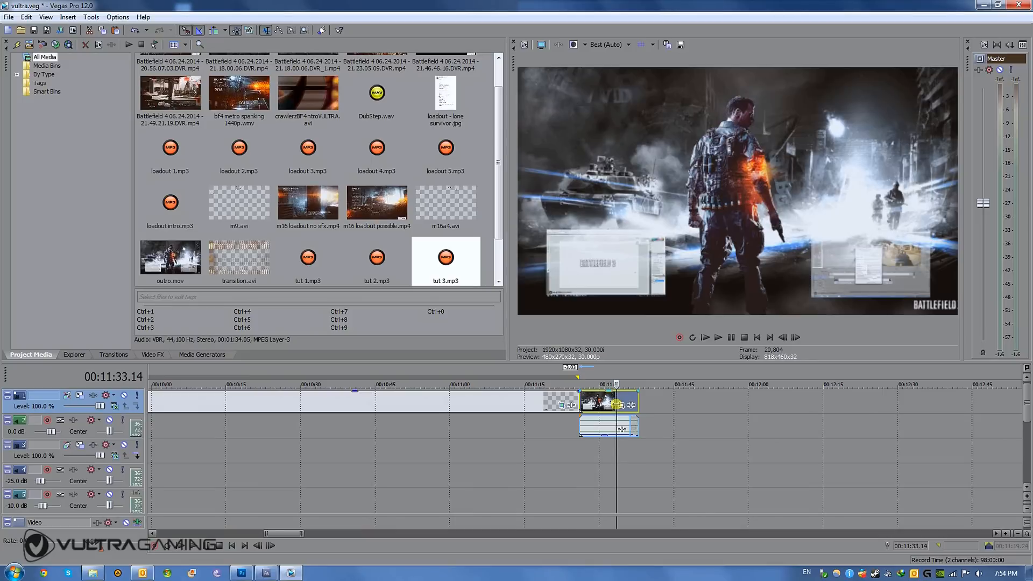
click(604, 403)
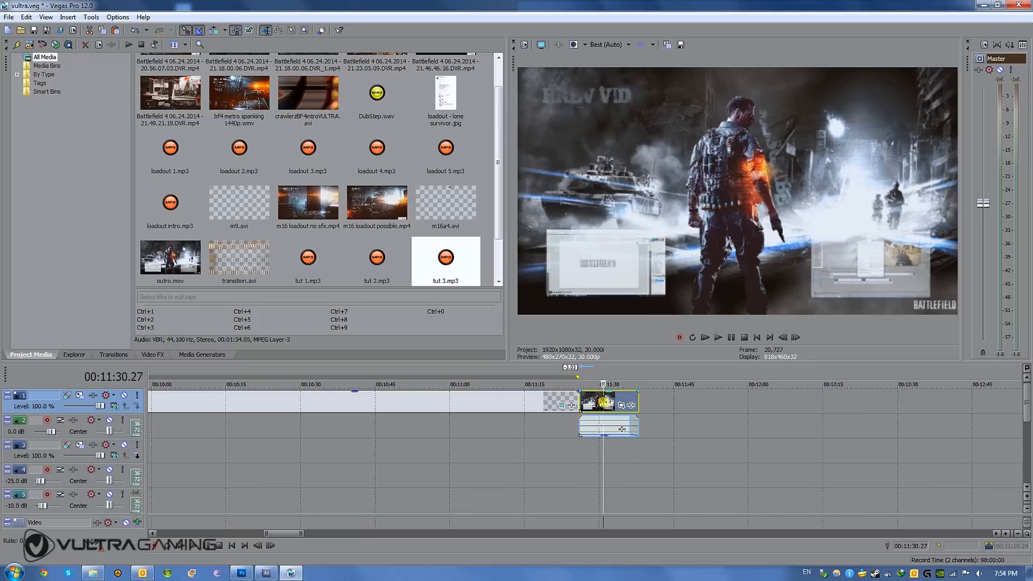
click(421, 399)
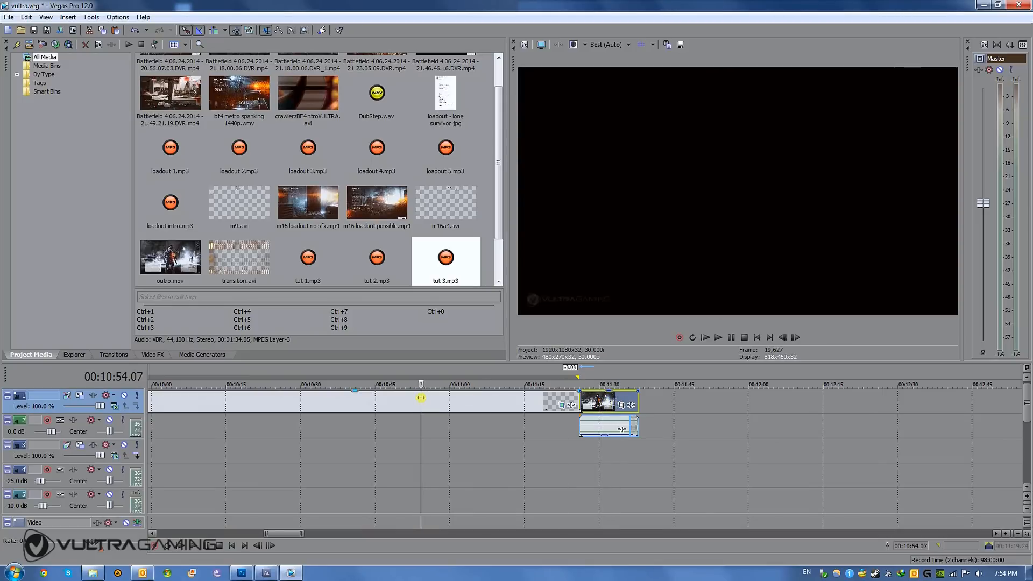
click(588, 401)
click(611, 401)
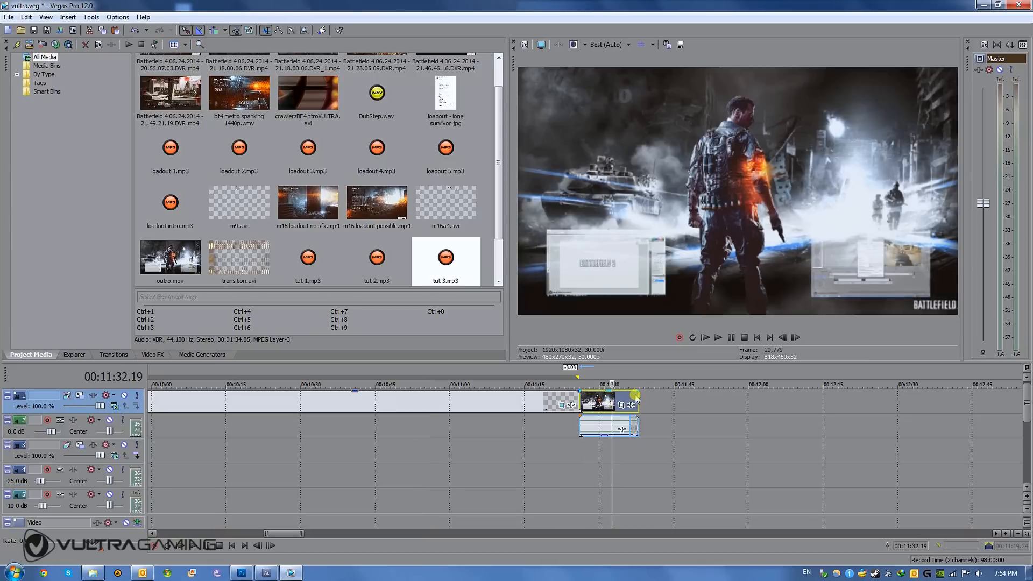
- Preview the outro clip, switch to After Effects and check frames of the outro composition up to about 0;00;05;10
click(626, 401)
click(599, 401)
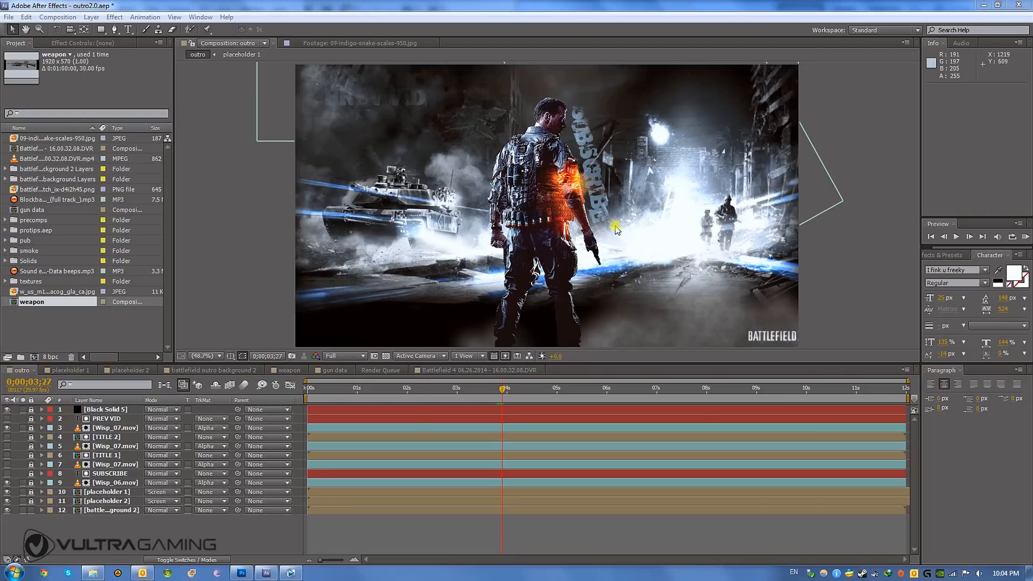
click(386, 389)
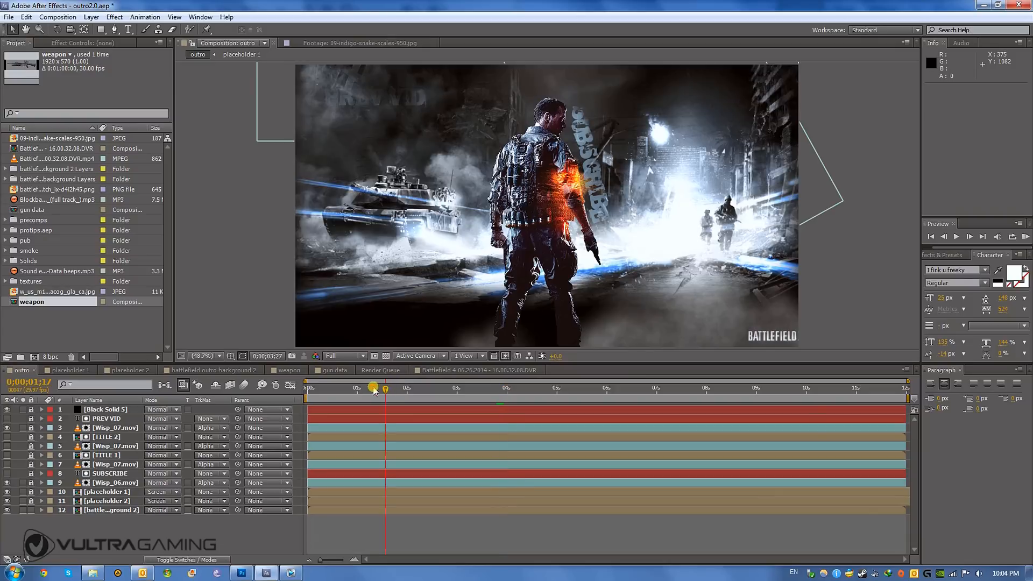
drag(396, 388, 481, 389)
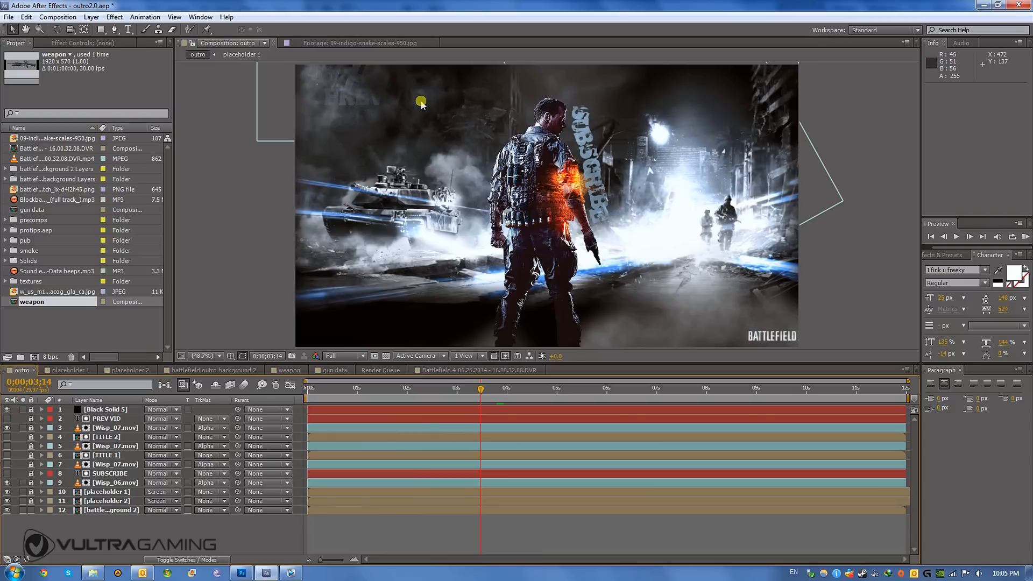
click(516, 389)
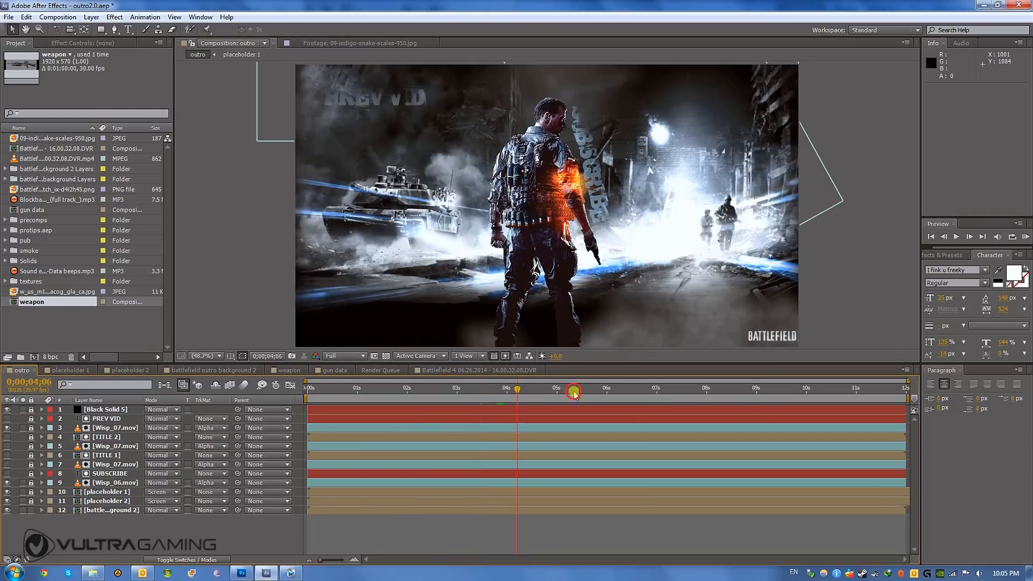
click(574, 388)
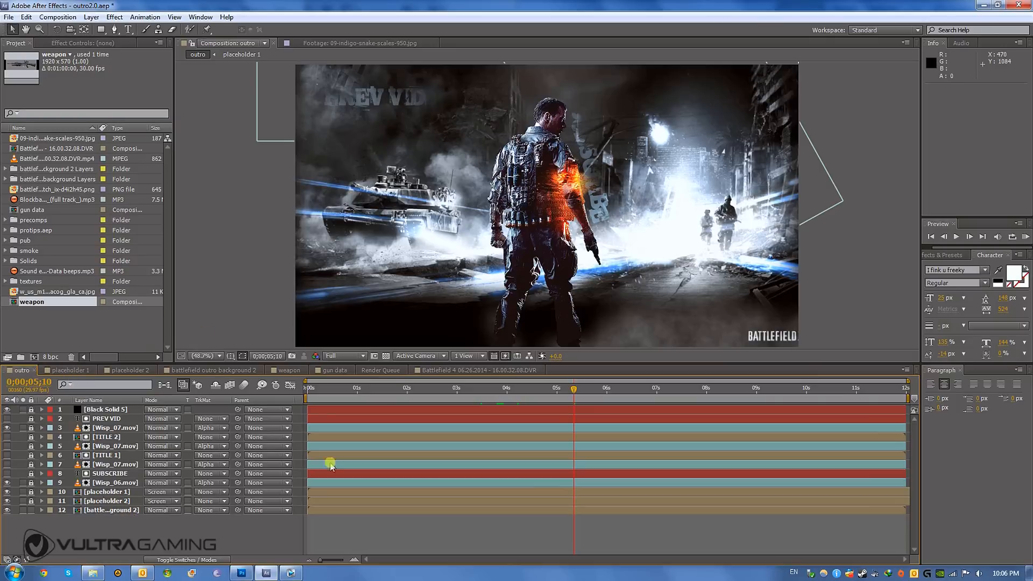
- Inspect the placeholder 1 and placeholder 2 compositions and return to the outro composition
click(71, 371)
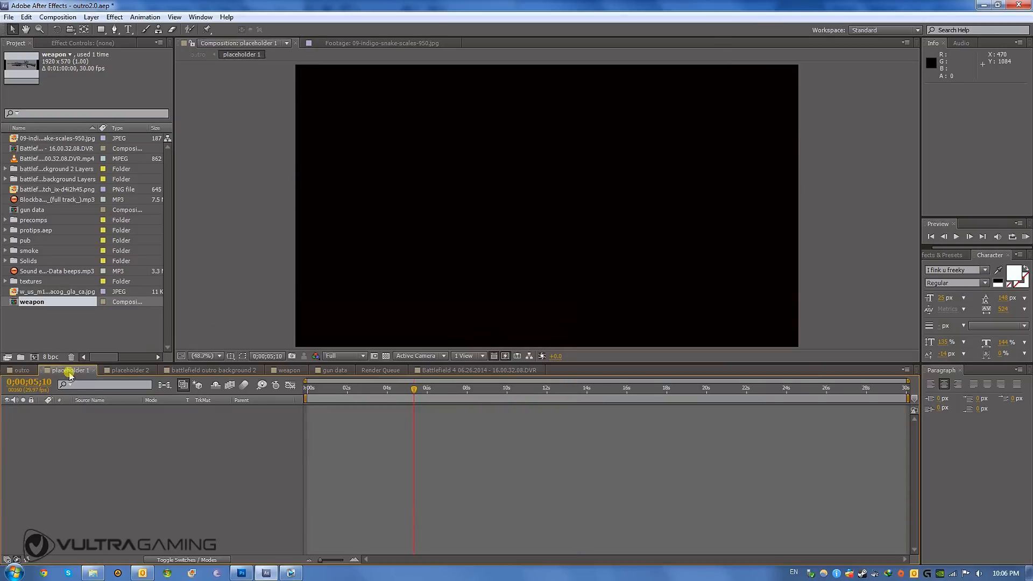
click(118, 371)
click(73, 371)
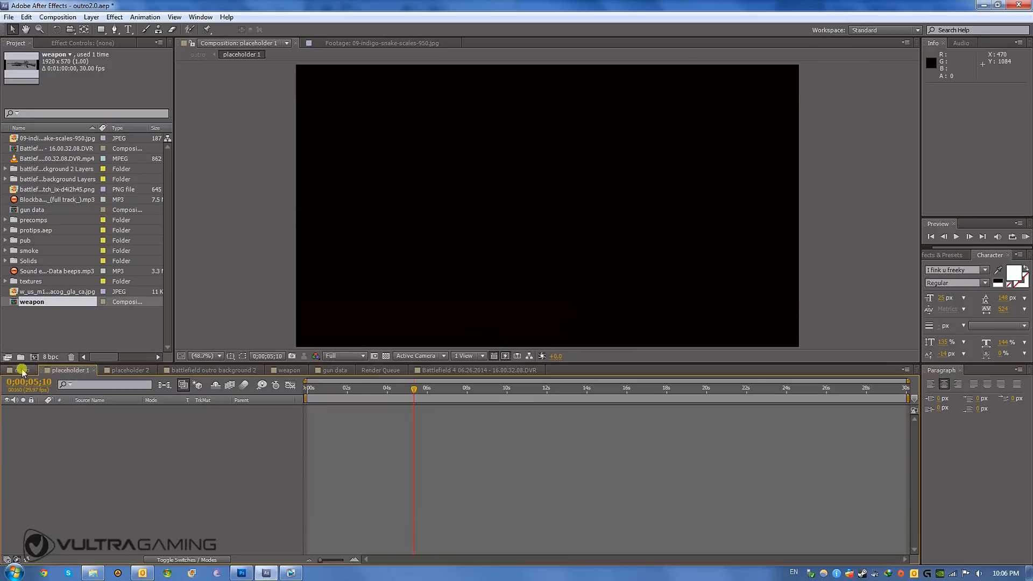
click(21, 371)
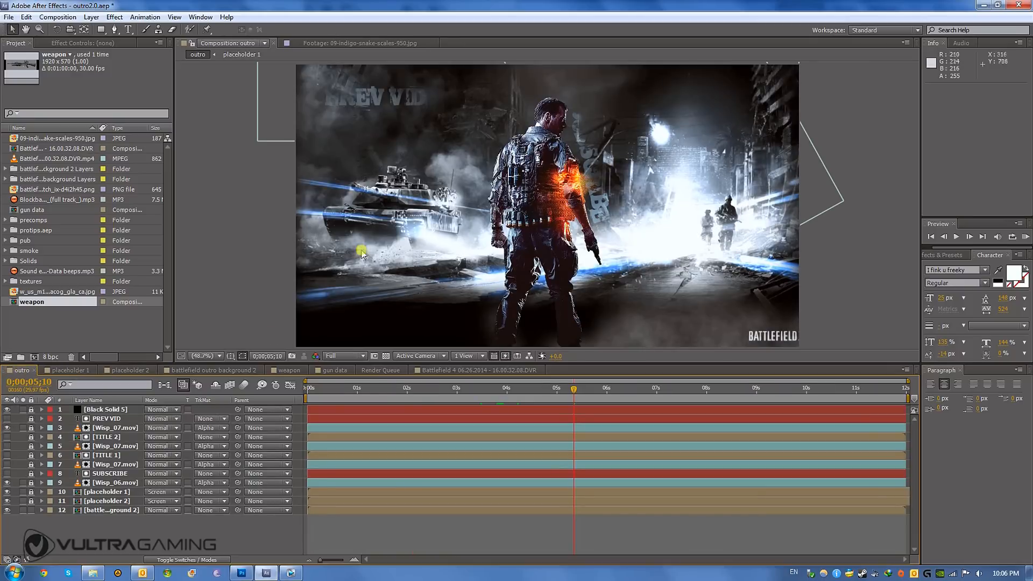
- Open placeholder 1 and import the Dragon's Teeth Weapons and Ridiculous Loadout MP4 files from the Videos library into the project
click(70, 370)
click(93, 573)
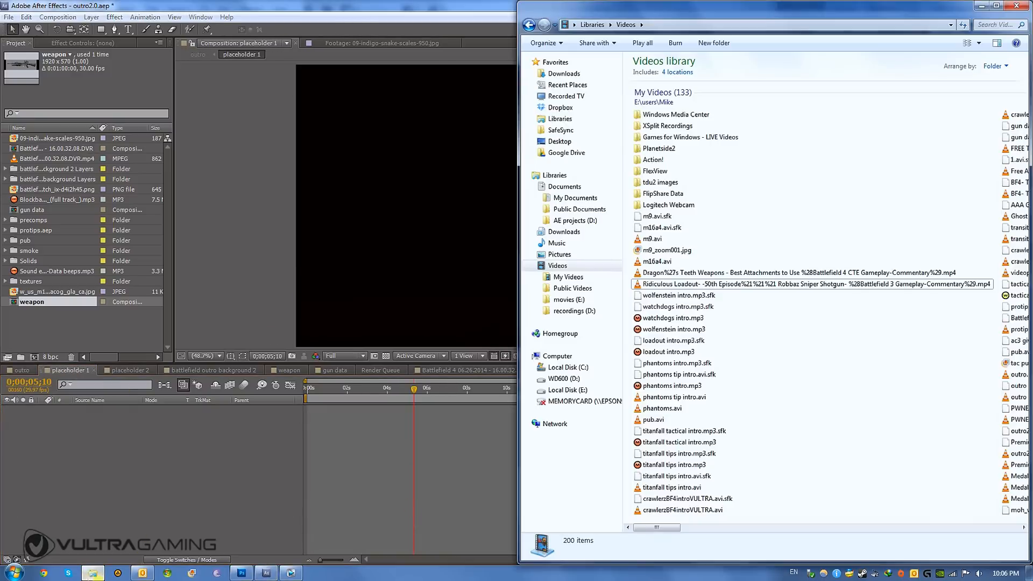
click(654, 284)
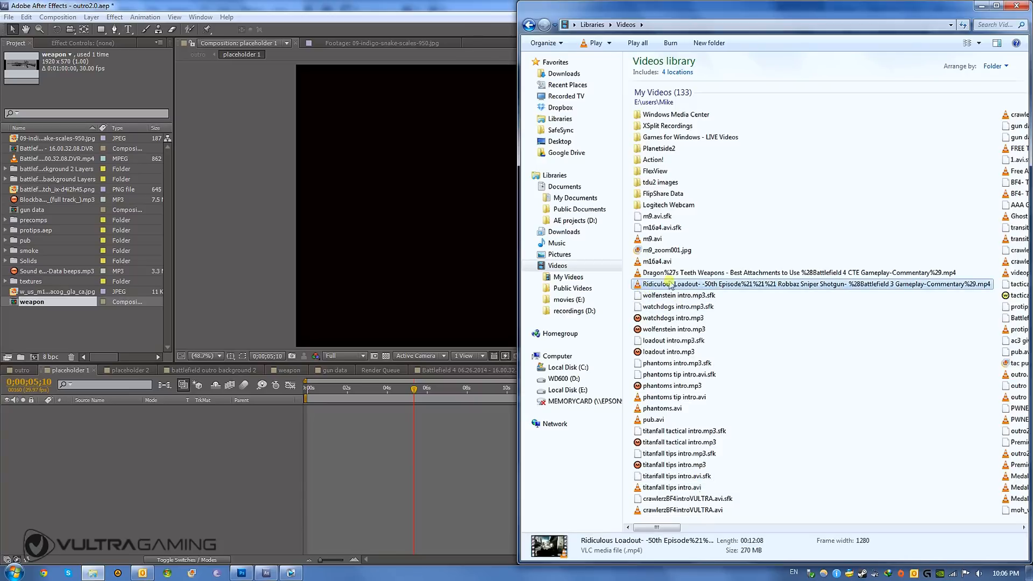
ctrl+click(663, 273)
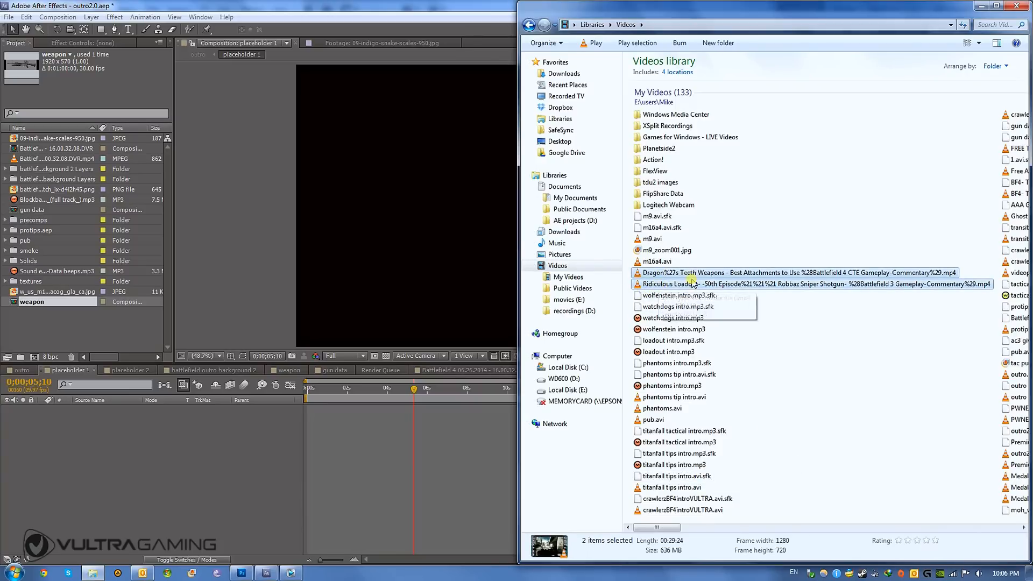
drag(660, 287, 88, 340)
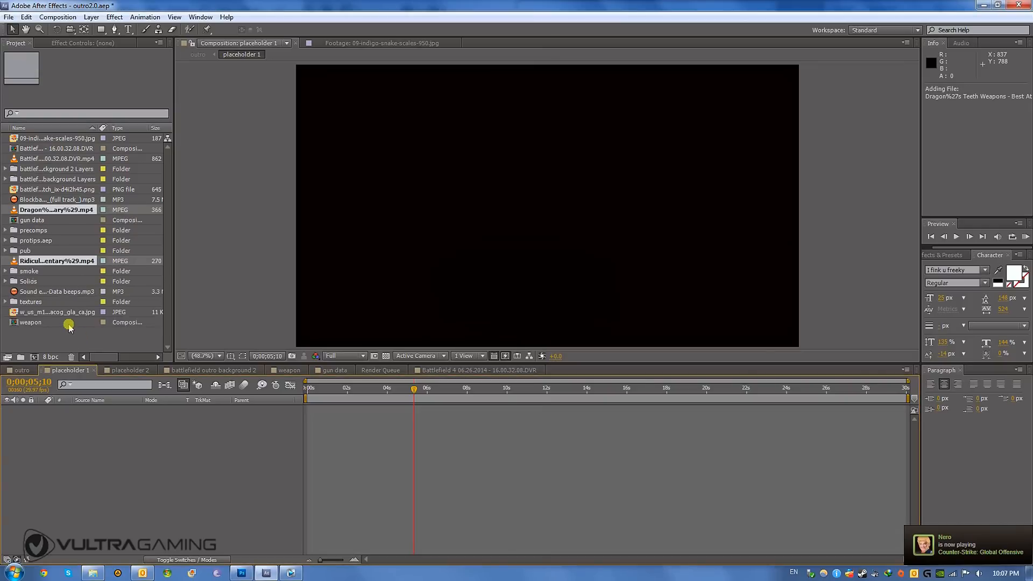
- Add the Dragon's Teeth video to the placeholder 1 composition and set its scale to 150%
click(35, 220)
click(52, 210)
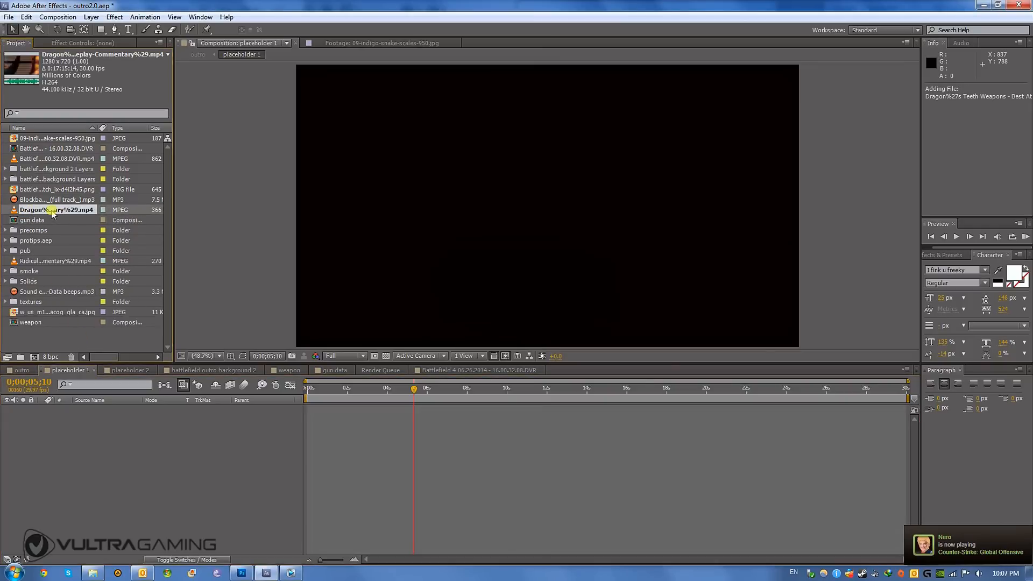
drag(52, 210, 108, 477)
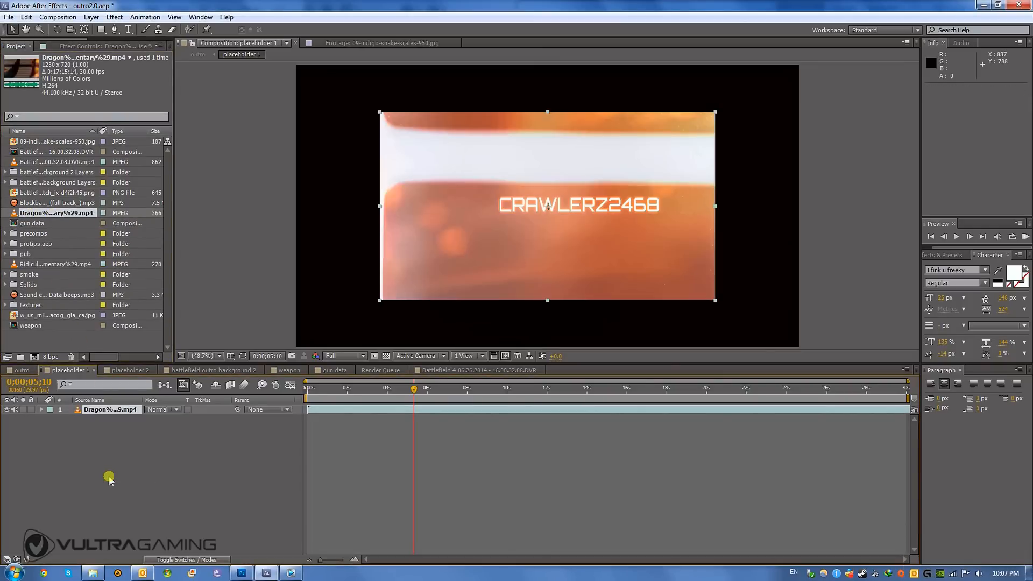
key(s)
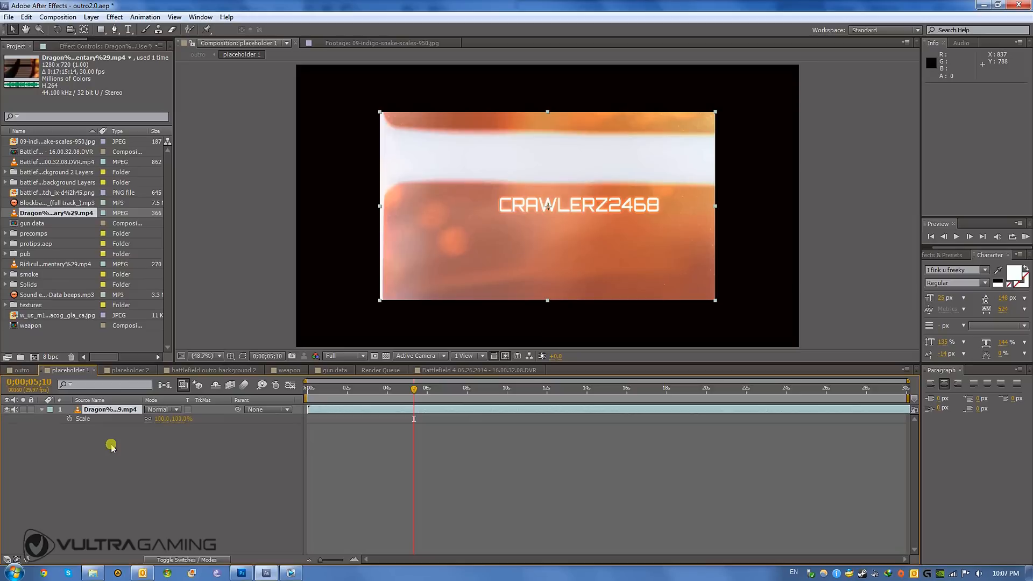
click(157, 419)
key(Return)
- Slide the Dragon's Teeth layer earlier in time to an in point of about -0;01;11;21 so that gameplay footage fills placeholder 1
click(409, 421)
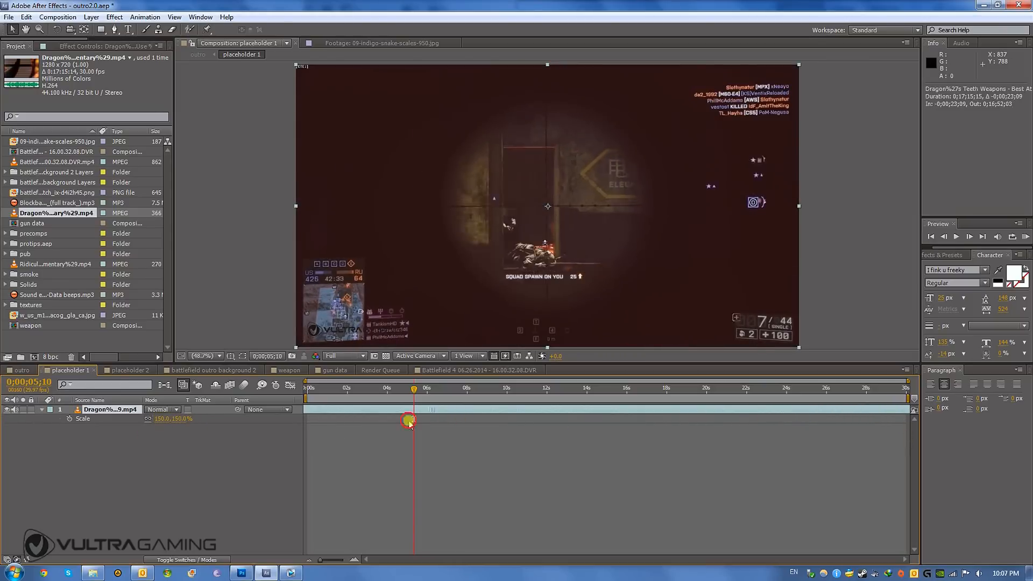
drag(409, 421, 132, 432)
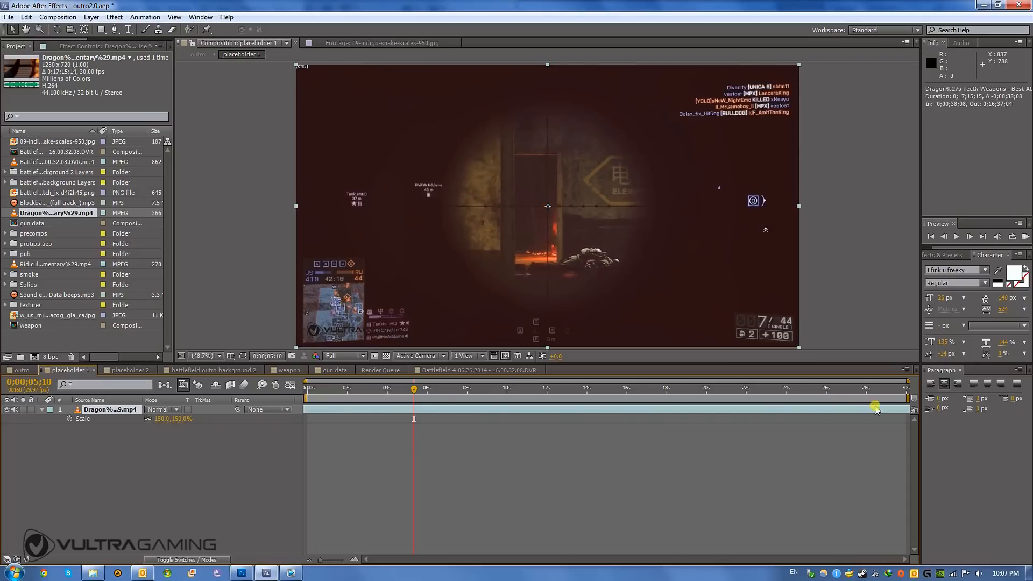
drag(877, 409, 223, 413)
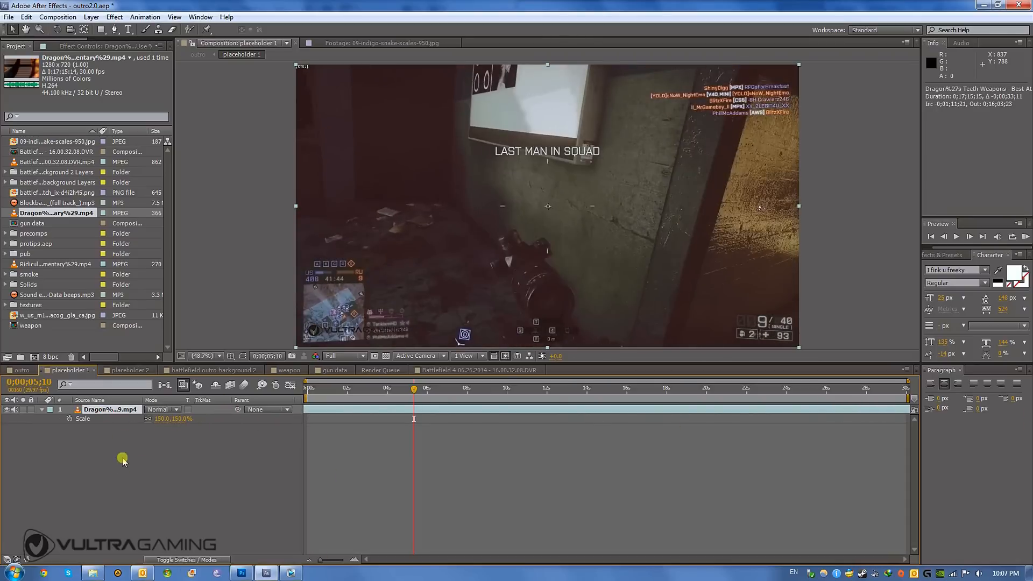
- Add the Ridiculous Loadout video to placeholder 2 at 150% scale and slide it to an in point of about -0;00;22;25
click(129, 370)
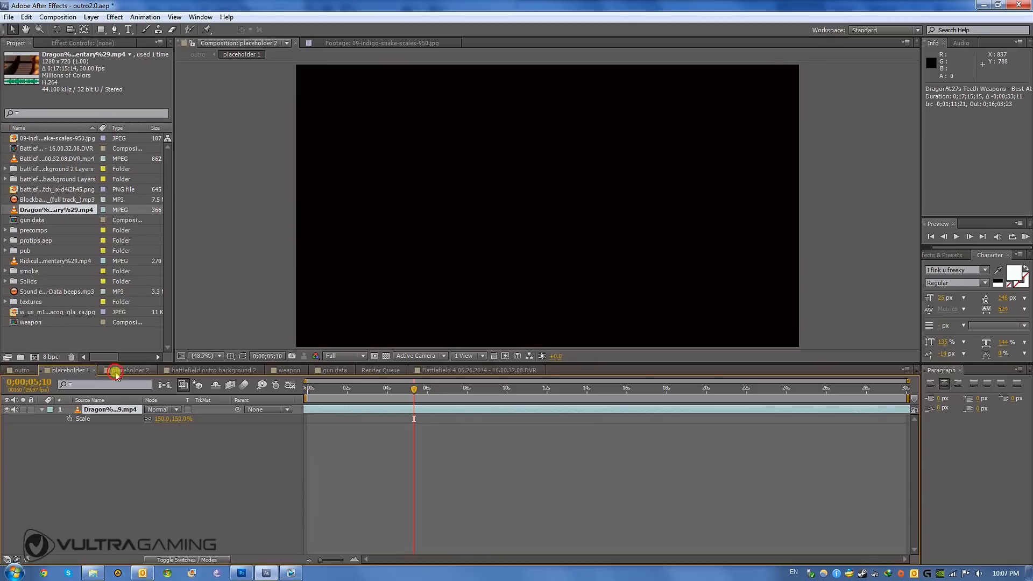
click(31, 262)
drag(33, 265, 154, 532)
key(s)
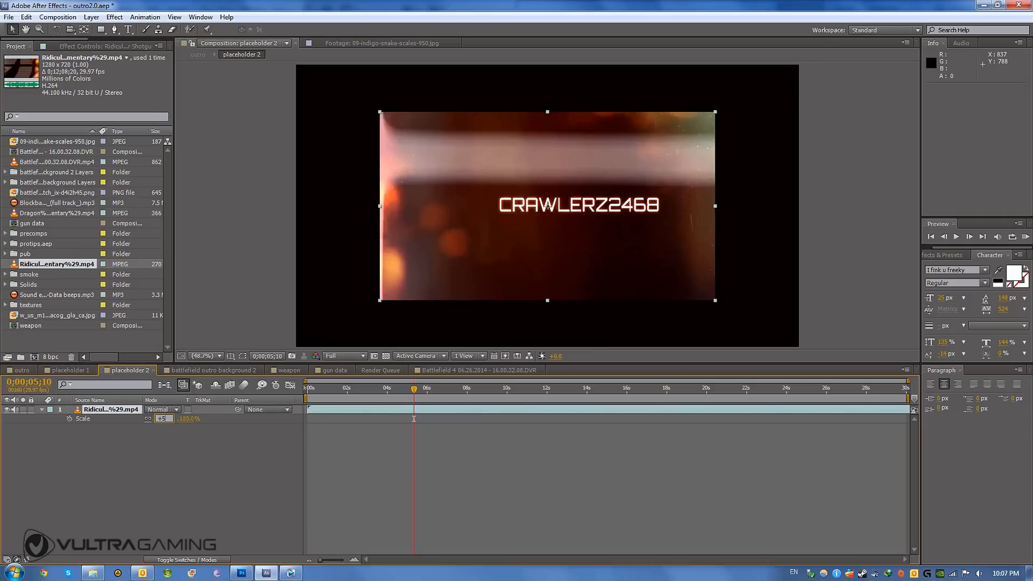
drag(890, 409, 415, 416)
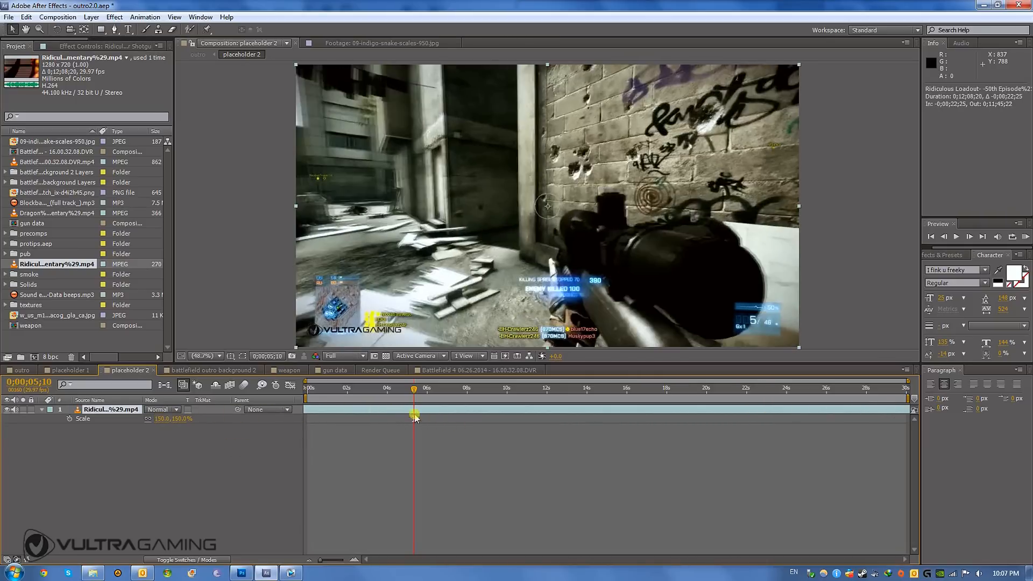
- Check placeholder 2 at 0;00;01;03, compare it with placeholder 1 and return to the outro composition
click(329, 388)
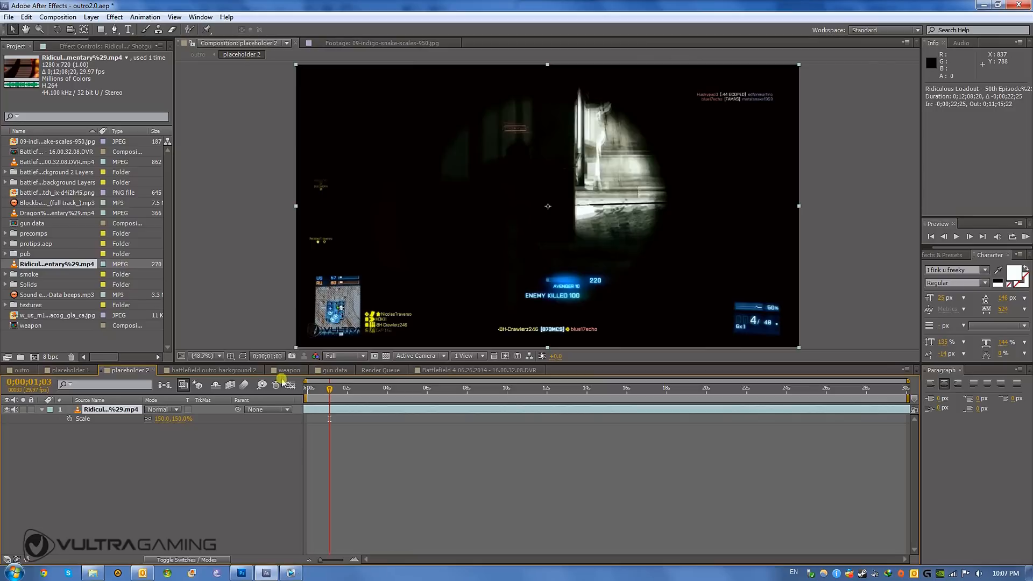
click(74, 371)
click(127, 371)
click(70, 371)
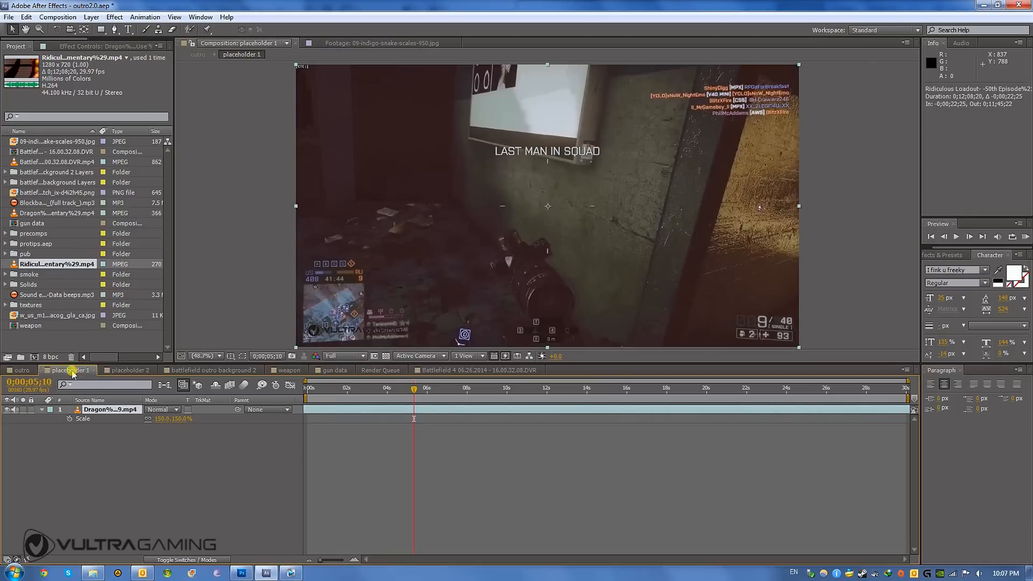
click(22, 371)
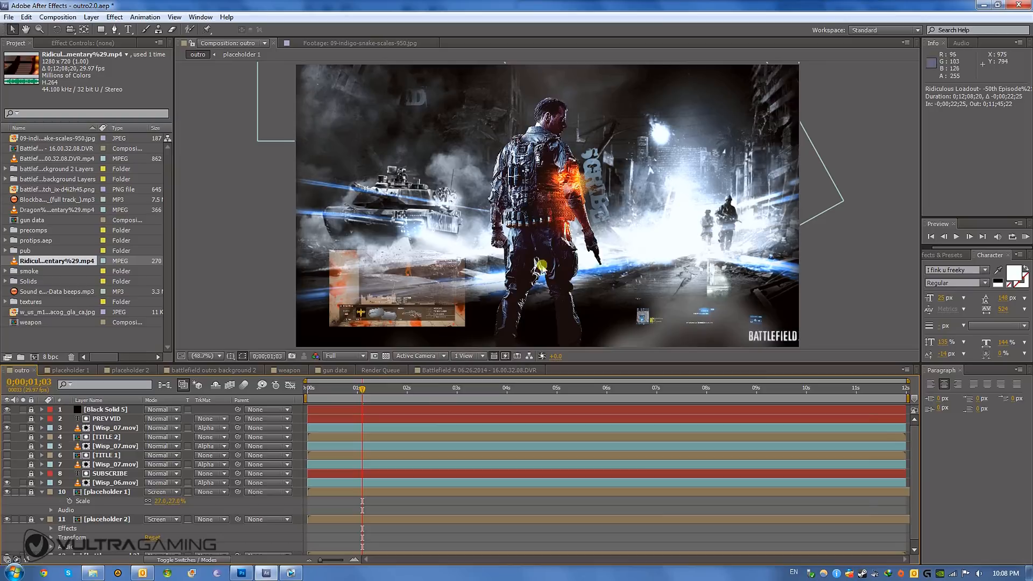
- Move through the outro composition to 0;00;00;25 and play RAM previews of it with the placeholder videos
click(469, 389)
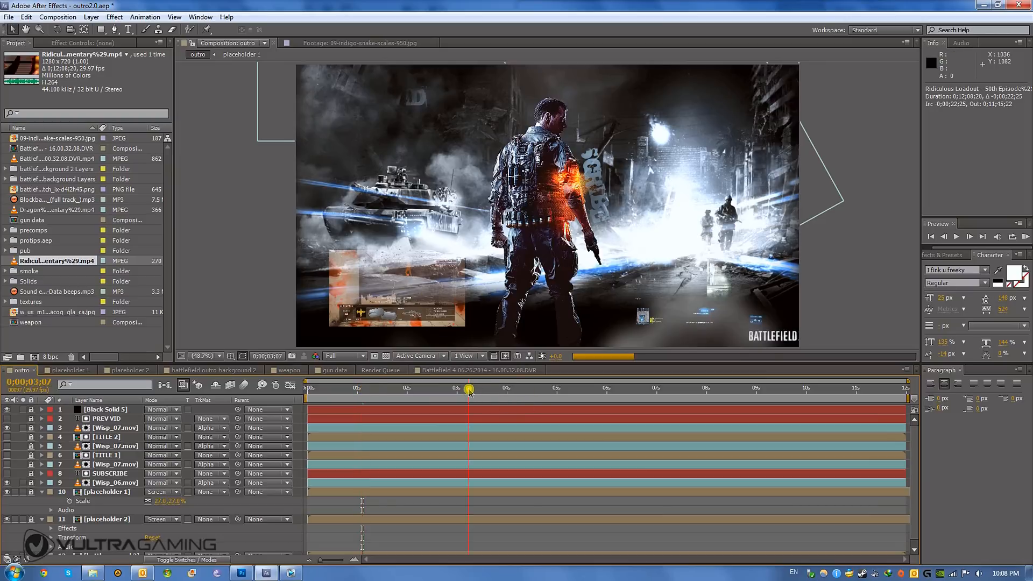
drag(470, 390, 348, 391)
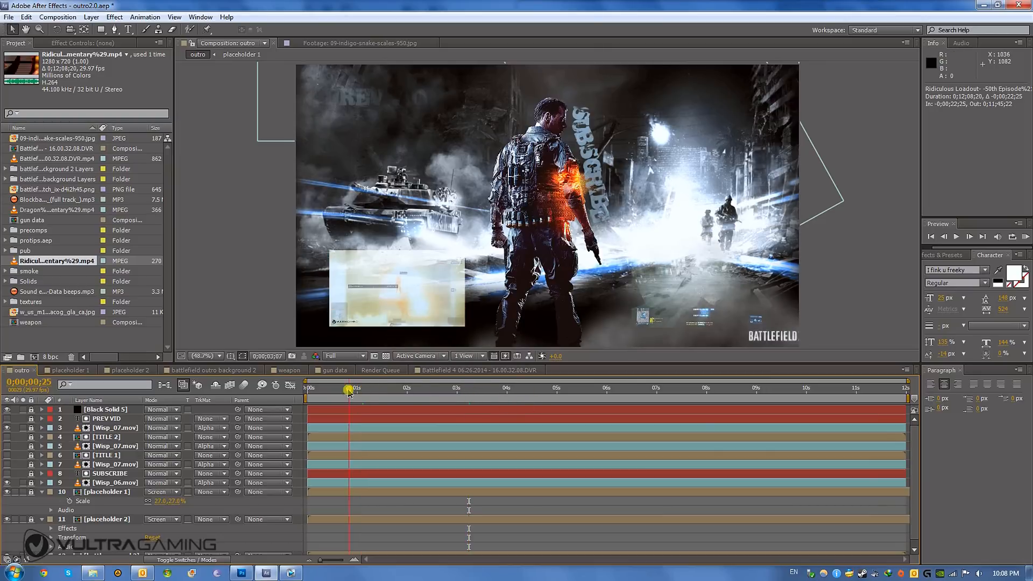
click(1026, 237)
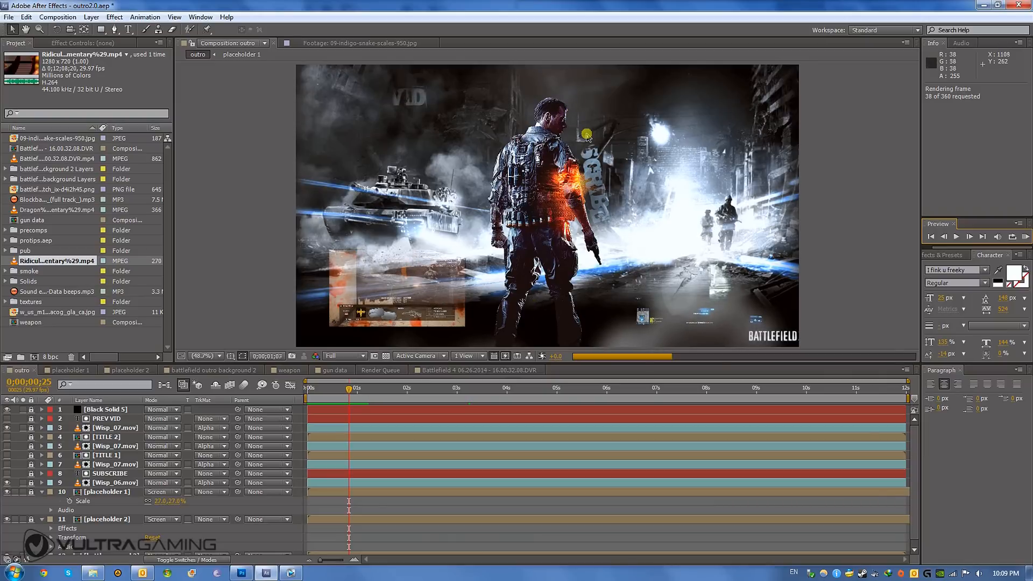
click(1026, 237)
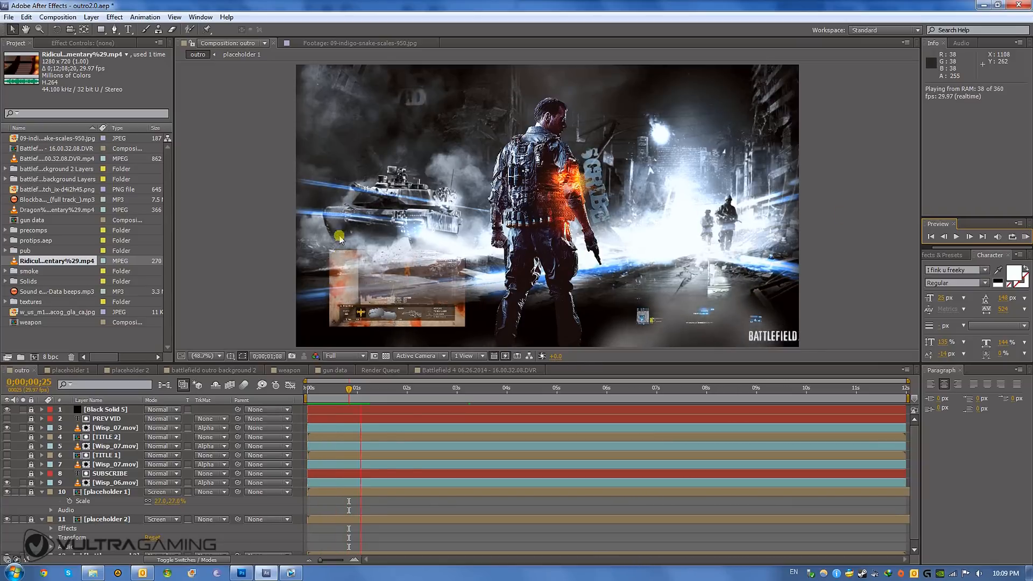
click(1027, 237)
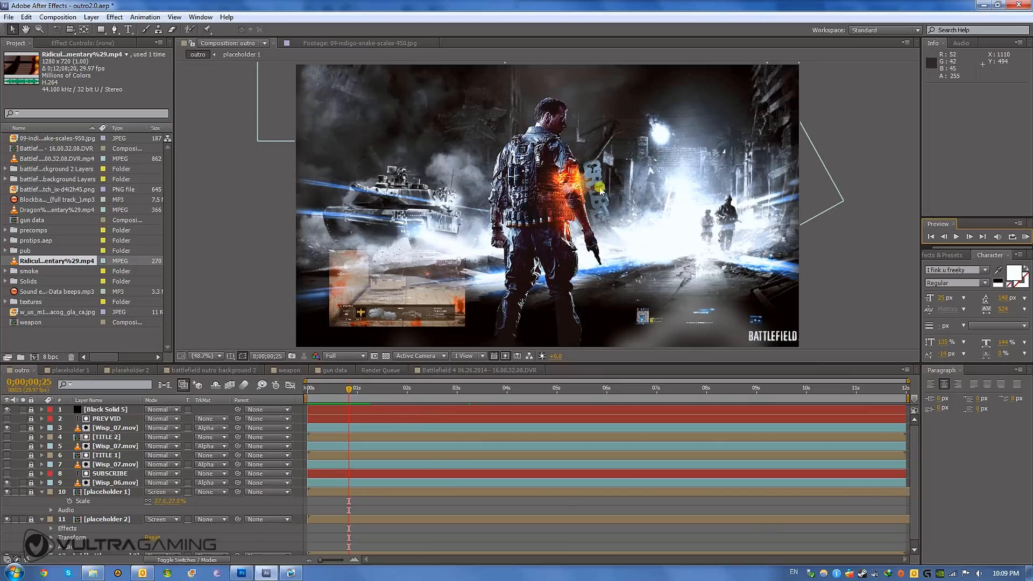
- Add the outro composition to the render queue and set its output module format to QuickTime
click(57, 18)
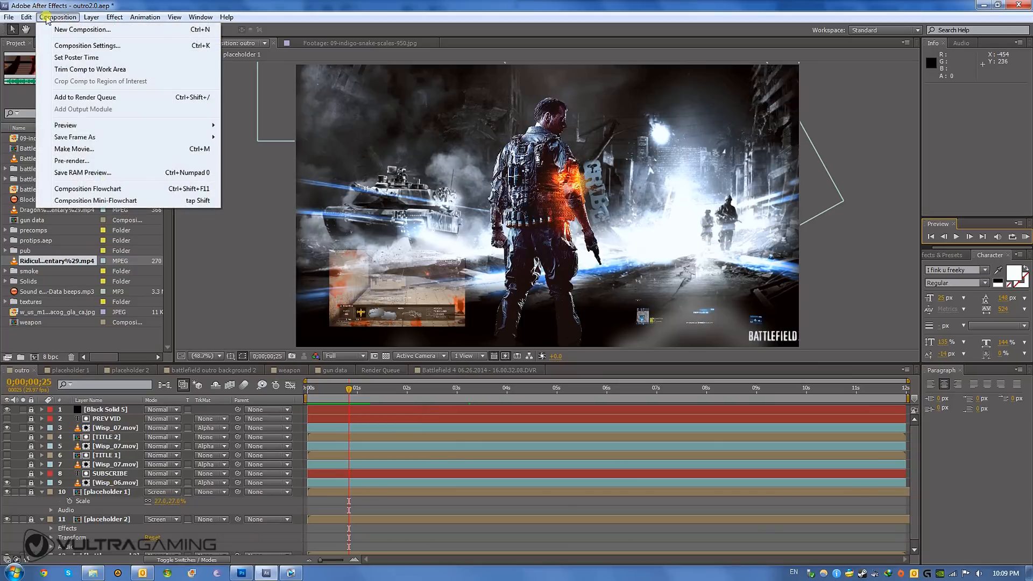
click(85, 97)
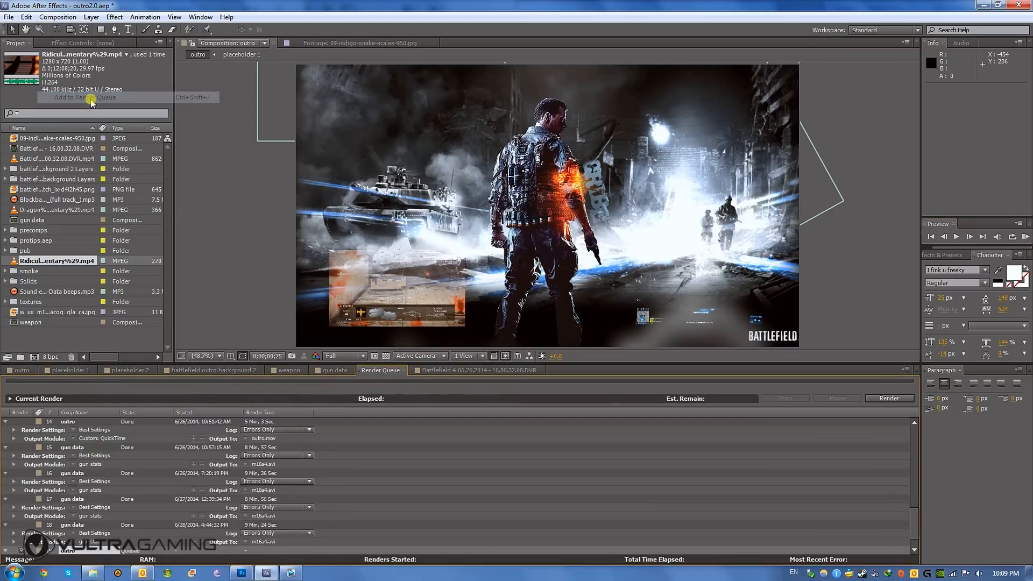
scroll(135, 491, down, 1)
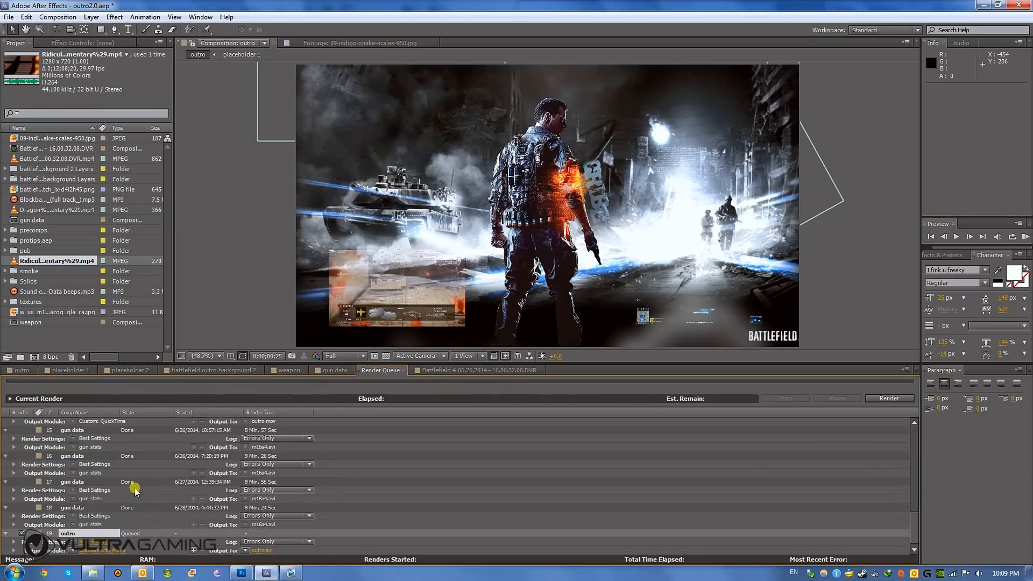
click(115, 552)
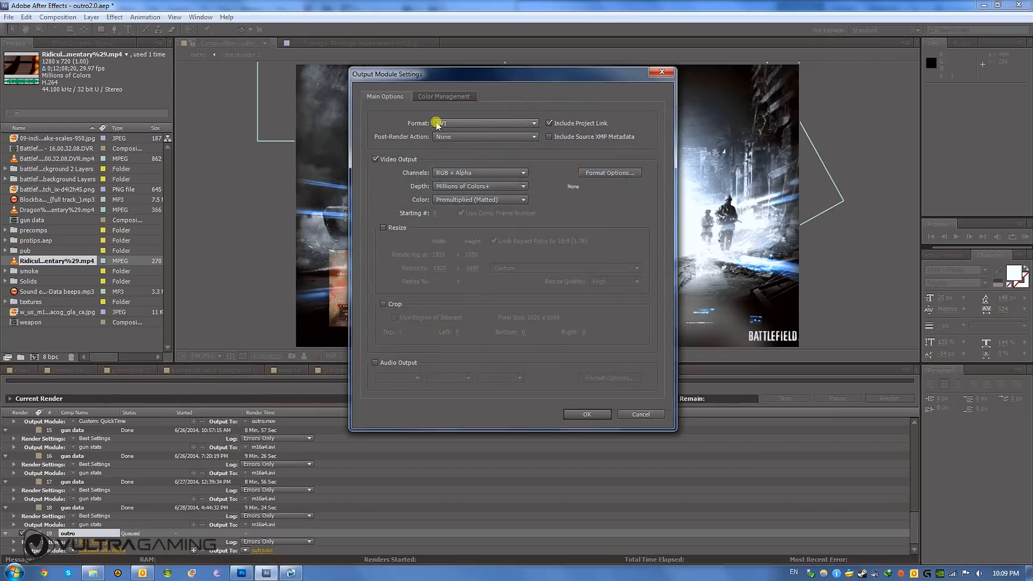
click(455, 123)
click(476, 349)
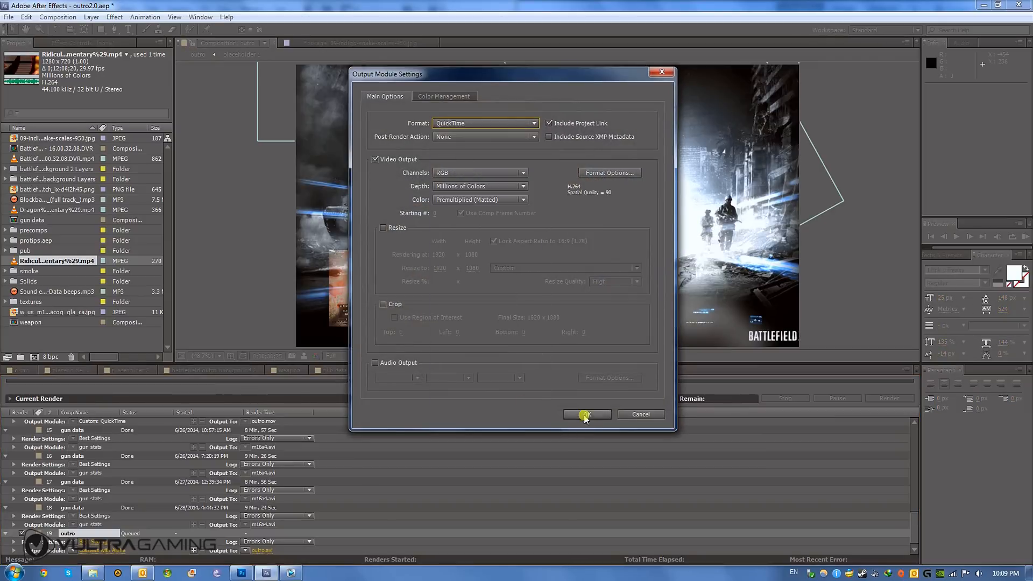
click(585, 415)
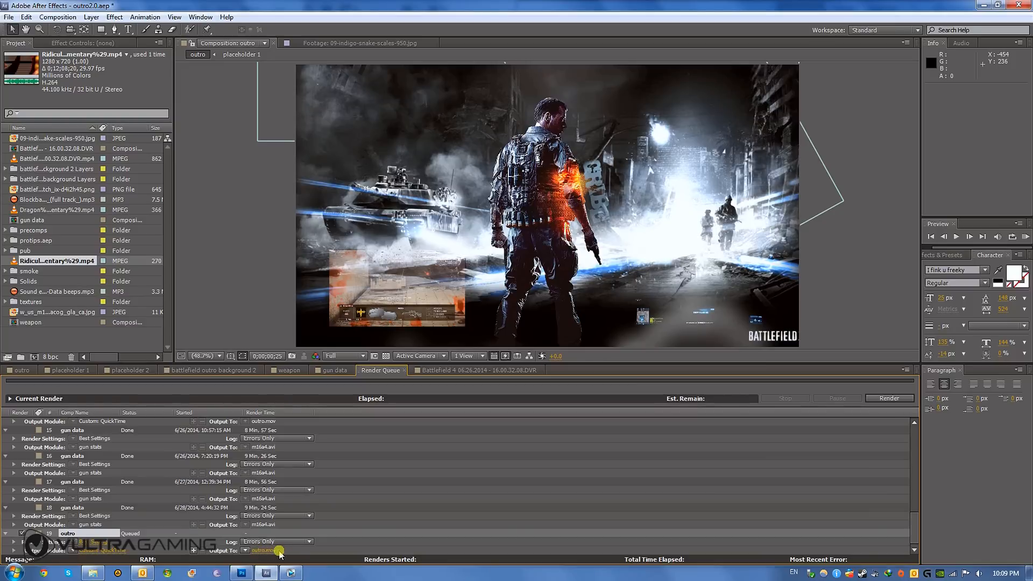
- Switch to Vegas Pro and bring up the outro clip at the end of the timeline, around 00:14:10
click(291, 571)
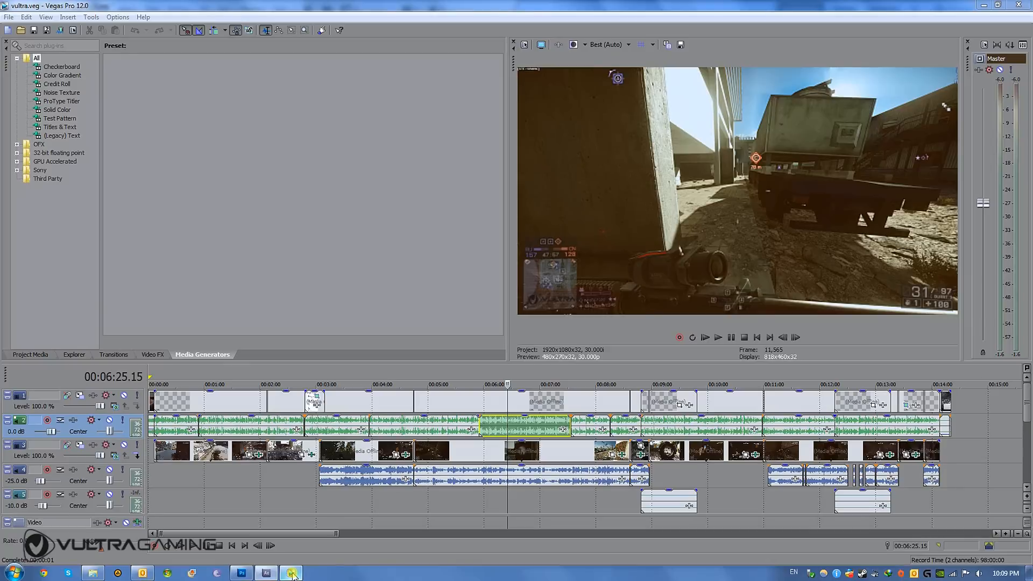
click(944, 404)
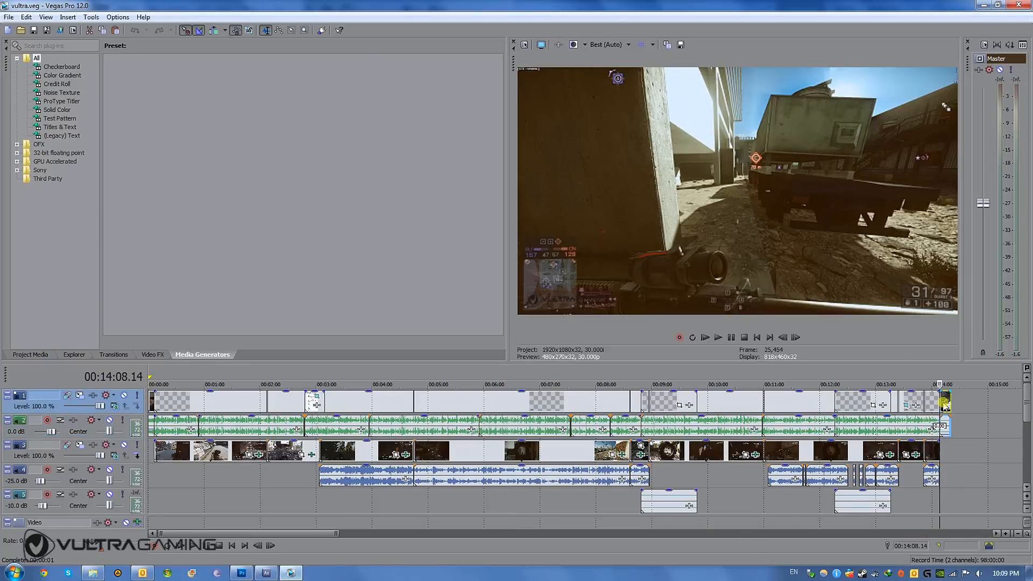
scroll(858, 396, up, 1)
scroll(616, 417, up, 2)
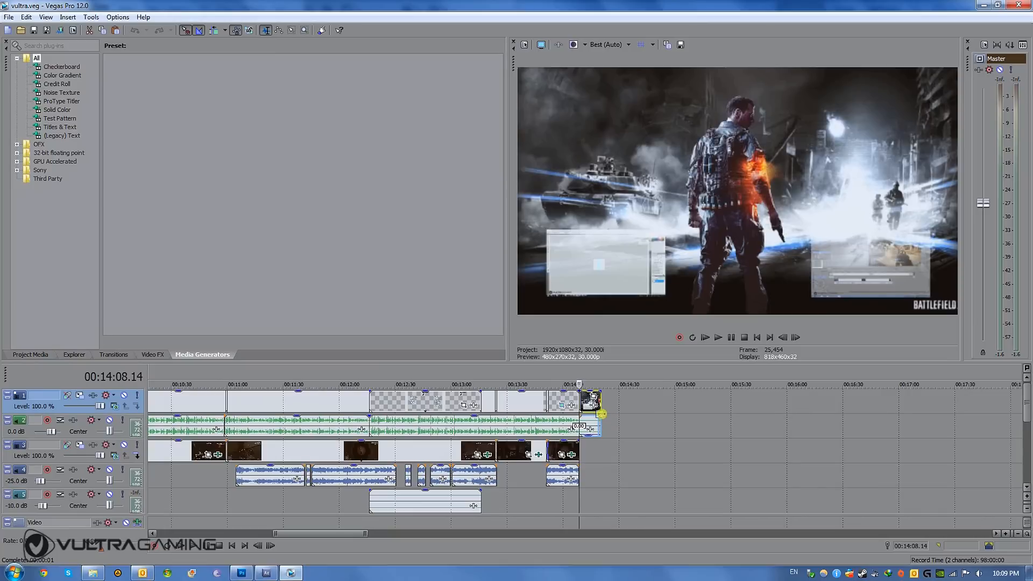
click(585, 400)
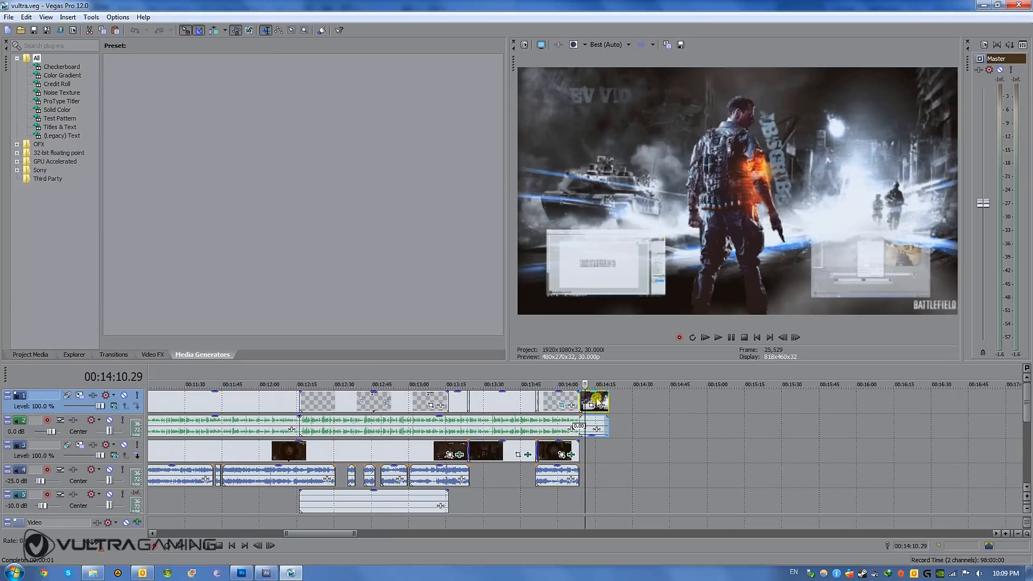
- Move back and forth through the outro clip, up to about 00:14:16, to examine its titles and video placeholders
click(597, 399)
click(581, 400)
click(569, 400)
click(583, 399)
click(598, 400)
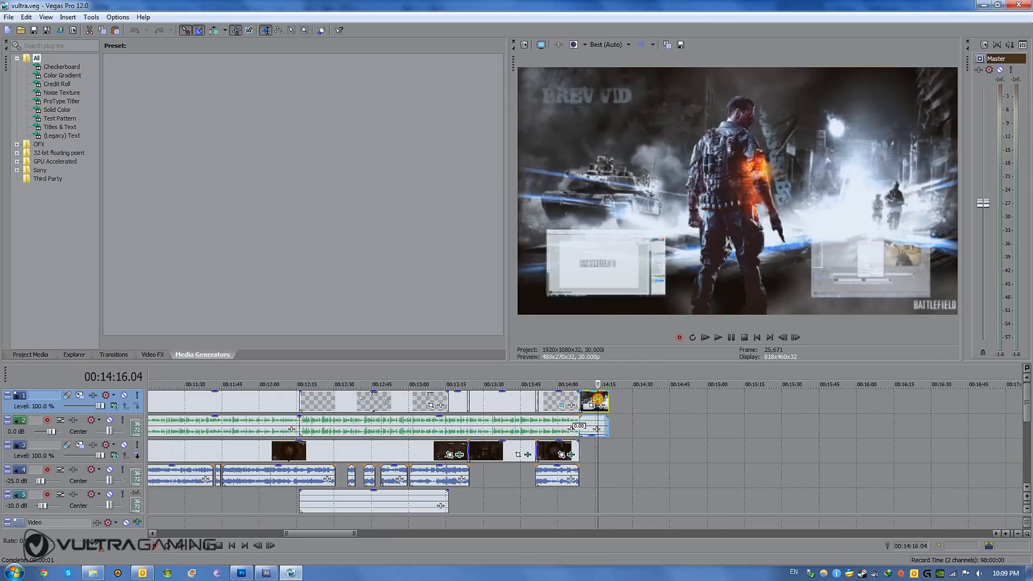
click(586, 400)
click(595, 399)
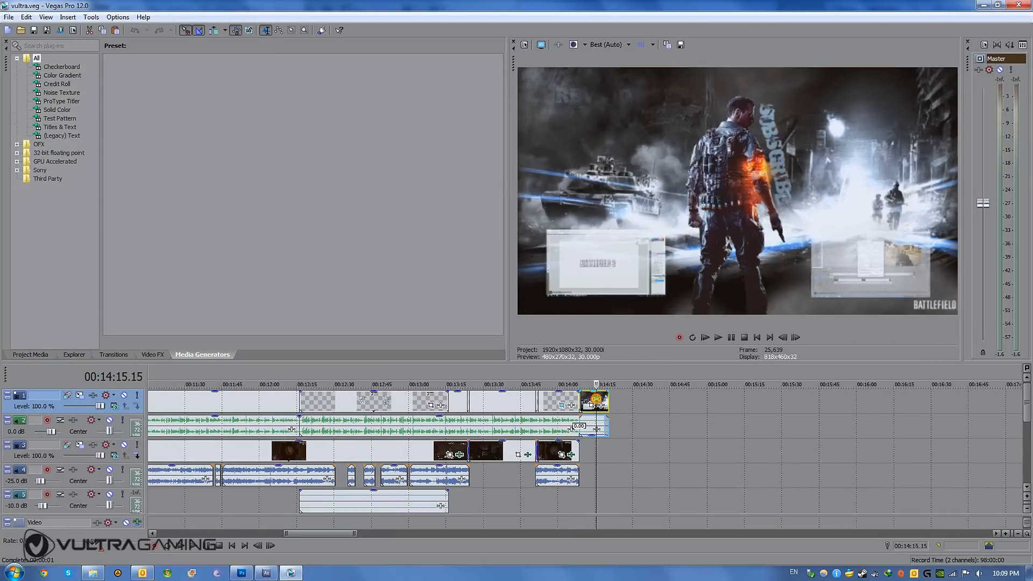
click(599, 400)
click(592, 399)
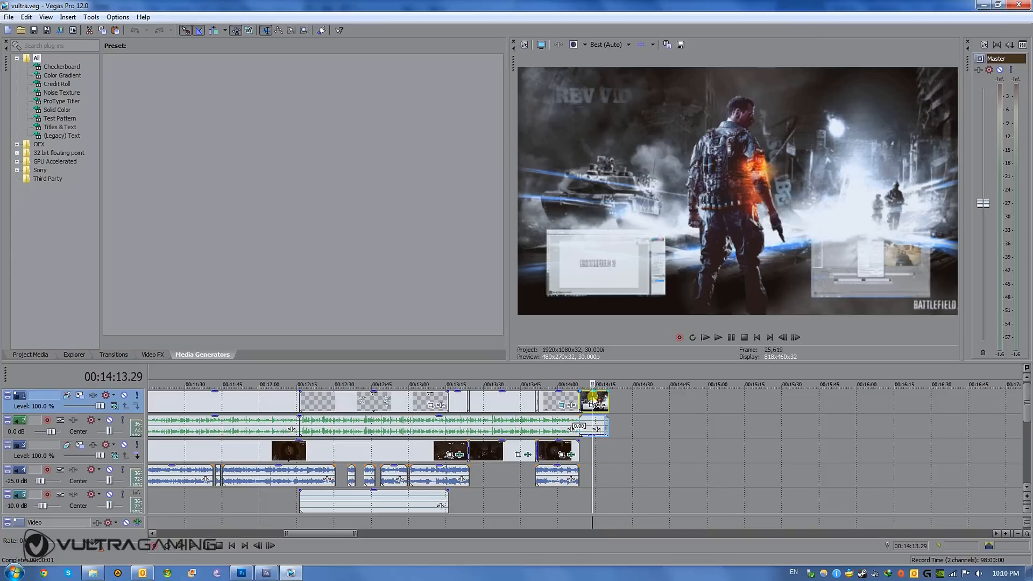
click(585, 400)
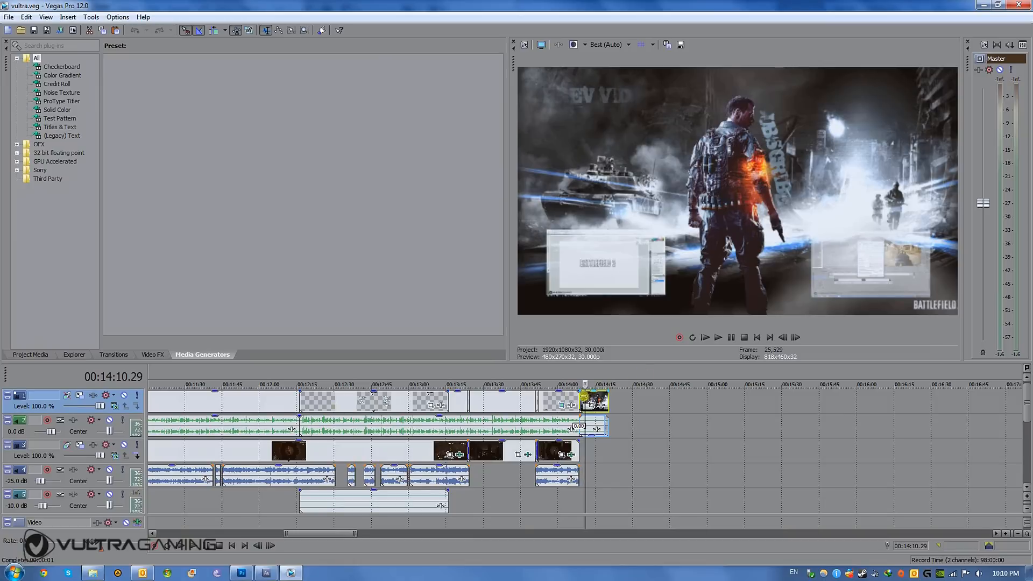
click(597, 397)
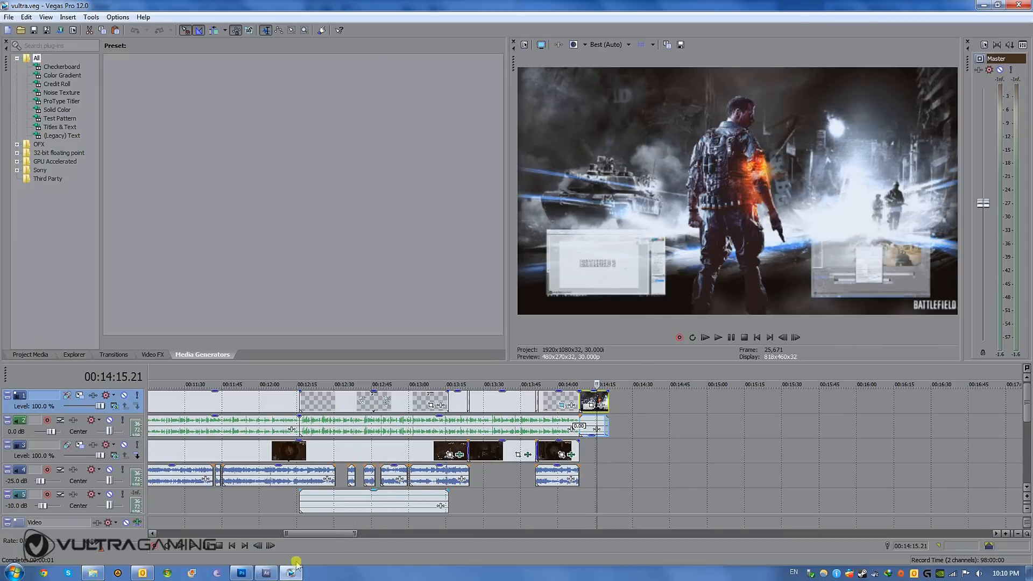
- Glance at the After Effects render queue, return to Vegas Pro and re-examine the outro clip between about 00:14:10 and 00:14:17
click(266, 572)
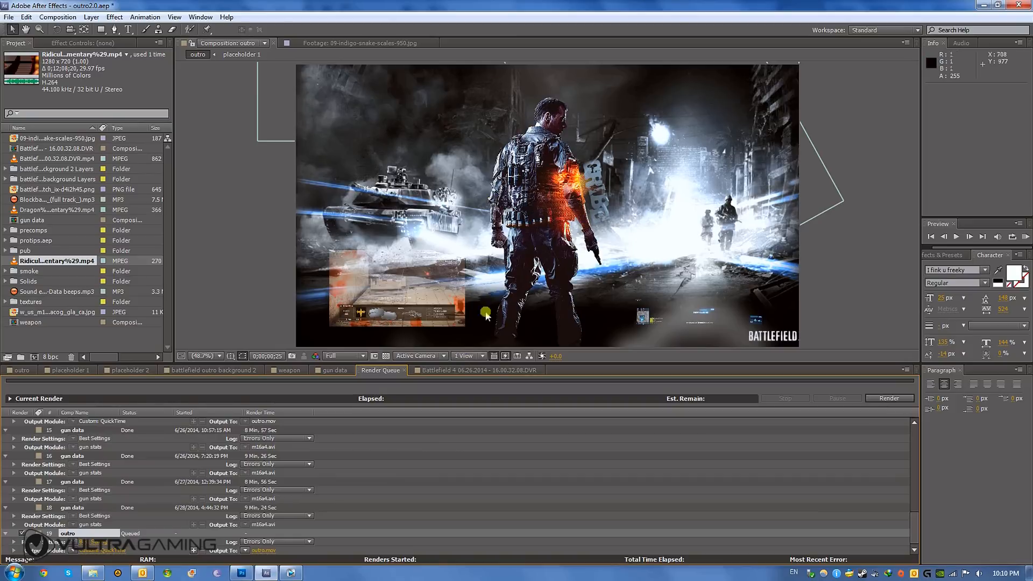
click(291, 573)
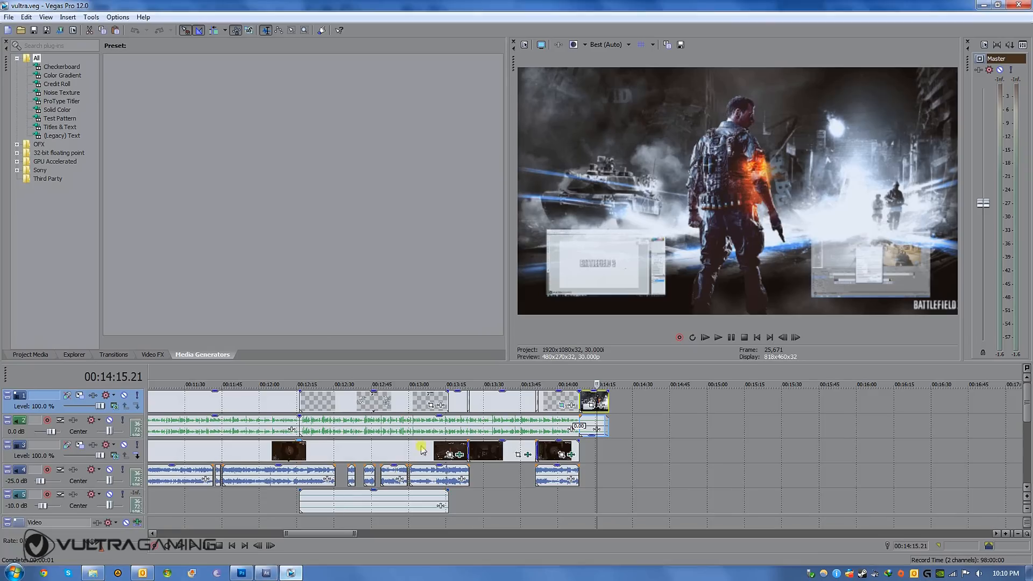
click(589, 401)
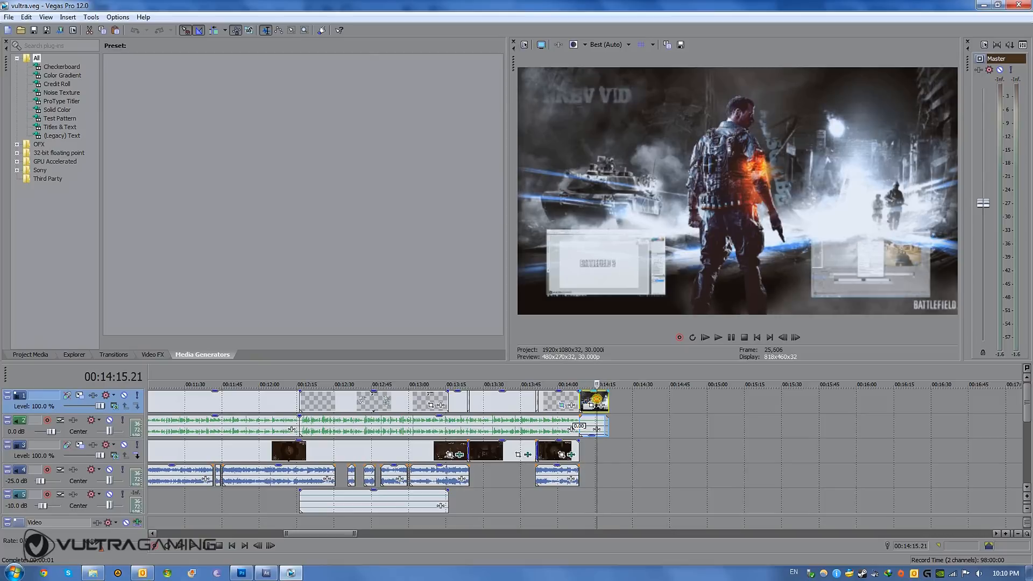
click(585, 400)
click(595, 403)
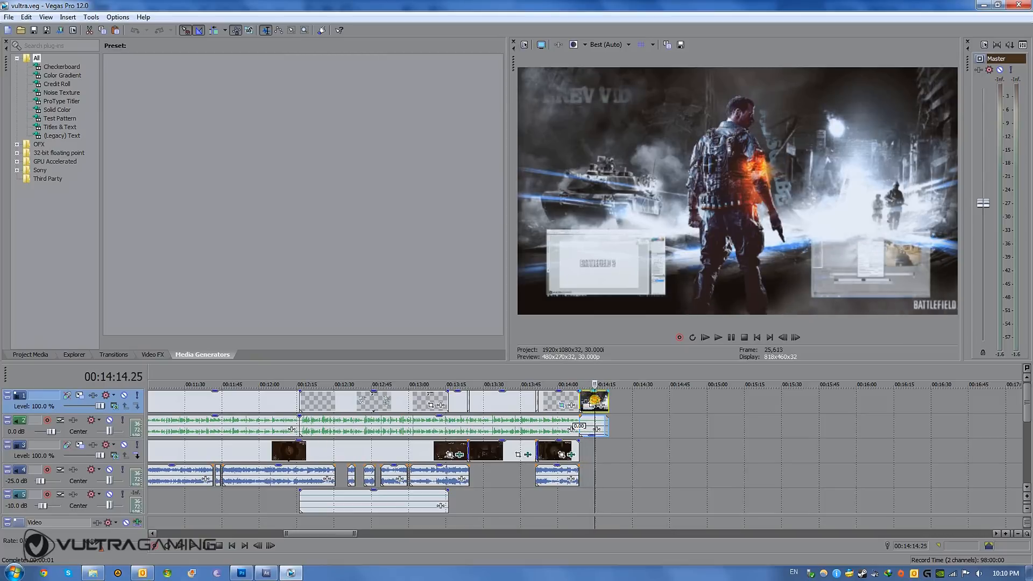
click(590, 402)
click(591, 401)
click(593, 402)
click(594, 401)
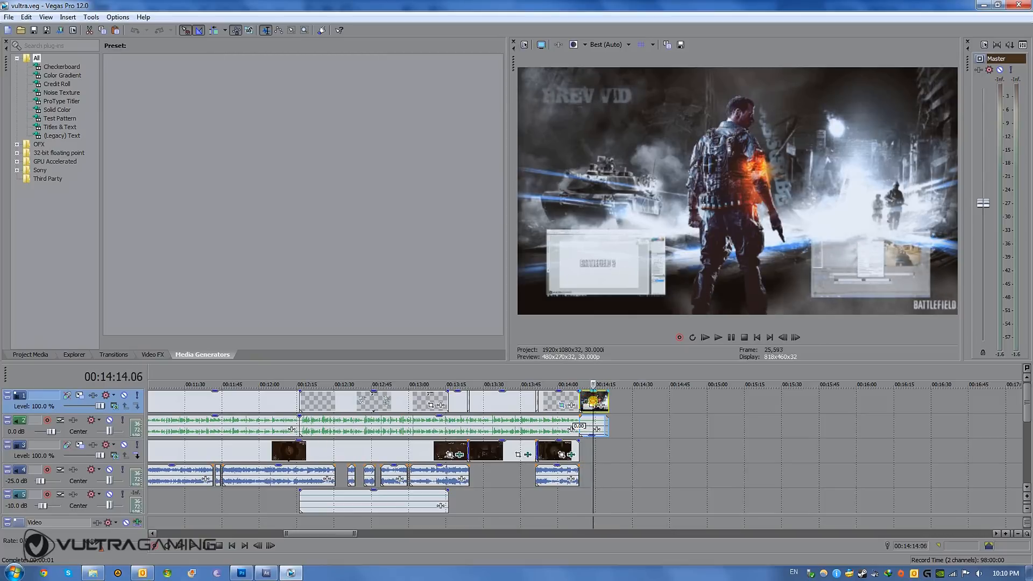
click(599, 401)
click(593, 401)
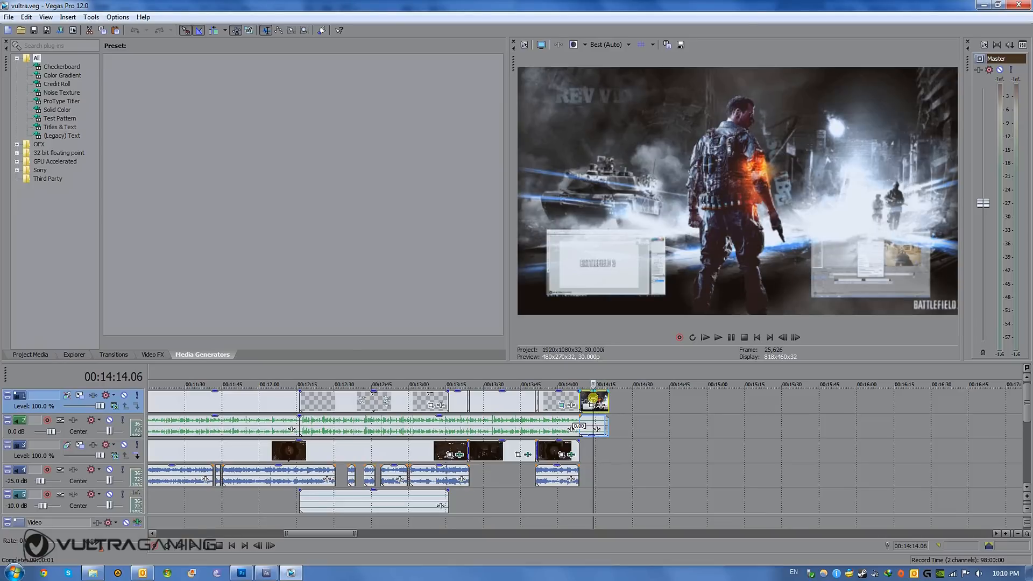
click(585, 399)
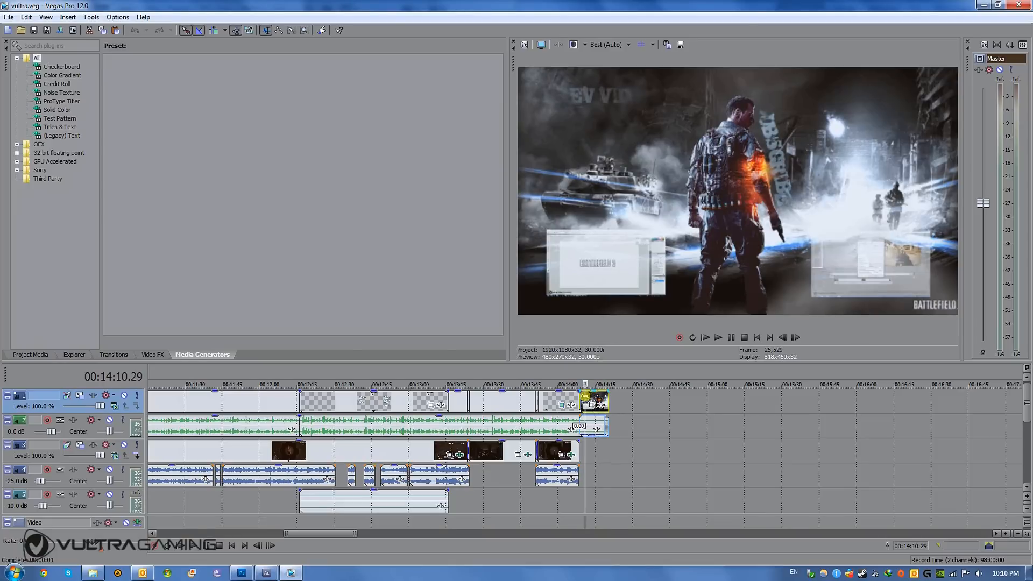
click(600, 398)
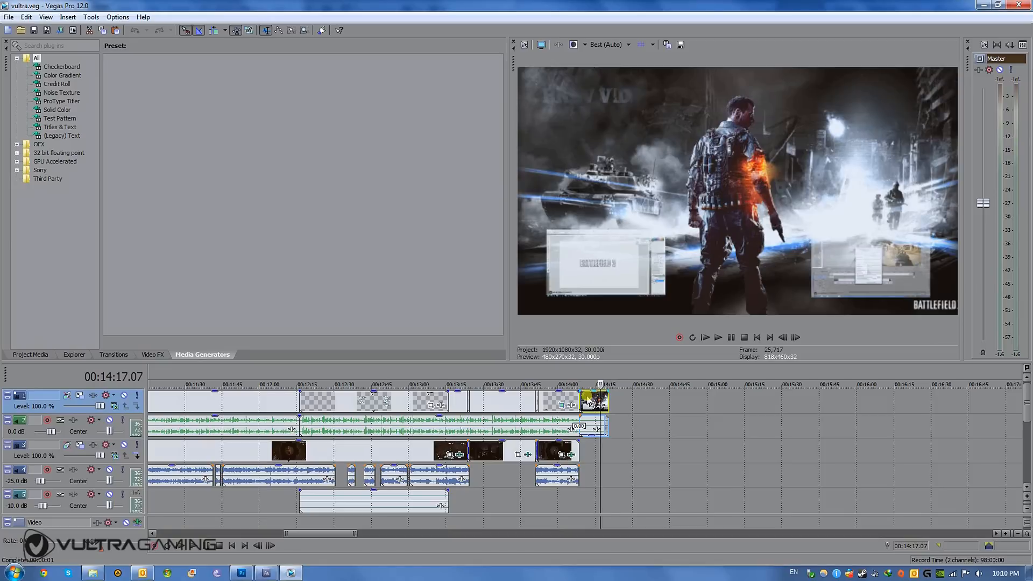
click(587, 399)
click(598, 399)
click(602, 399)
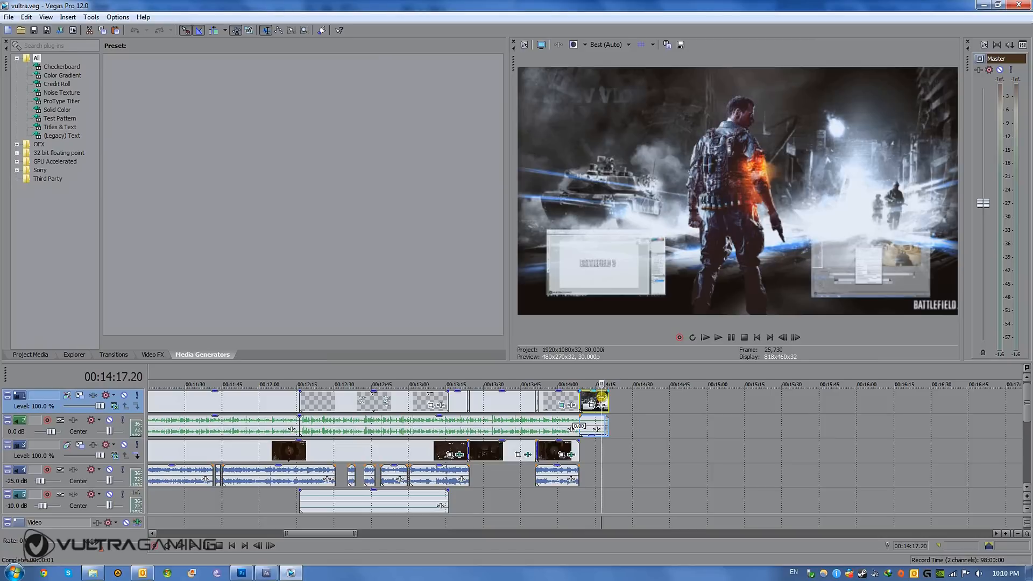
- Switch to After Effects, open the gun data composition and move its current time to 0;00;20;23
click(267, 573)
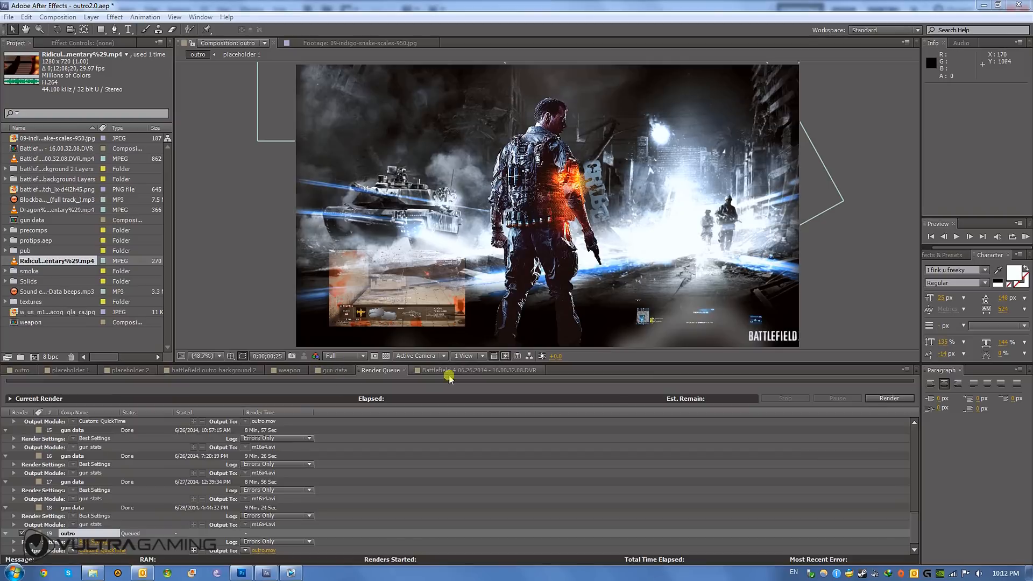
click(336, 370)
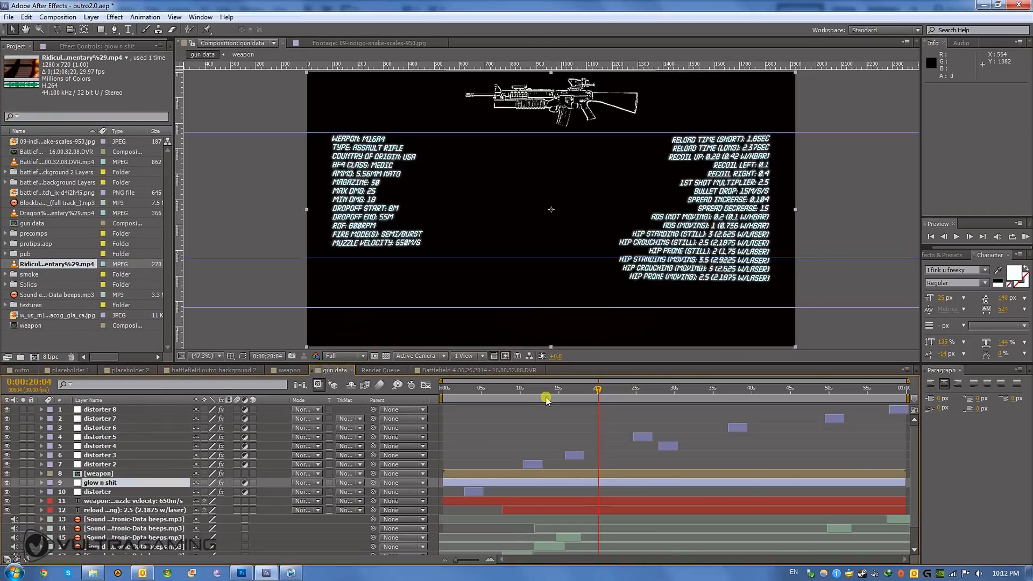
drag(596, 391, 602, 391)
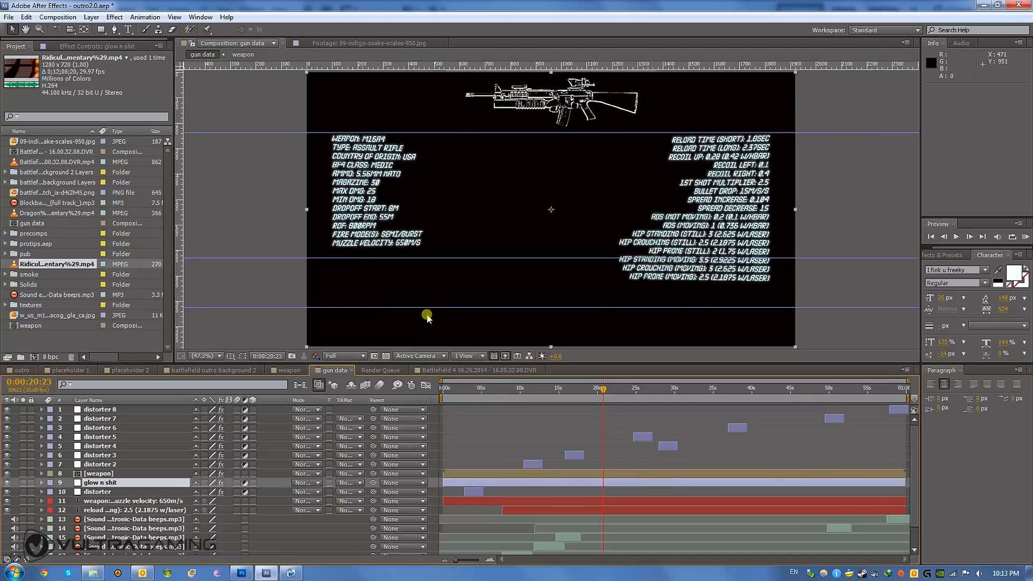
- Switch to Vegas Pro and look at the gun stats overlay in the finished video at about 00:12:35.14
click(291, 573)
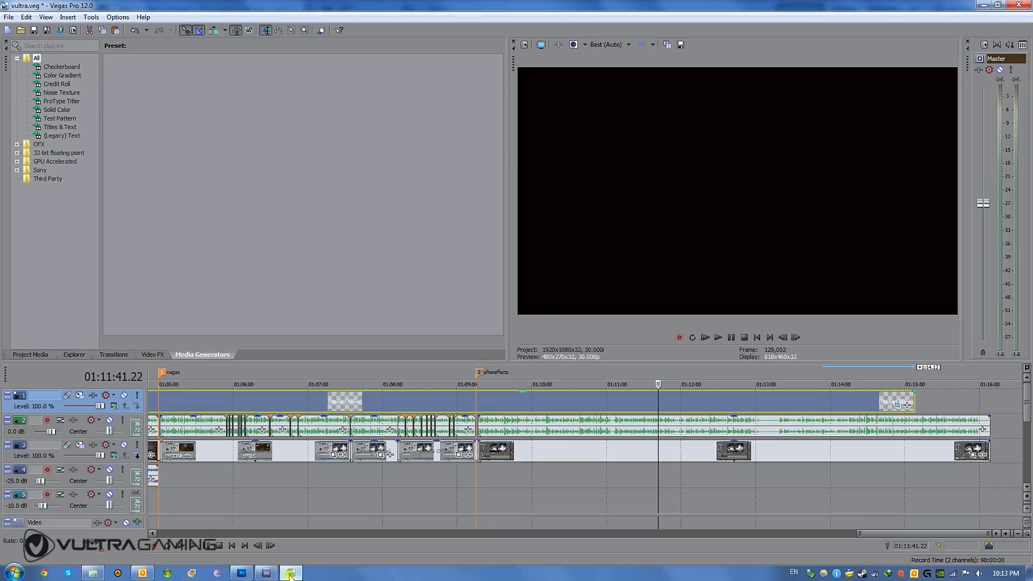
scroll(566, 458, down, 6)
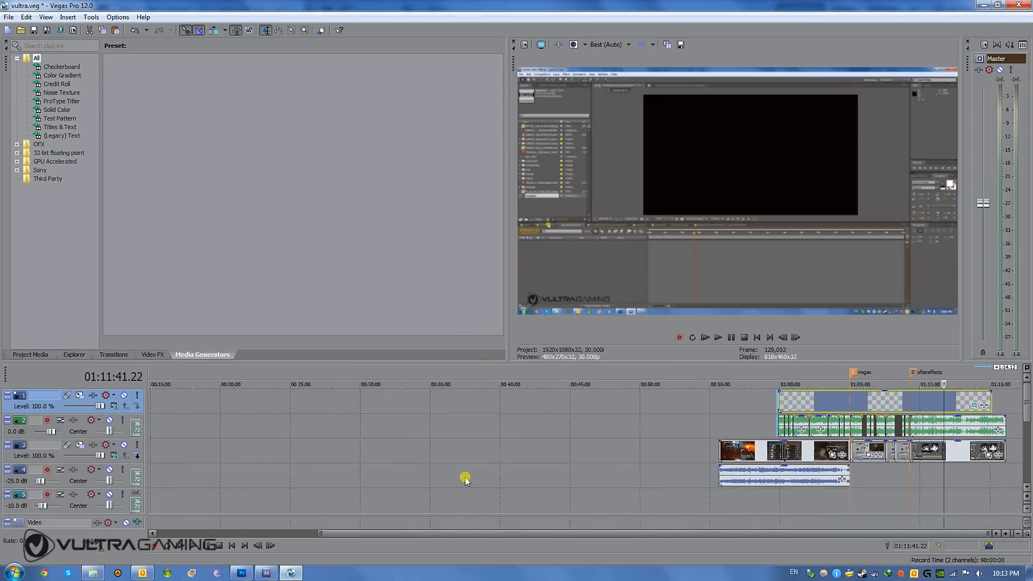
click(271, 428)
scroll(270, 428, up, 8)
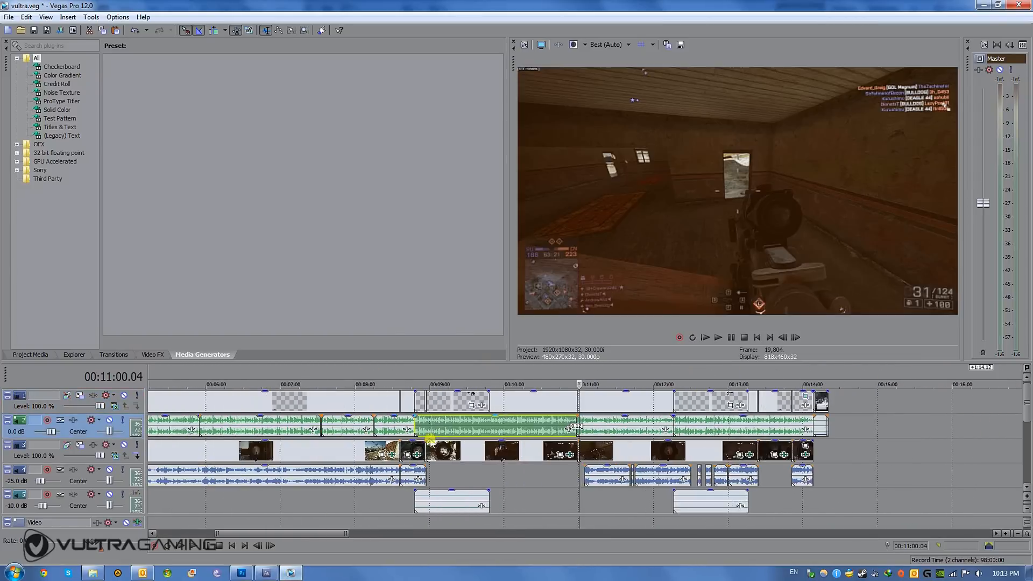
click(817, 424)
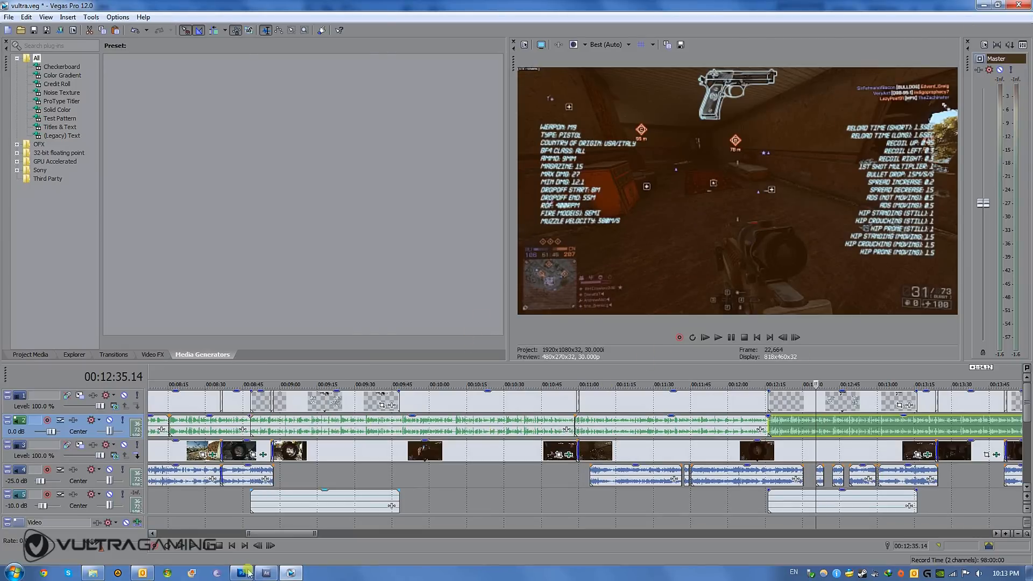
- Return to After Effects, preview the gun data composition from its start and at 0;00;20;15, and check its transparency grid on and off
click(266, 574)
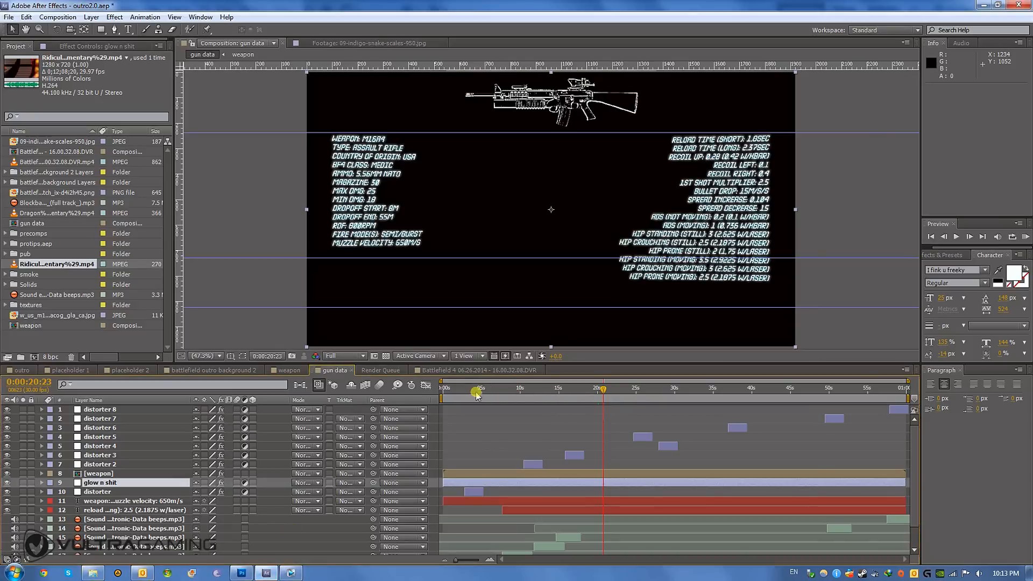
click(448, 390)
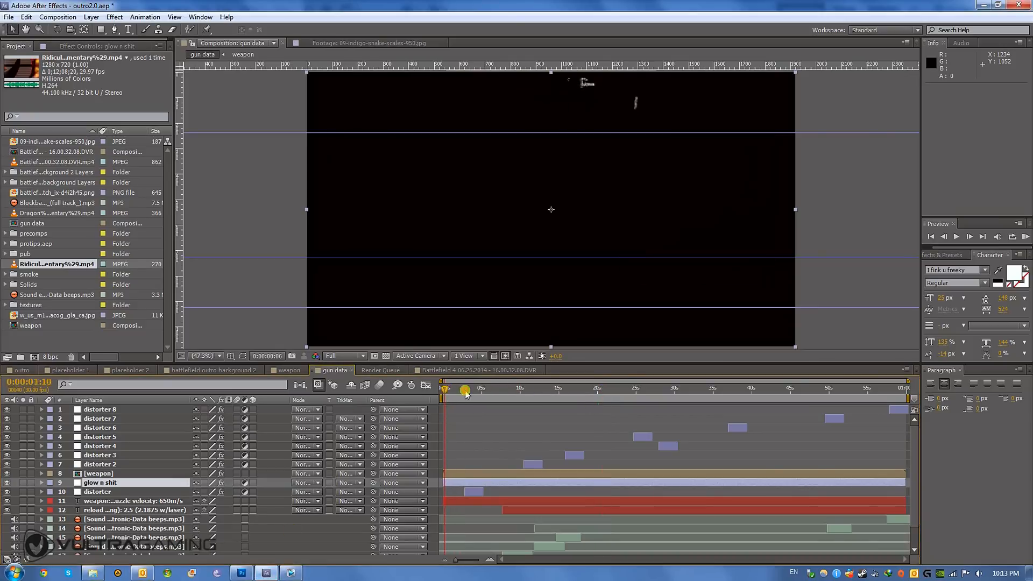
click(601, 386)
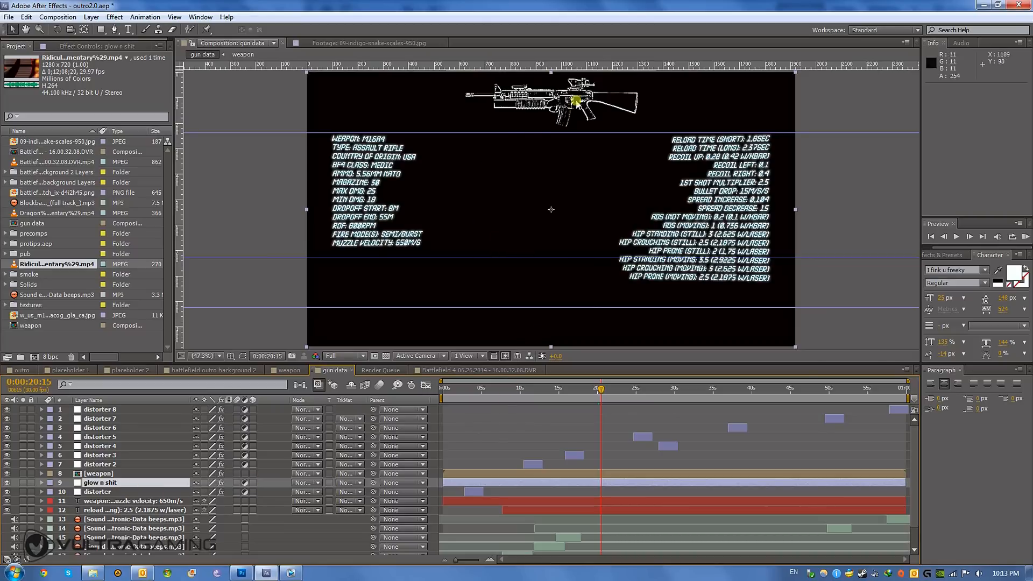
click(386, 356)
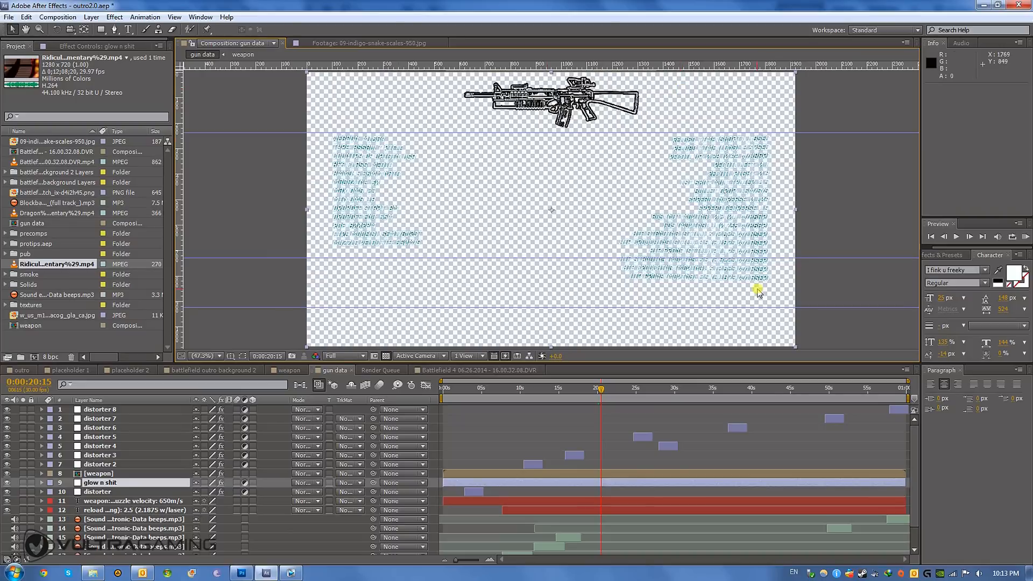
click(387, 356)
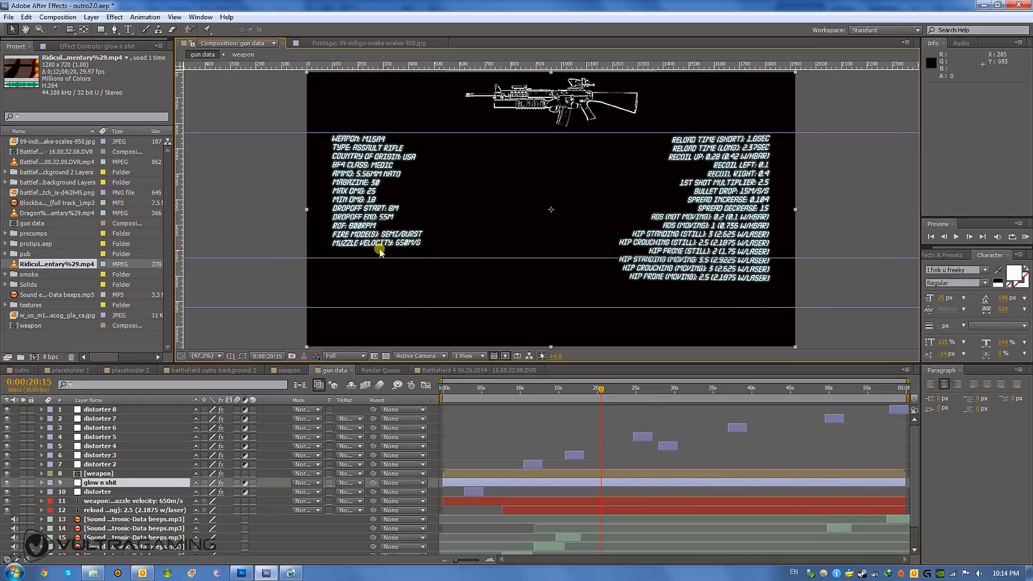
- Select the weapon stats text layer and the reload stats text layer in turn to see what each contains
click(101, 493)
click(104, 501)
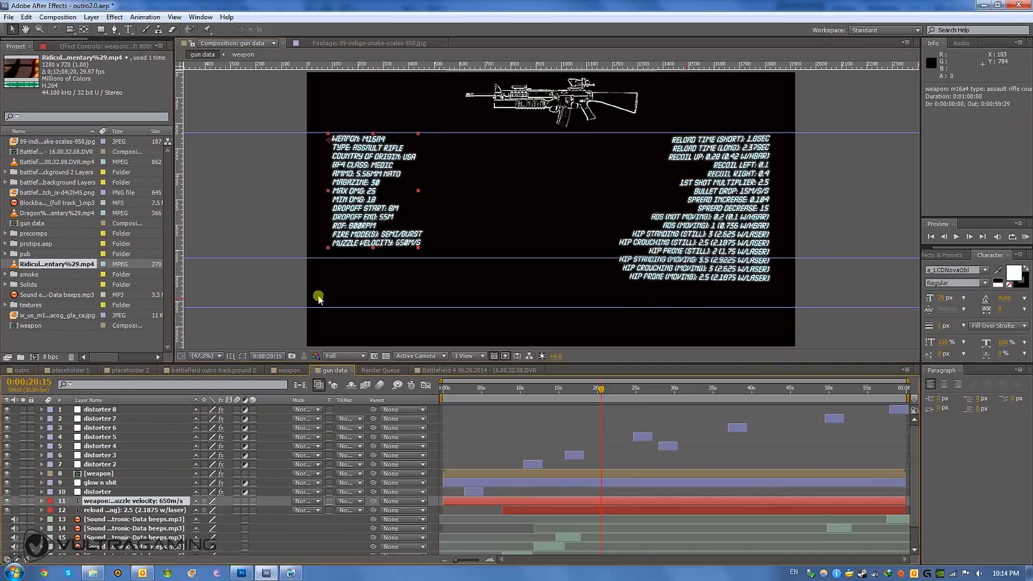
click(135, 510)
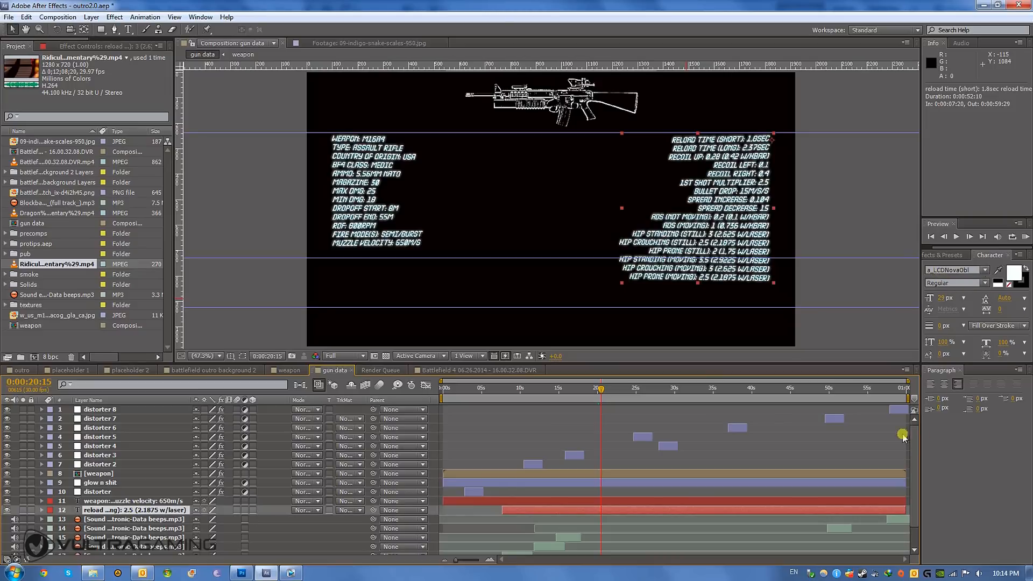
- Move to 0;00;00;13, reveal the keyframed properties of the weapon stats text layer and select its Character Offset
click(457, 391)
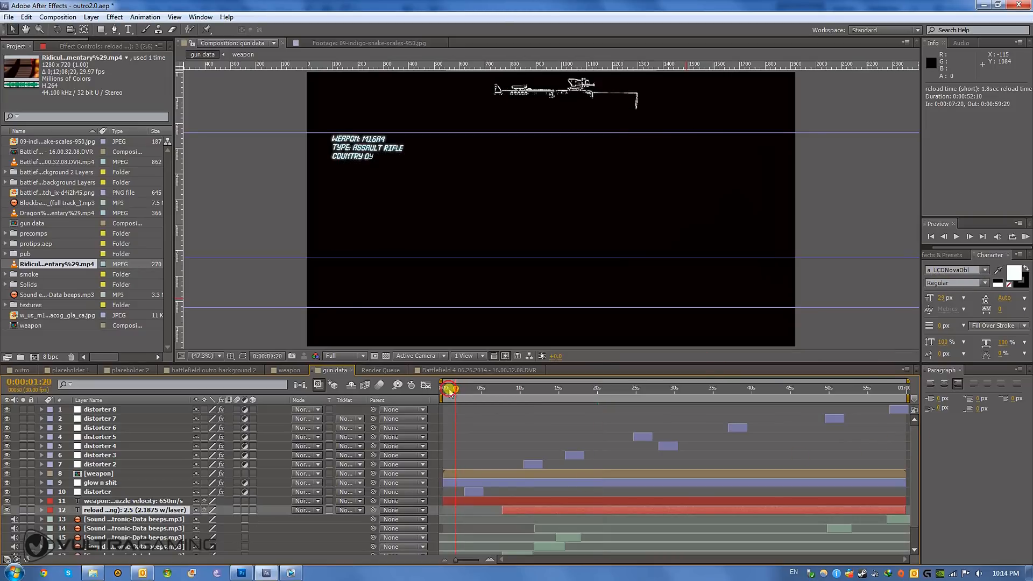
drag(450, 392, 447, 391)
click(448, 501)
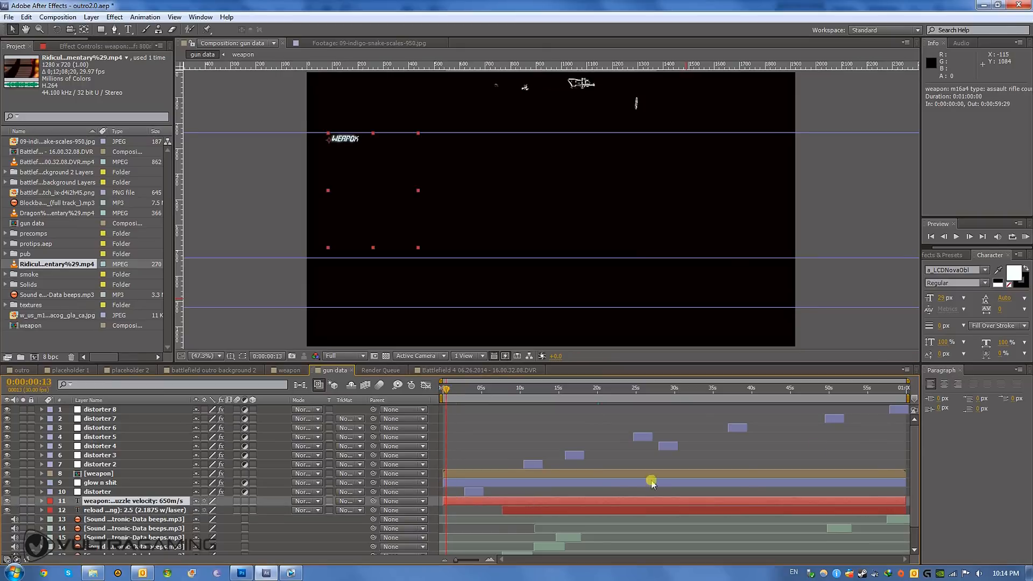
key(u)
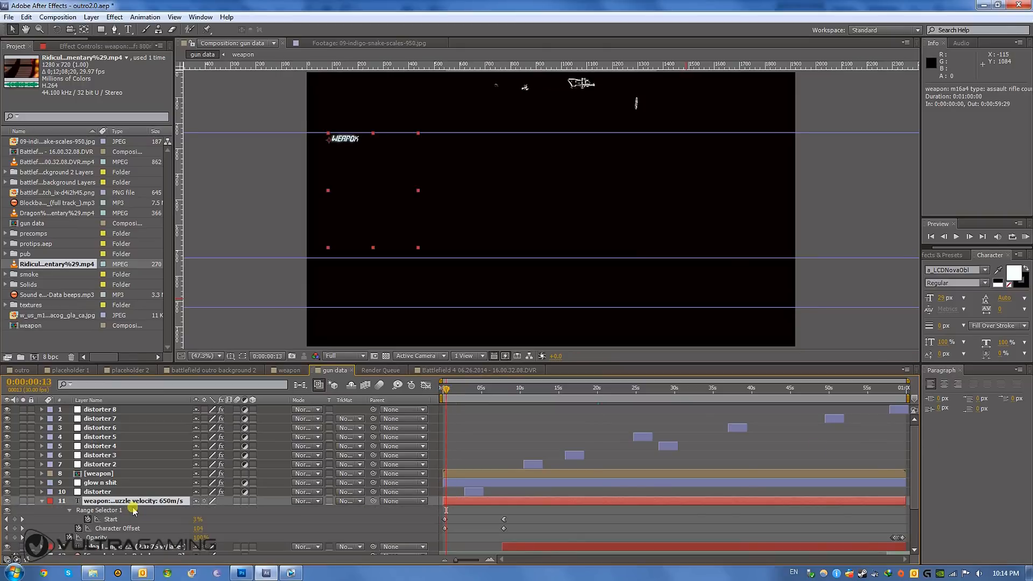
click(121, 530)
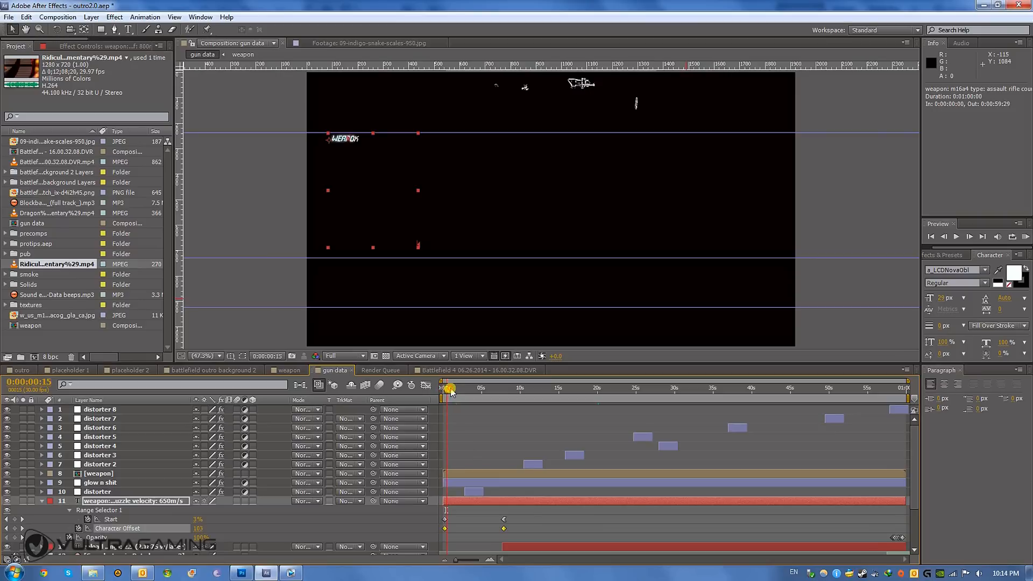
- Scrub to 0:00:05:13, RAM-preview the weapon stats animation, move to 0:00:21:06 and collapse the text layer's properties
drag(451, 391, 484, 399)
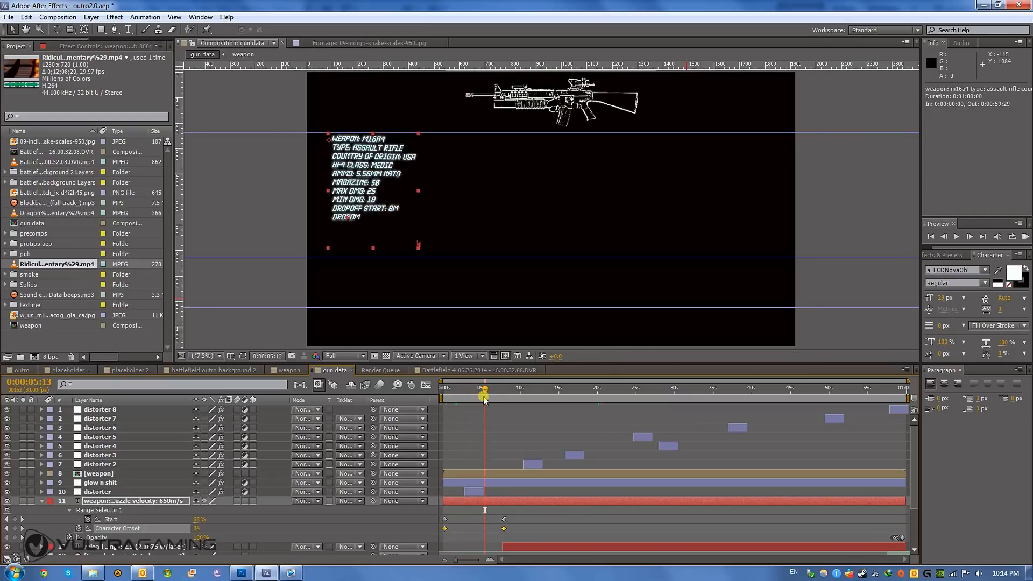
click(1024, 236)
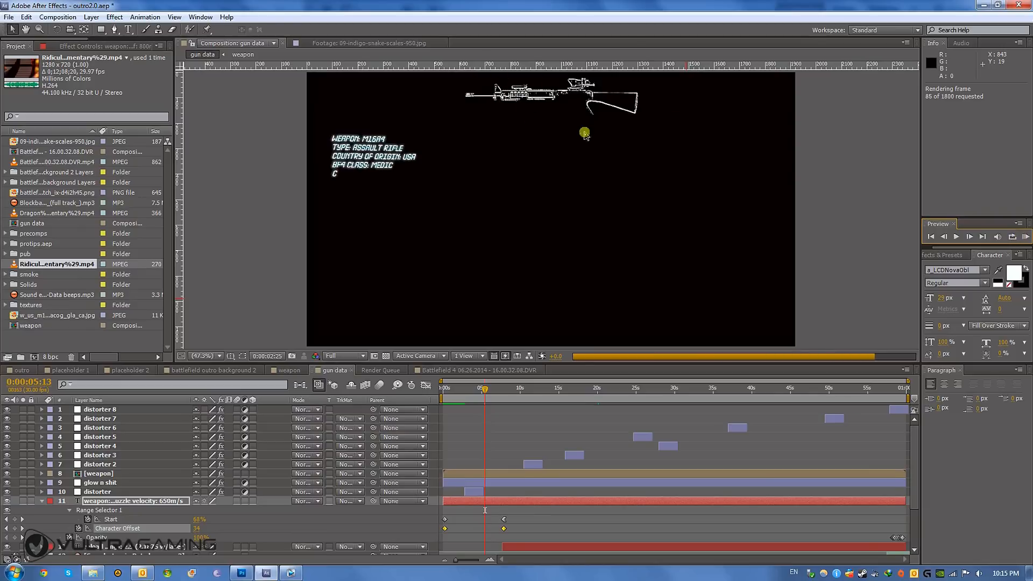
click(1025, 237)
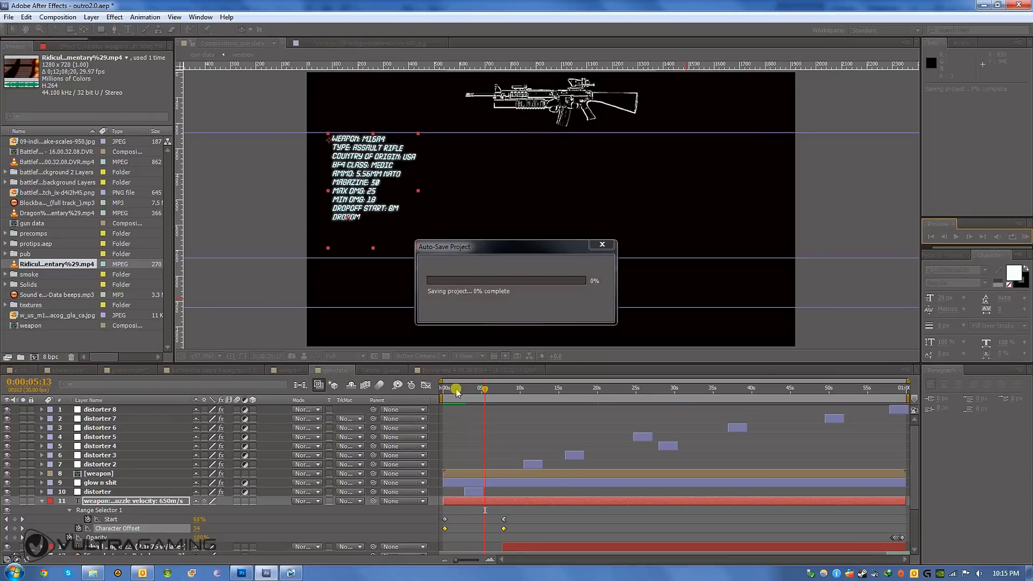
drag(456, 389, 607, 511)
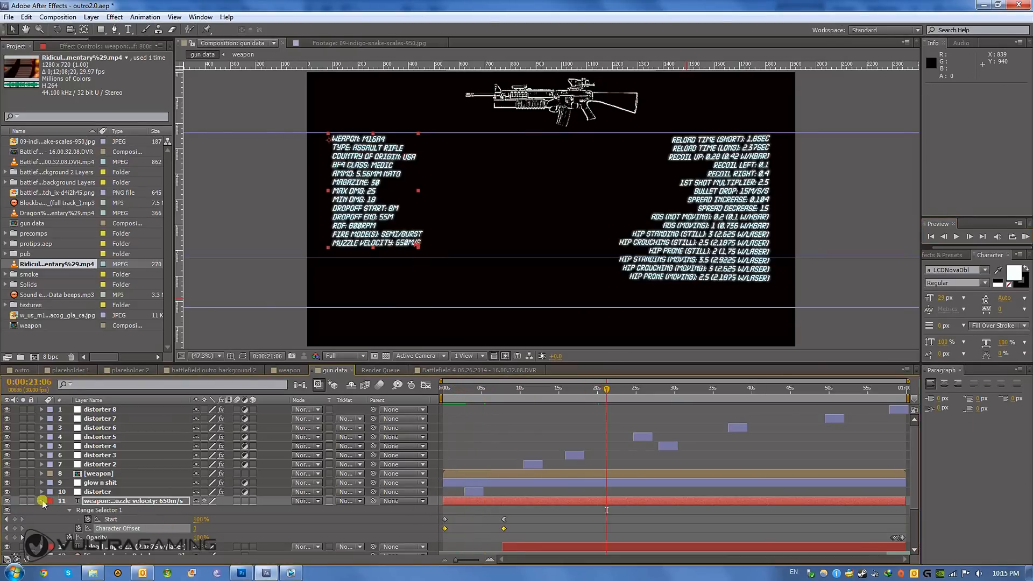
click(42, 501)
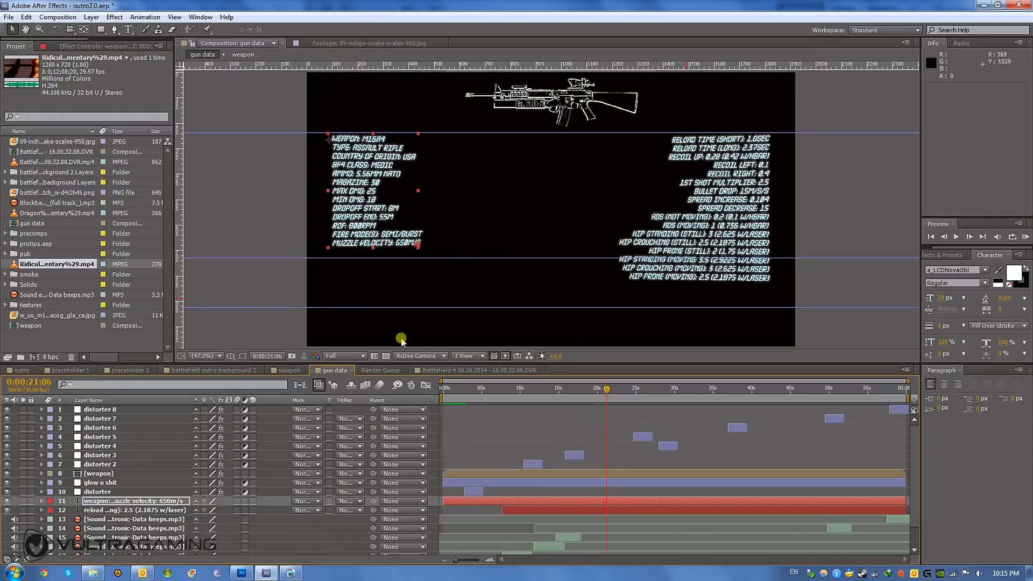
- Open the weapon composition and import m9_zoom001.jpg into the project from the Videos library in Windows Explorer
click(286, 371)
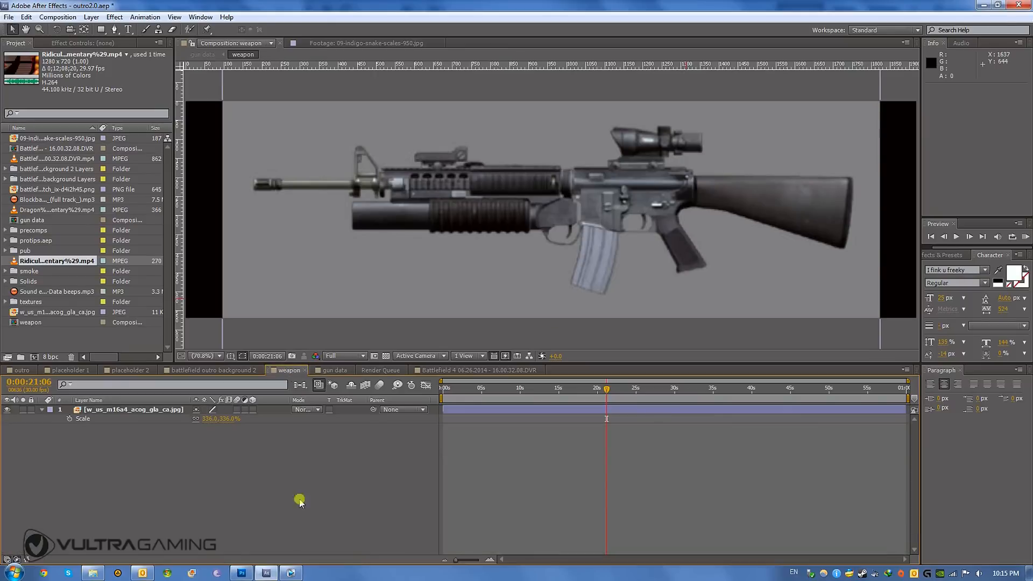
click(123, 415)
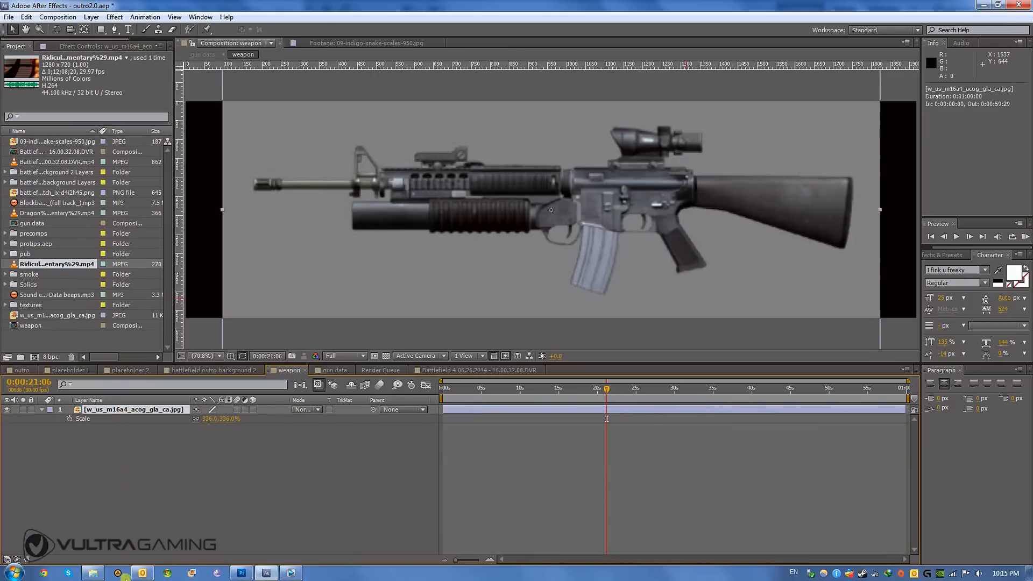
click(92, 573)
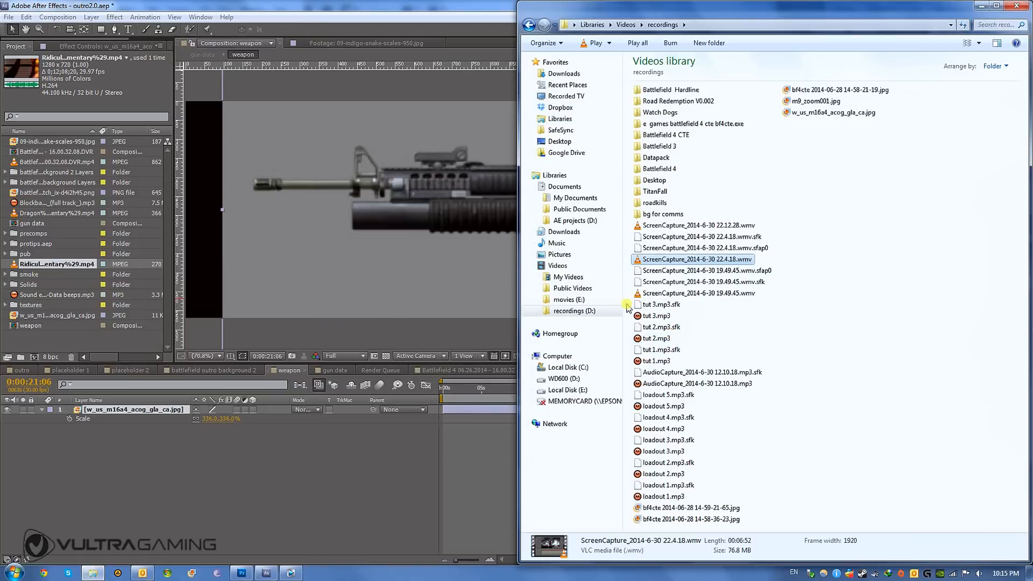
click(568, 266)
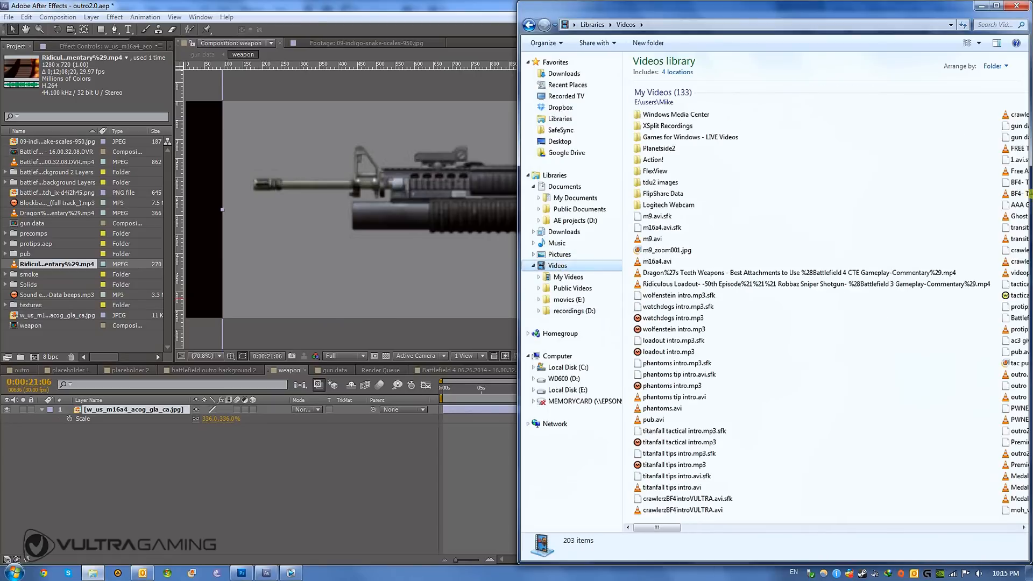
click(648, 239)
click(673, 249)
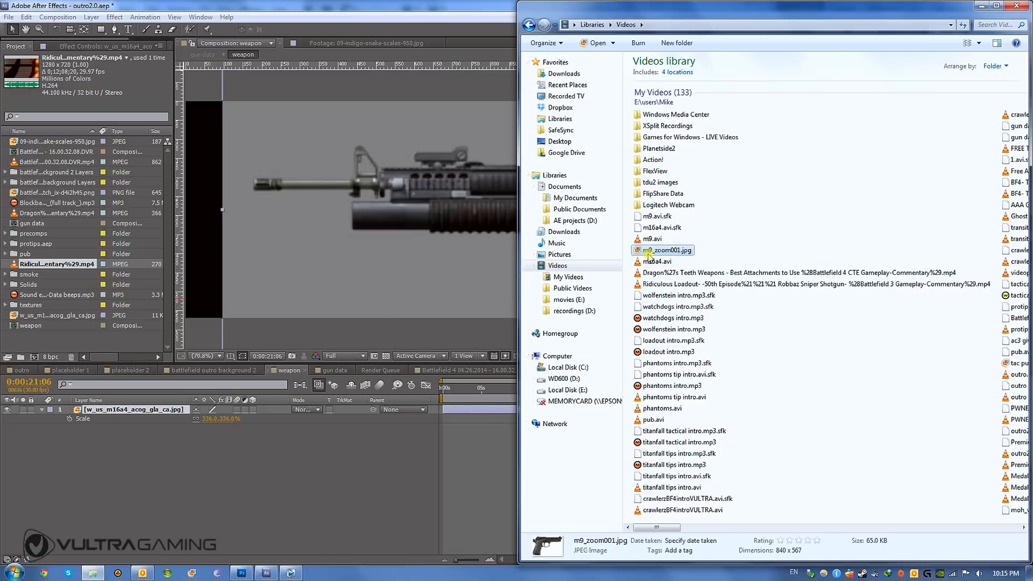
drag(649, 255, 326, 527)
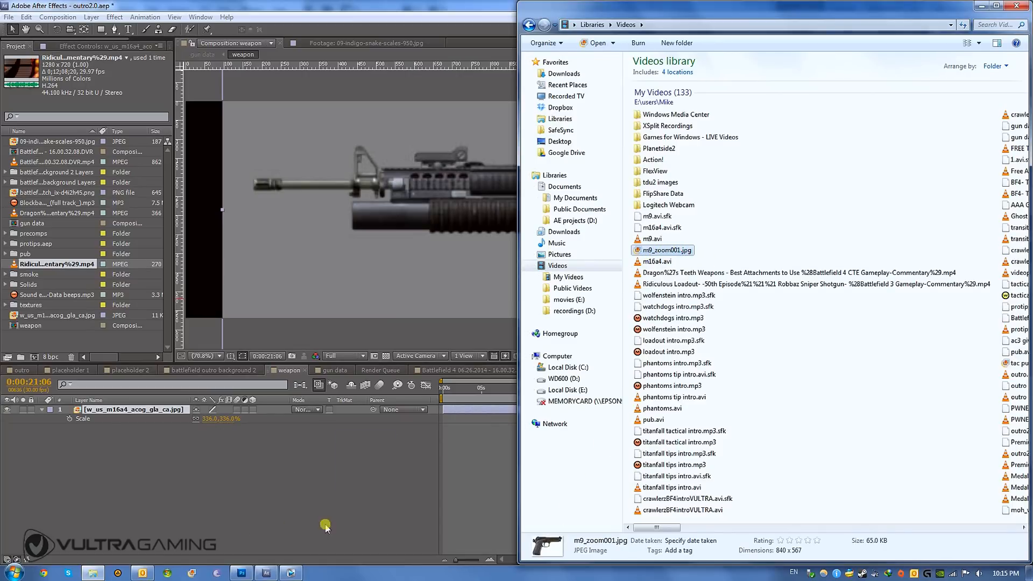
click(71, 413)
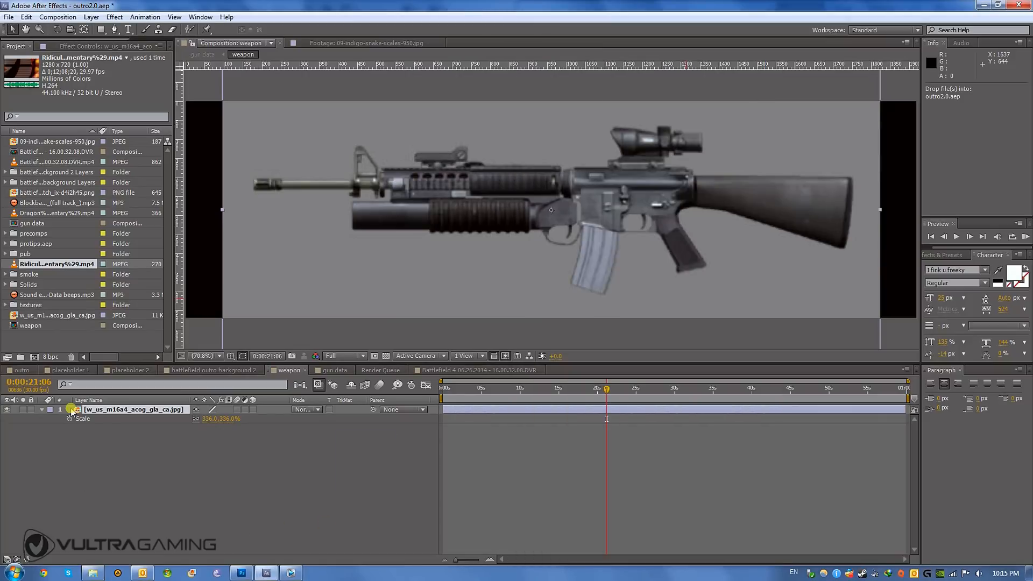
drag(51, 336, 51, 337)
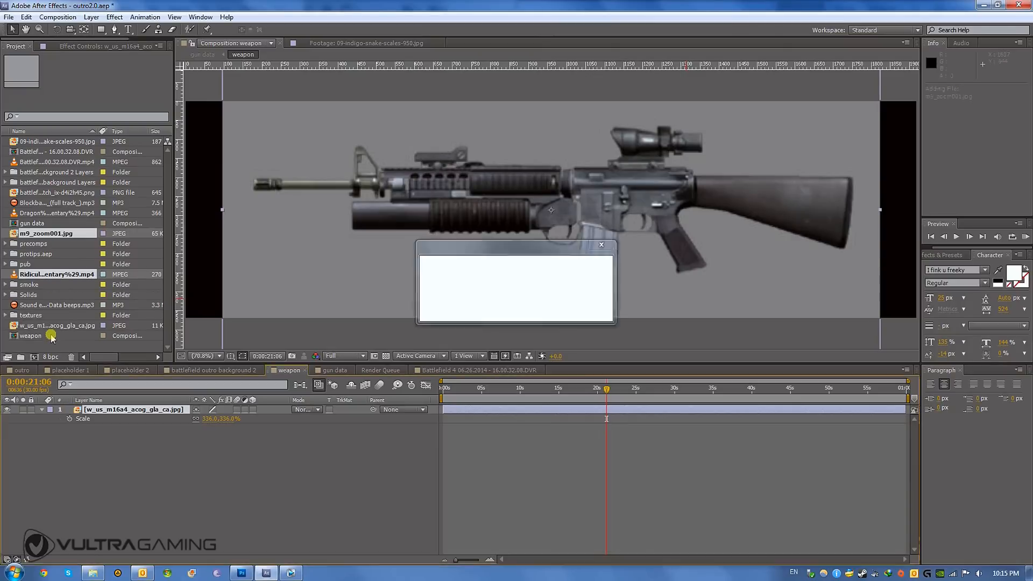
- Add m9_zoom001.jpg above the rifle image in the weapon composition and hide the rifle layer
click(34, 242)
drag(43, 233, 125, 410)
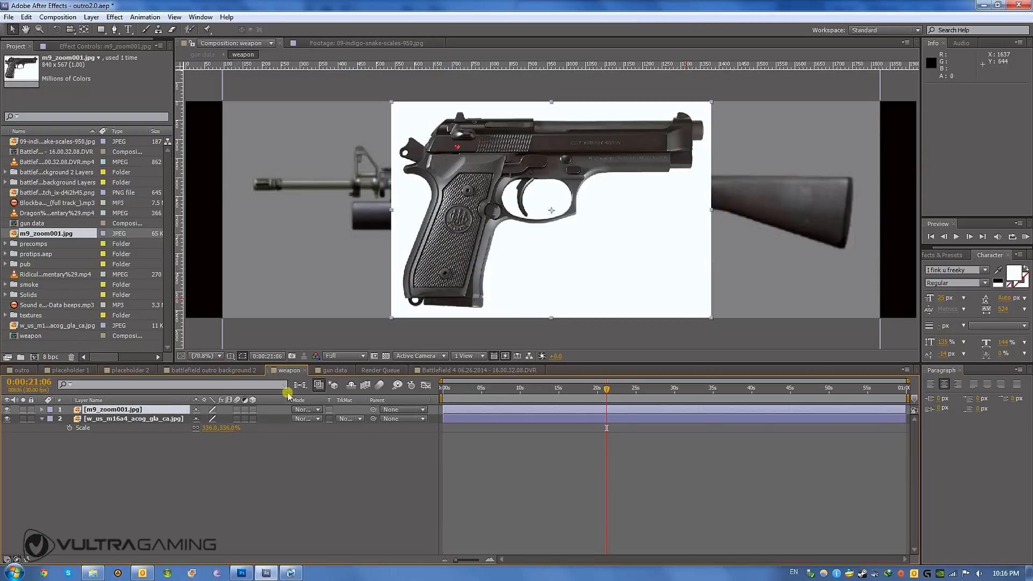
click(8, 419)
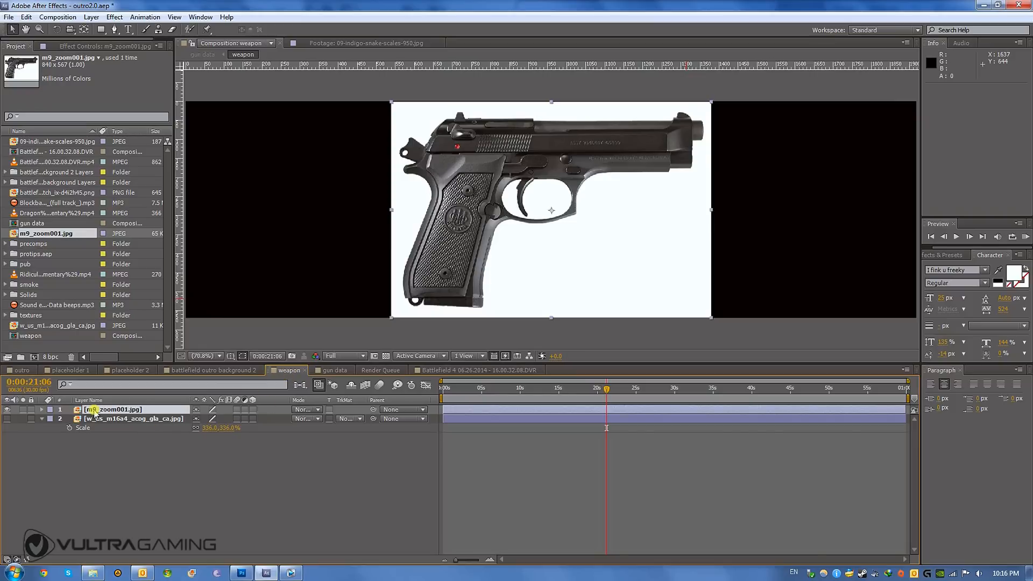
- Compare the gun data and weapon compositions to check how the new pistol image appears in the overlay
click(334, 371)
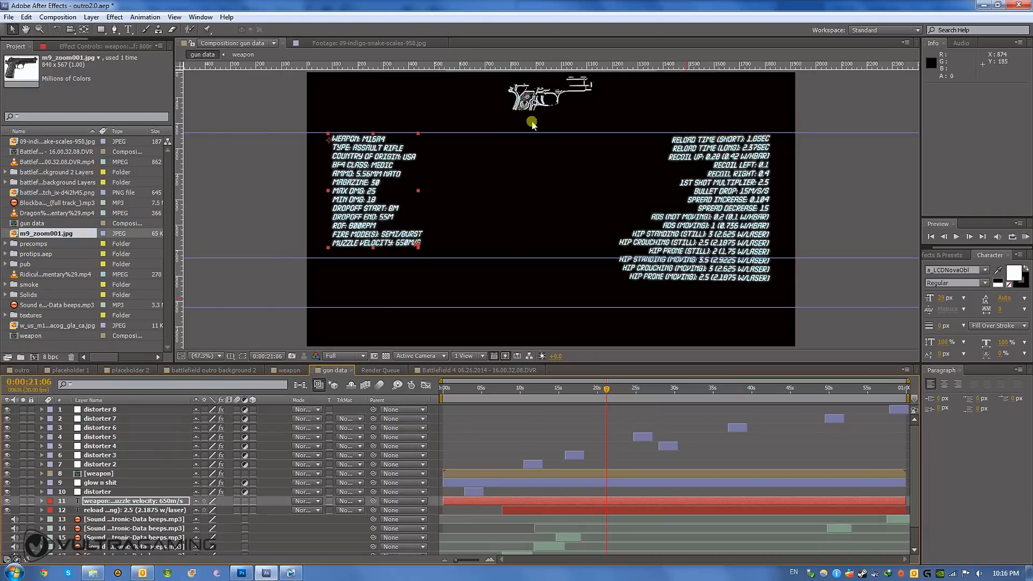
click(289, 371)
click(114, 411)
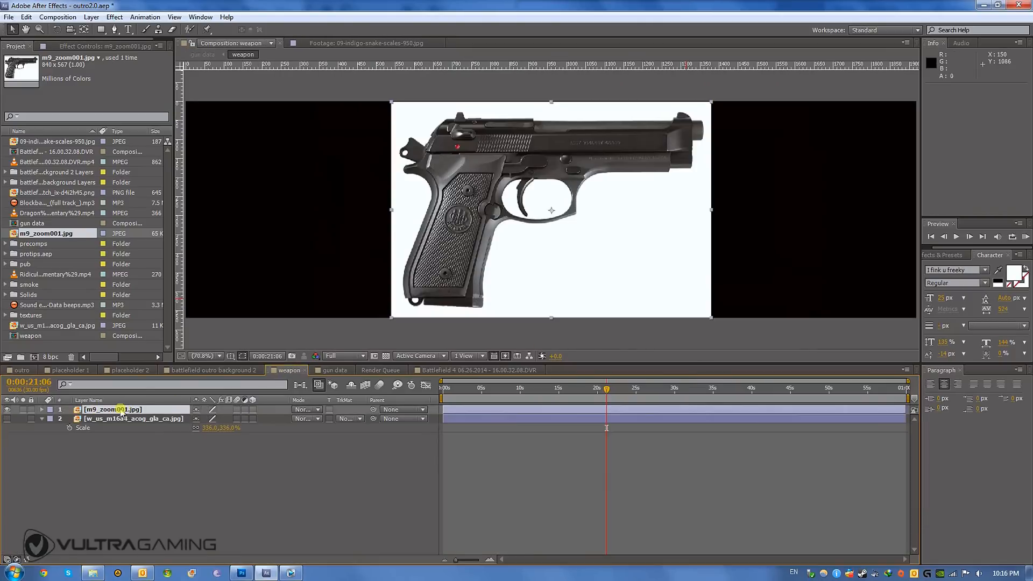
click(325, 370)
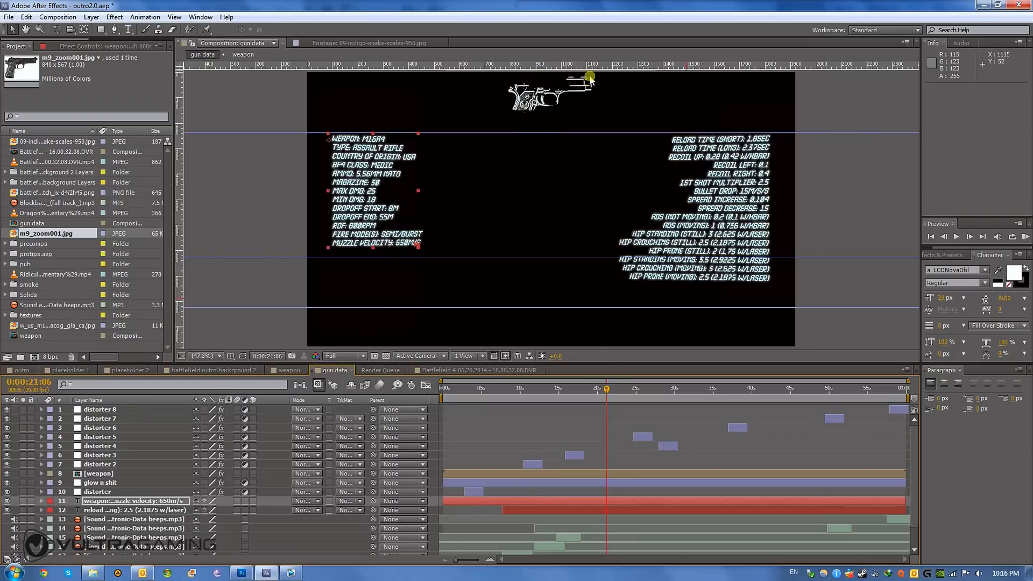
- Show the effects of the weapon layer in the gun data composition and turn off its Stroke effect
click(91, 474)
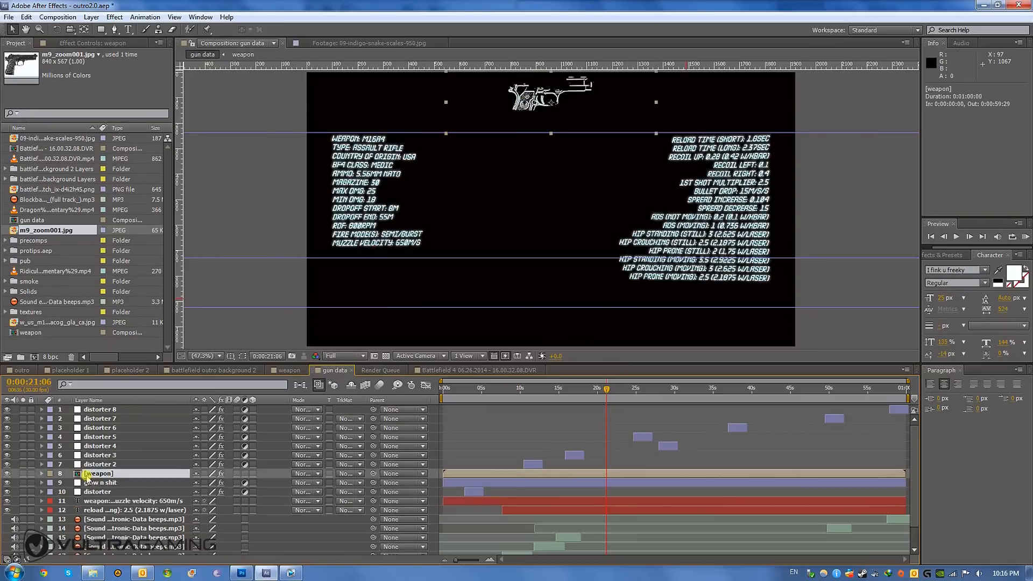
click(79, 42)
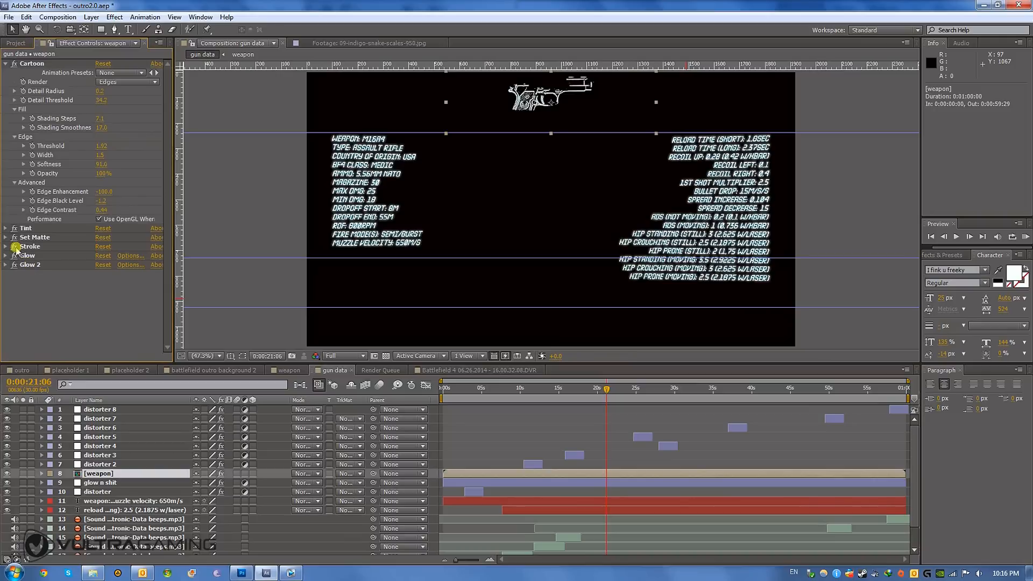
click(15, 246)
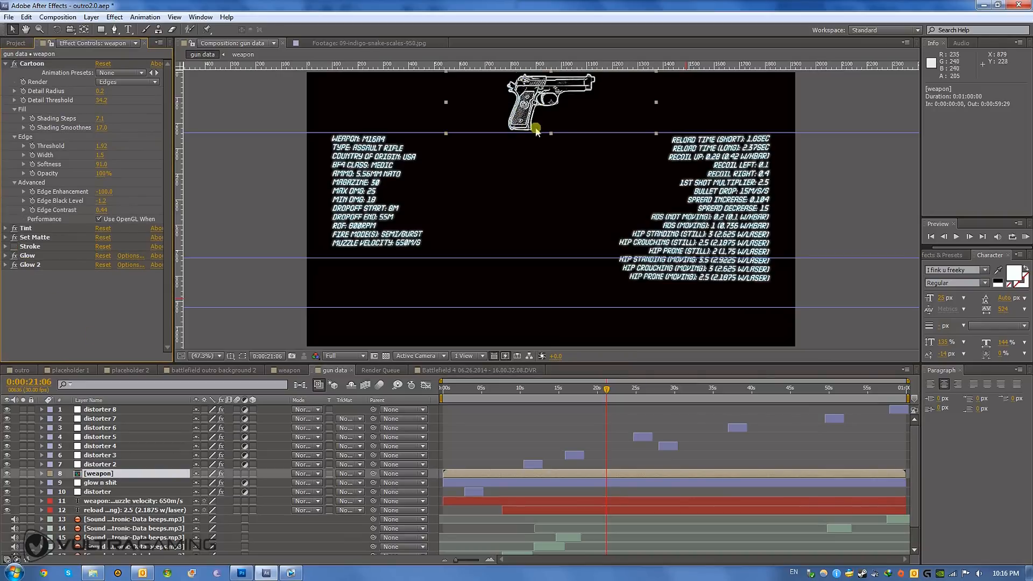
- Reveal the weapon layer's masks, show their outlines and delete all the old rifle masks
key(m)
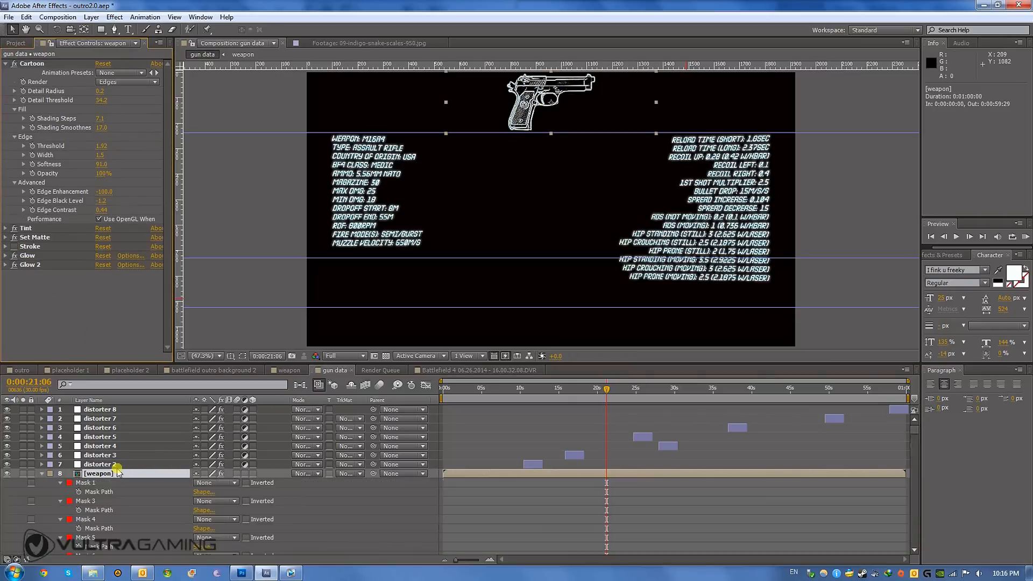
click(93, 484)
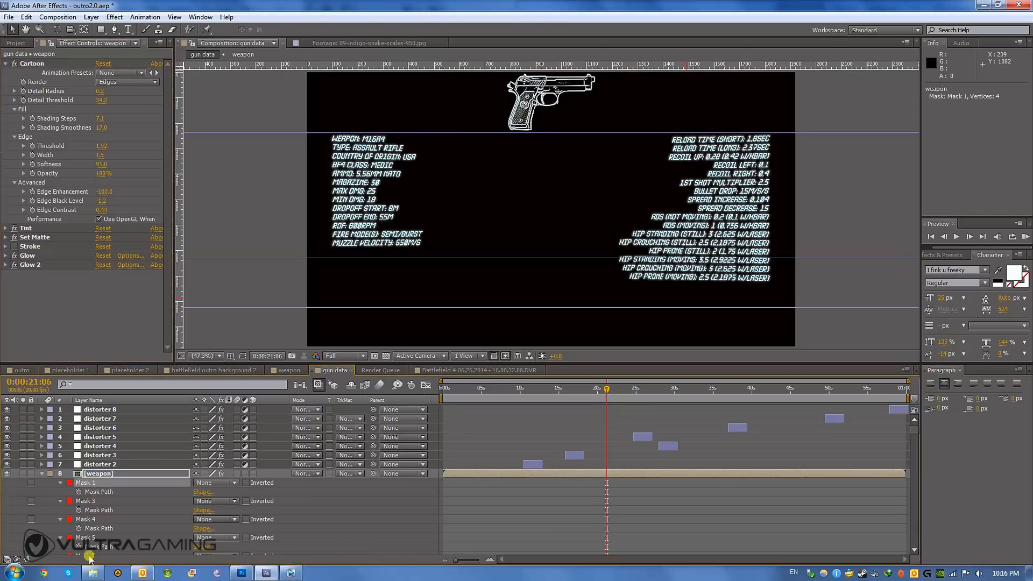
click(242, 356)
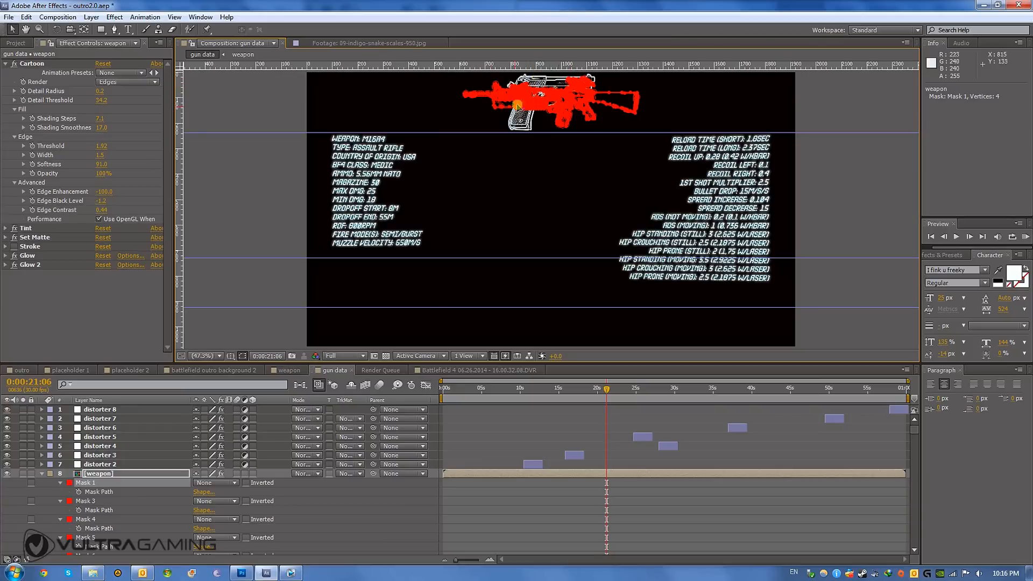
key(ctrl+a)
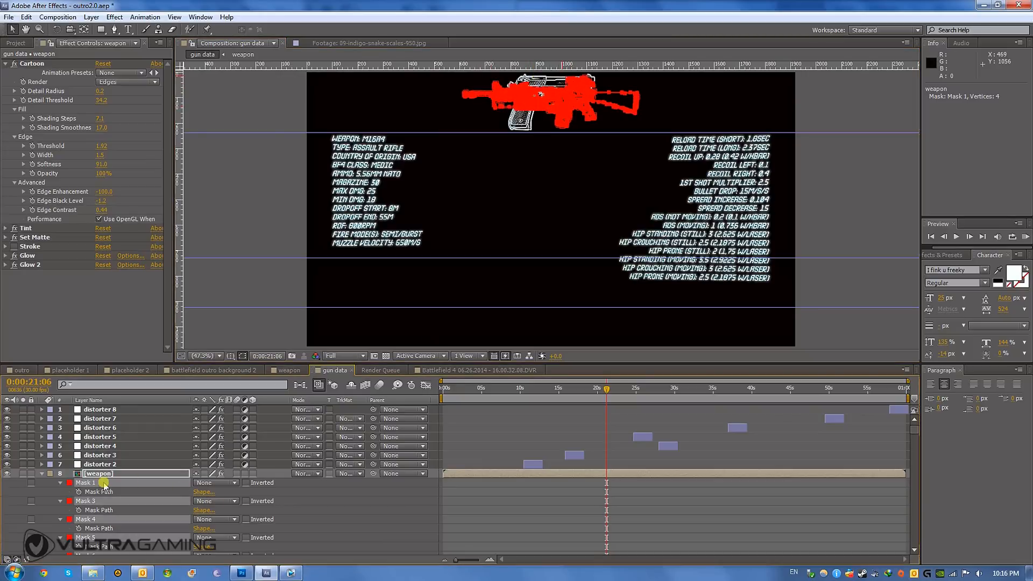
key(Delete)
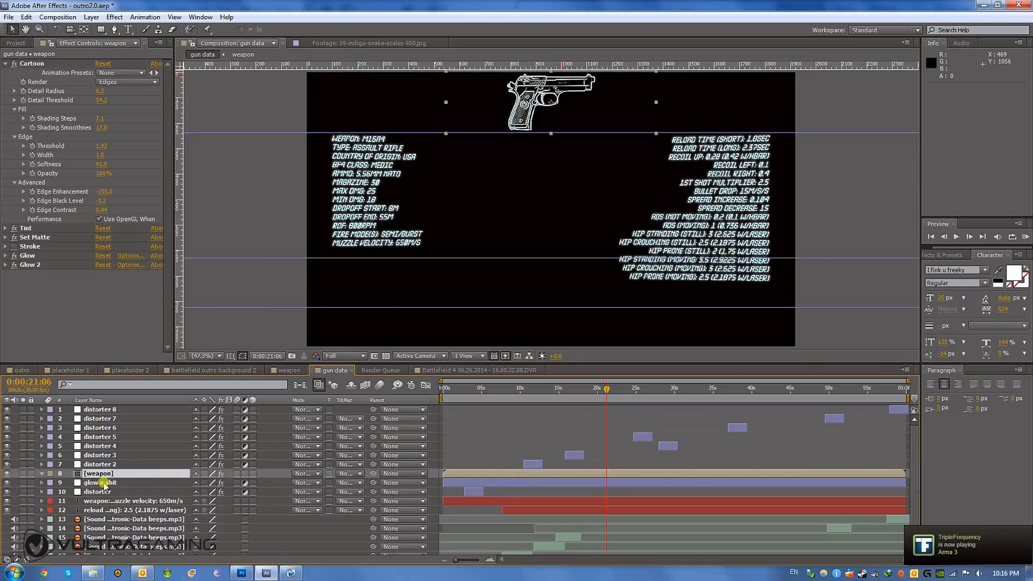
- Auto-trace the weapon layer's current frame using the inverted Luminance channel, with Stroke re-enabled and the mask outlines hidden
click(57, 17)
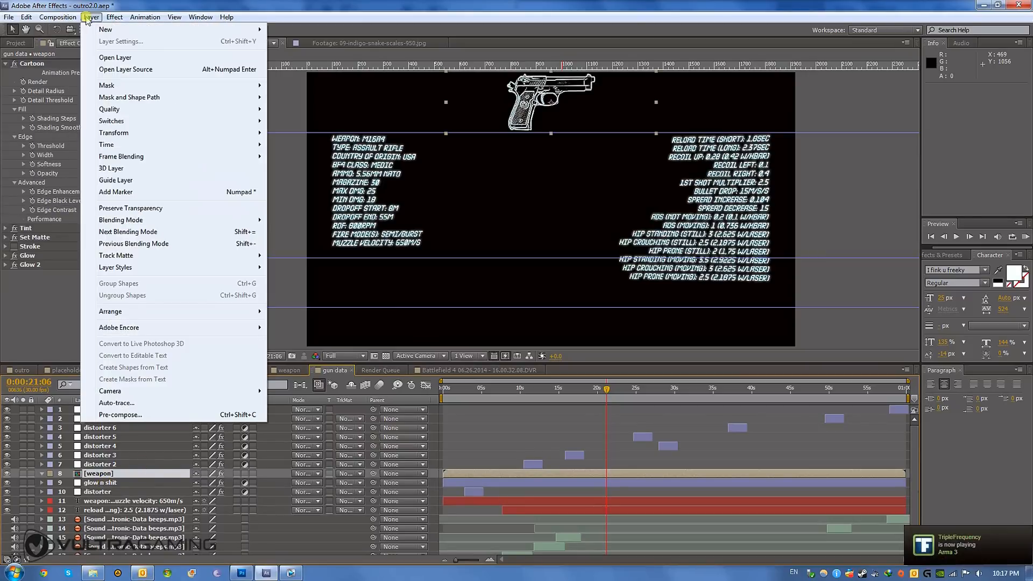
click(134, 404)
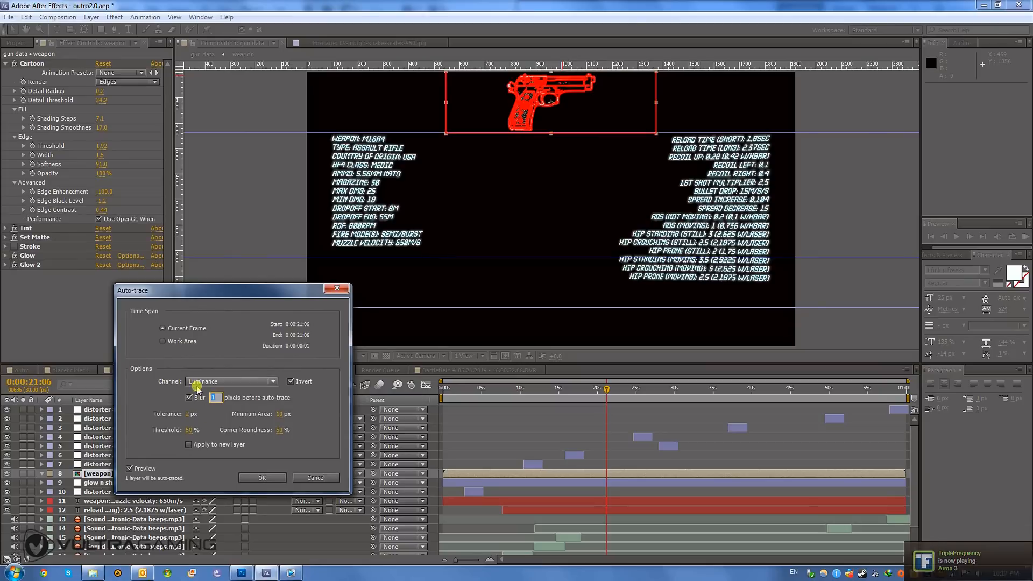
click(275, 478)
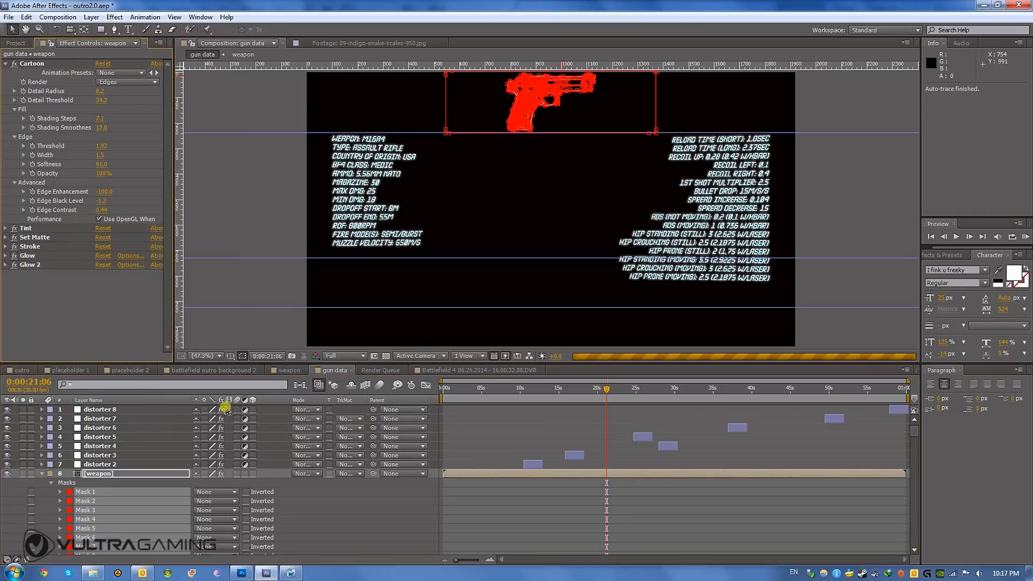
click(243, 356)
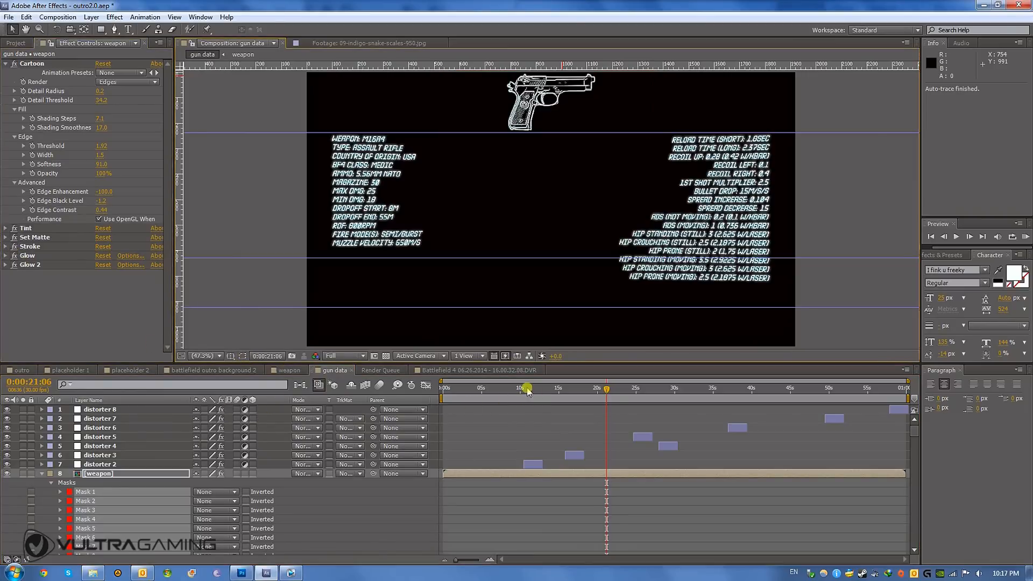
- Reveal the weapon layer's Stroke keyframes, select the first End keyframe and scrub from 0:00:01:29 to 0:00:07:03 to check the outline animation
mouse_move(462, 389)
mouse_down()
mouse_move(443, 390)
mouse_move(490, 390)
mouse_move(444, 391)
mouse_move(487, 393)
mouse_move(455, 396)
mouse_up()
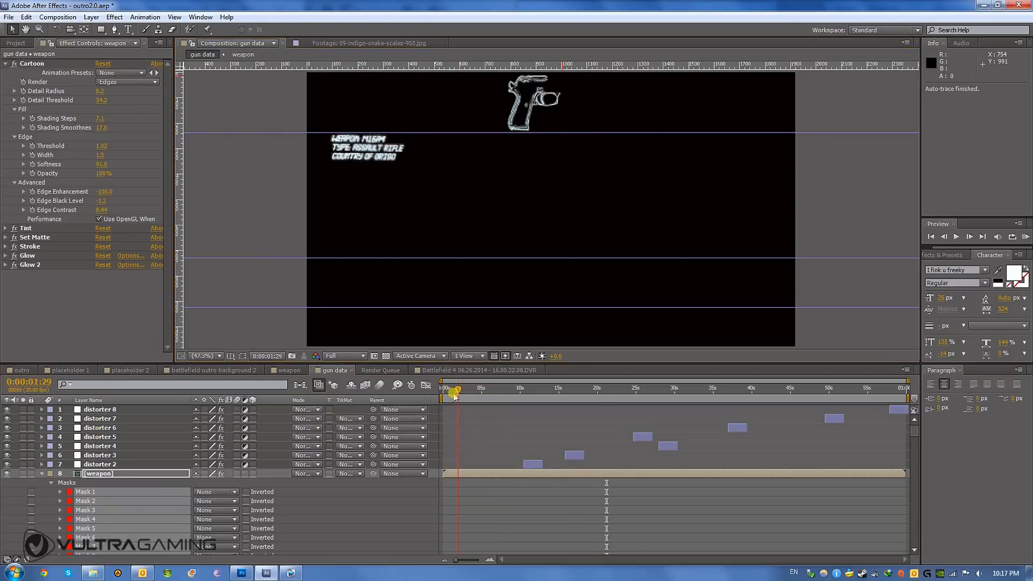
click(106, 473)
key(u)
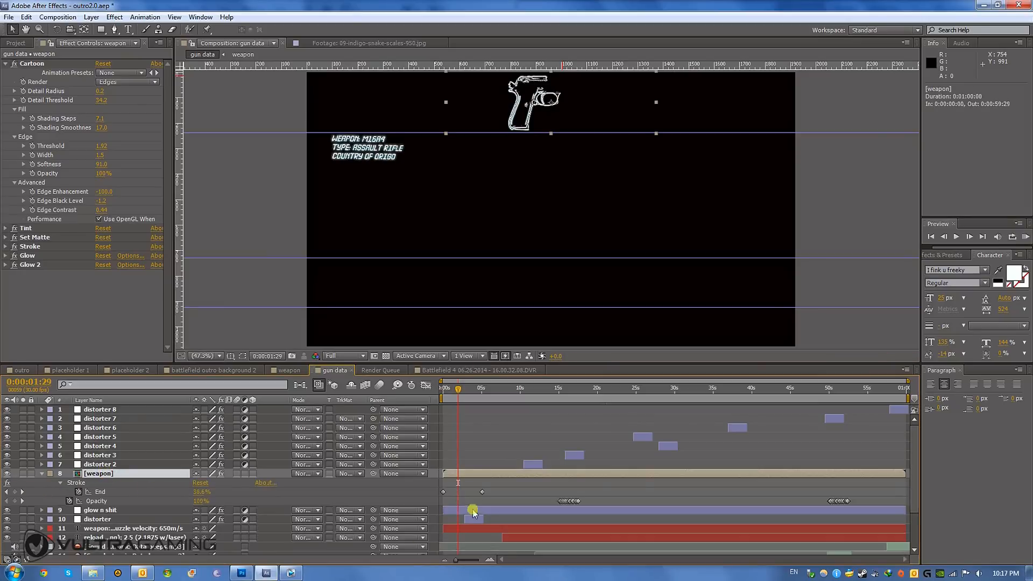
click(483, 492)
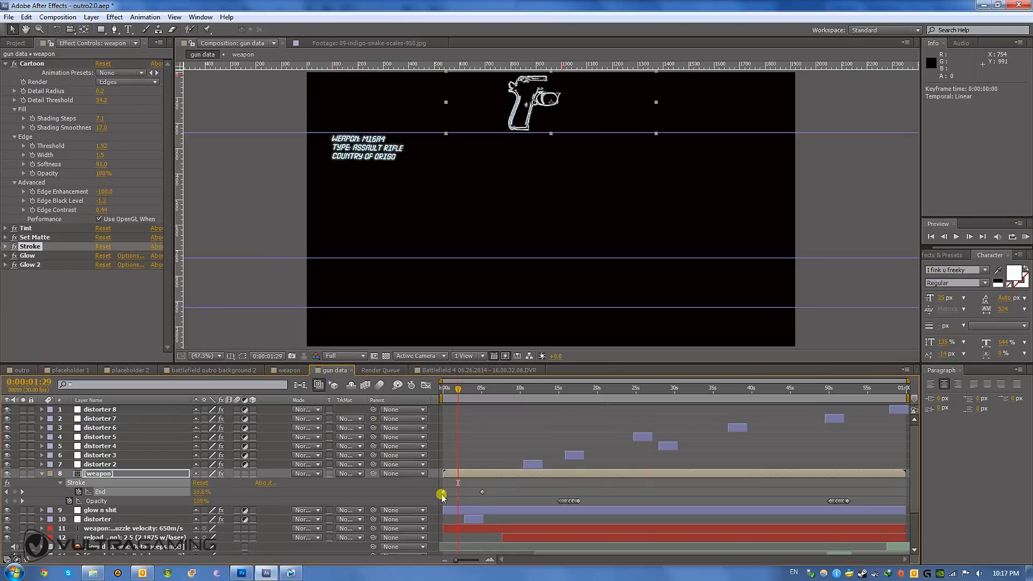
mouse_move(448, 390)
mouse_down()
mouse_move(485, 404)
mouse_move(427, 401)
mouse_move(498, 404)
mouse_up()
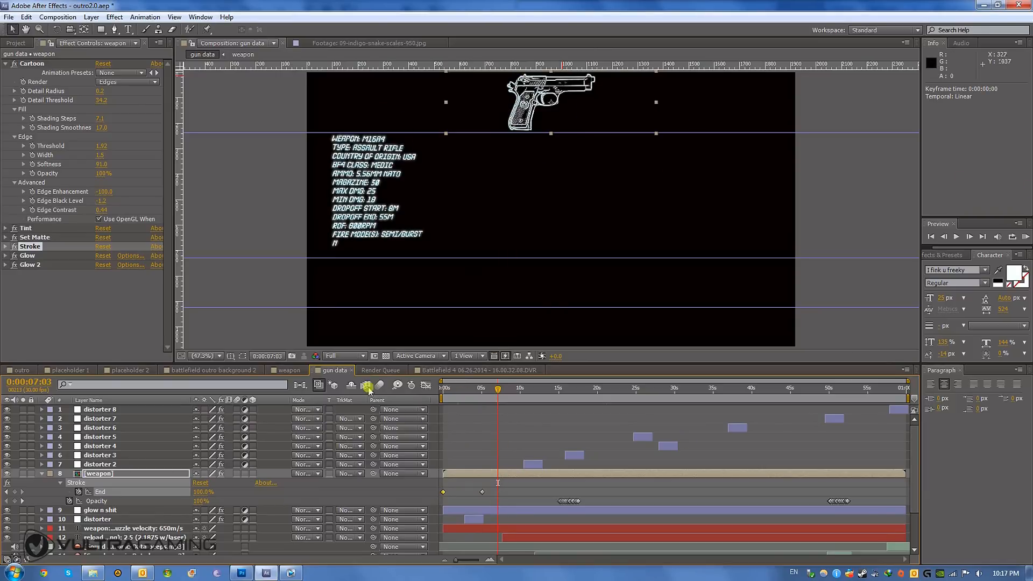
- Add the gun data composition to the render queue
click(58, 17)
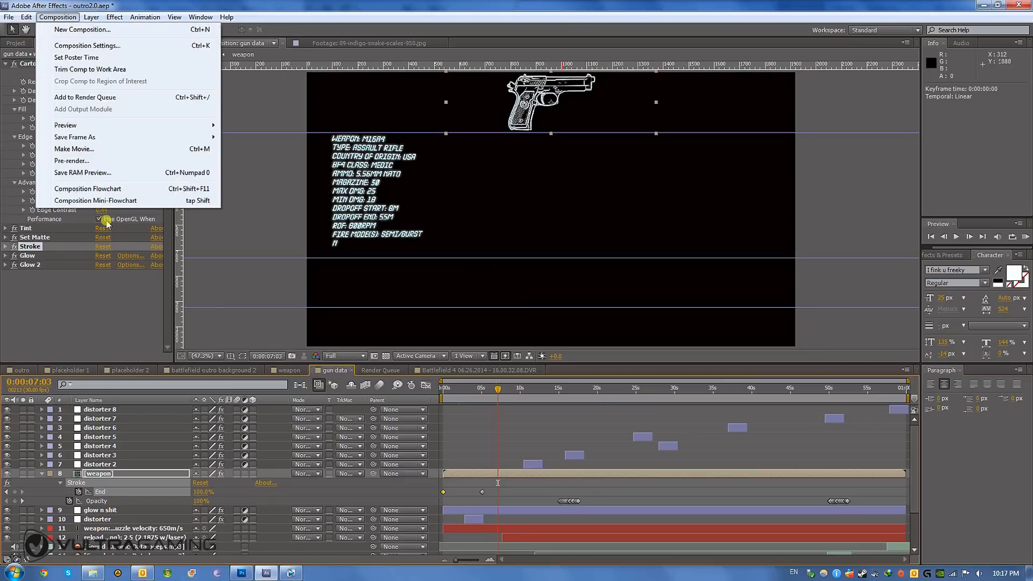
click(85, 98)
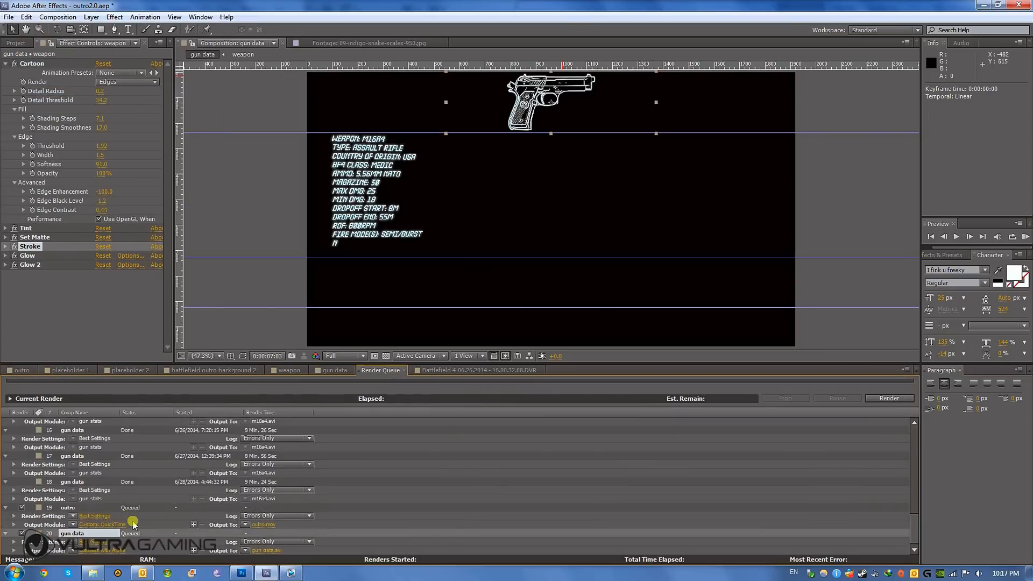
- Review the output module settings and available output presets of the queued gun data render without changing them
click(99, 554)
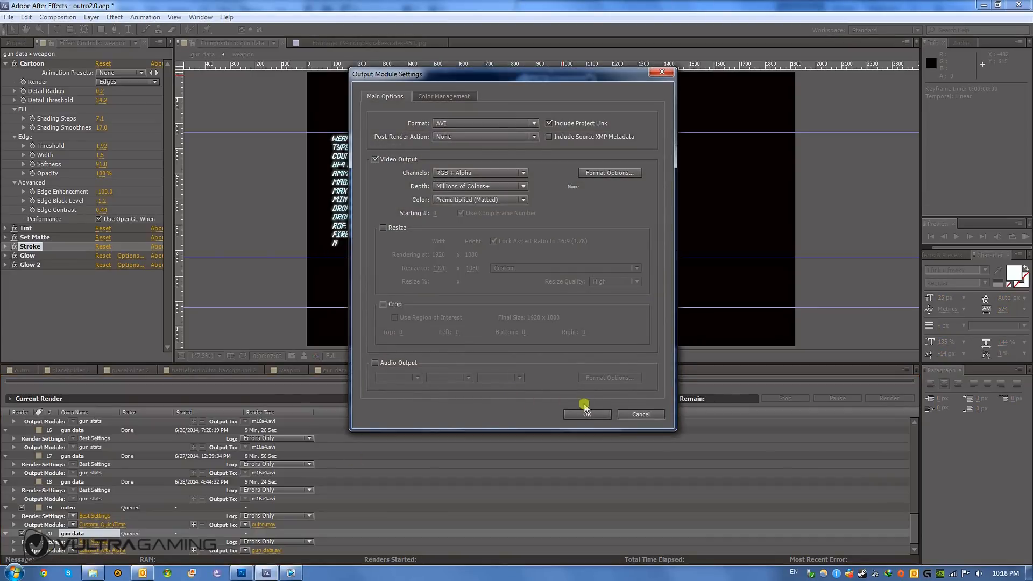
click(626, 415)
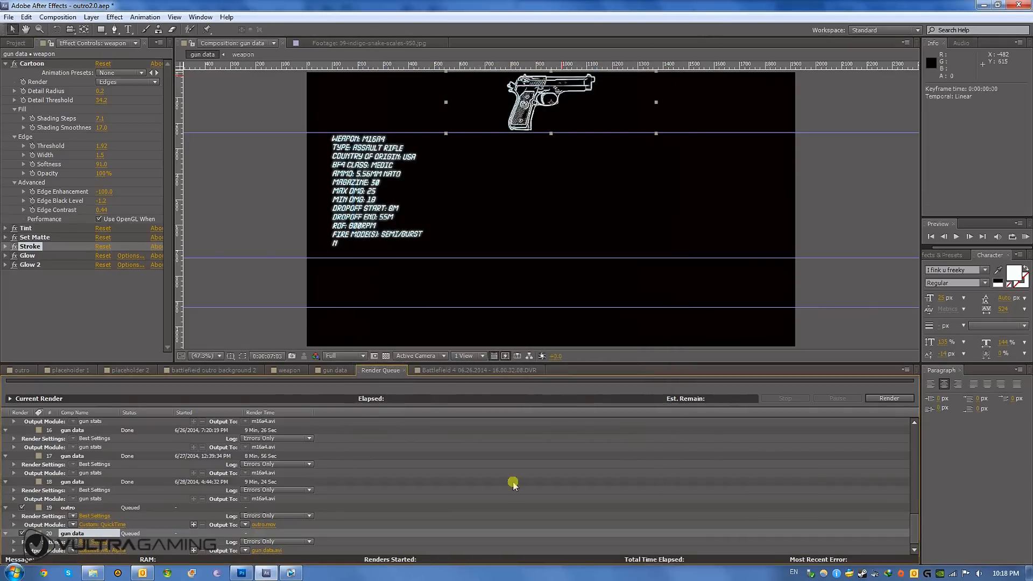
click(73, 552)
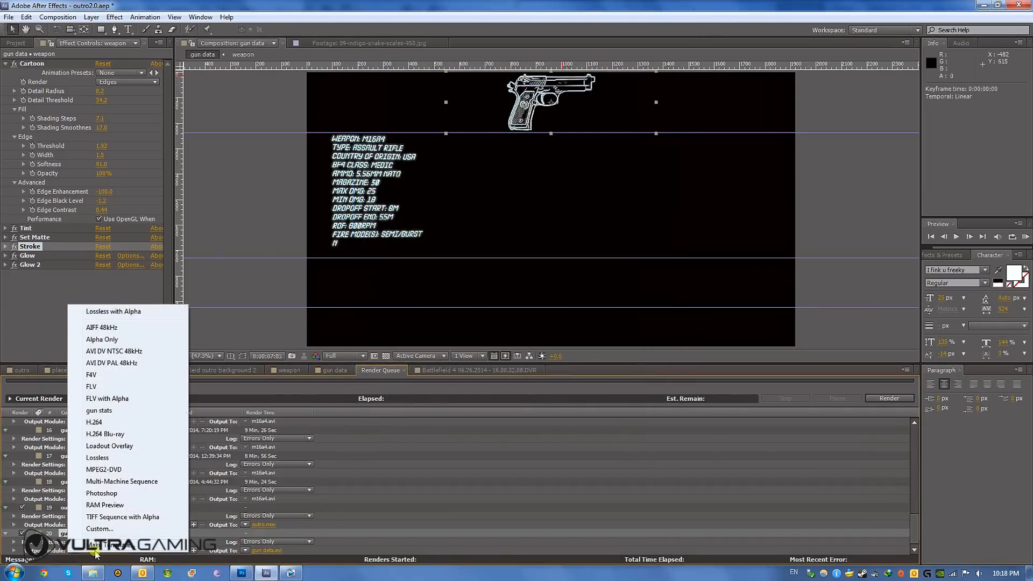
click(200, 534)
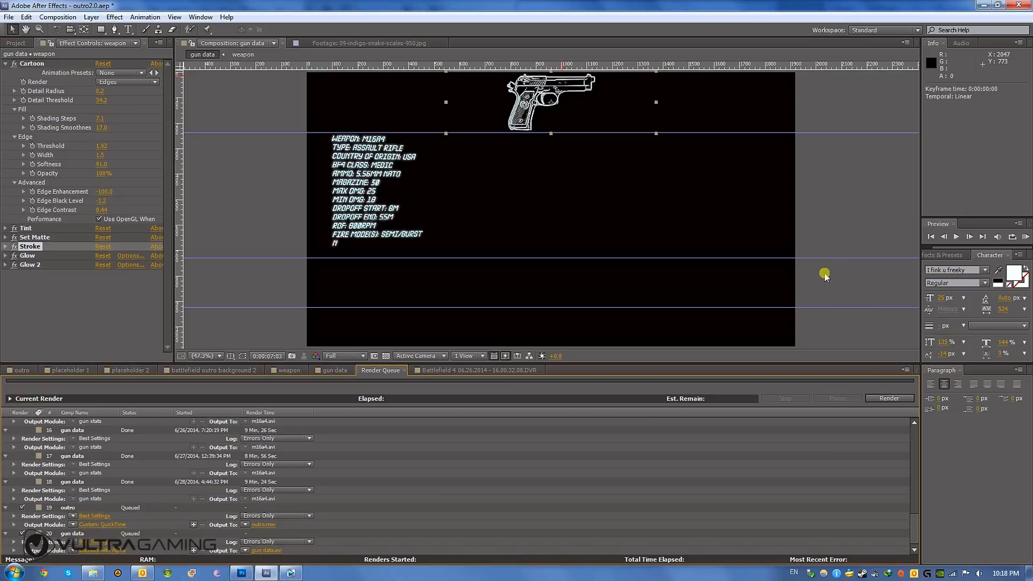
- Switch to Vegas Pro and scrub the timeline from about 00:12:19 through the section with the gun data overlay
click(290, 573)
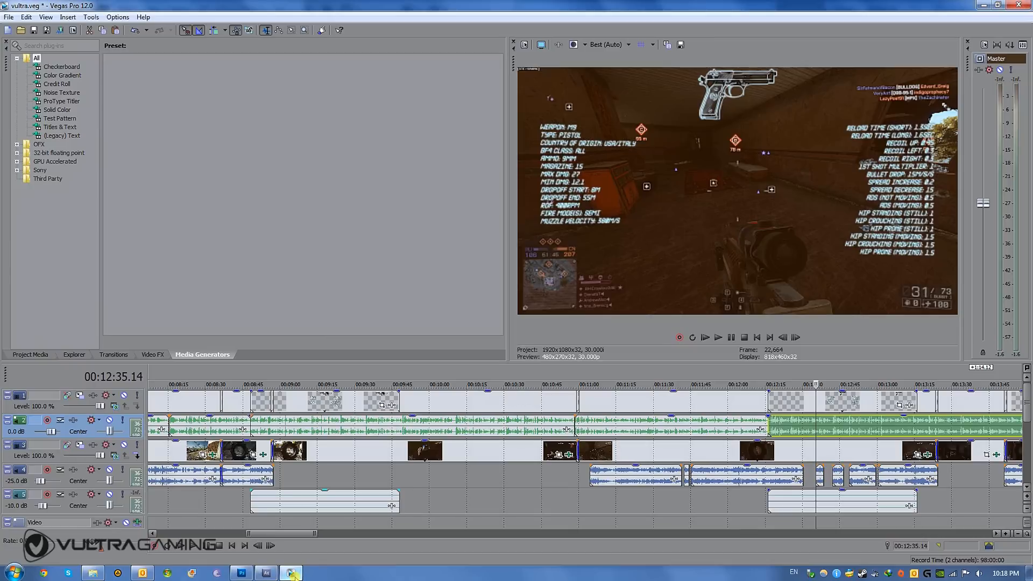
click(782, 428)
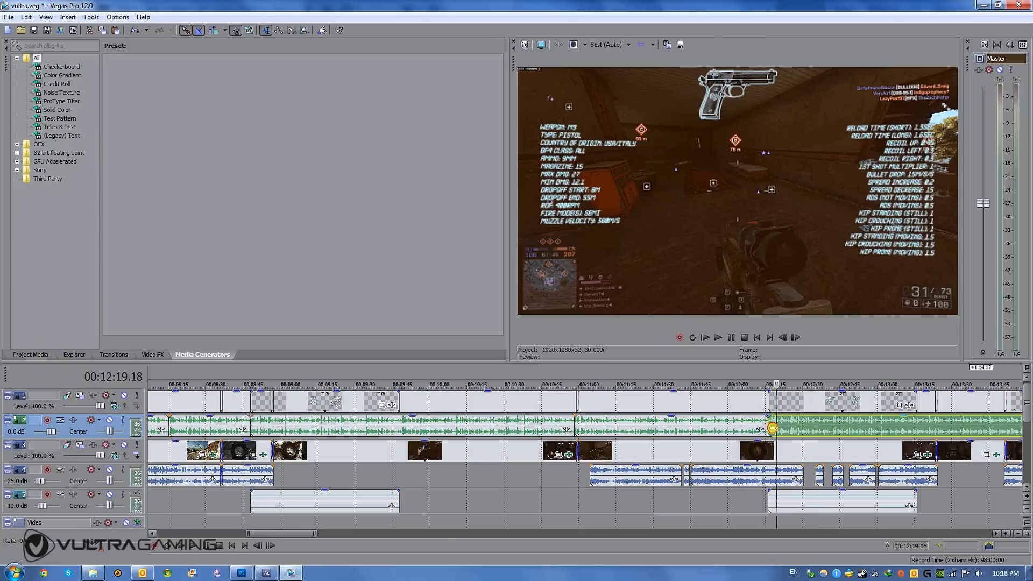
drag(782, 428, 863, 429)
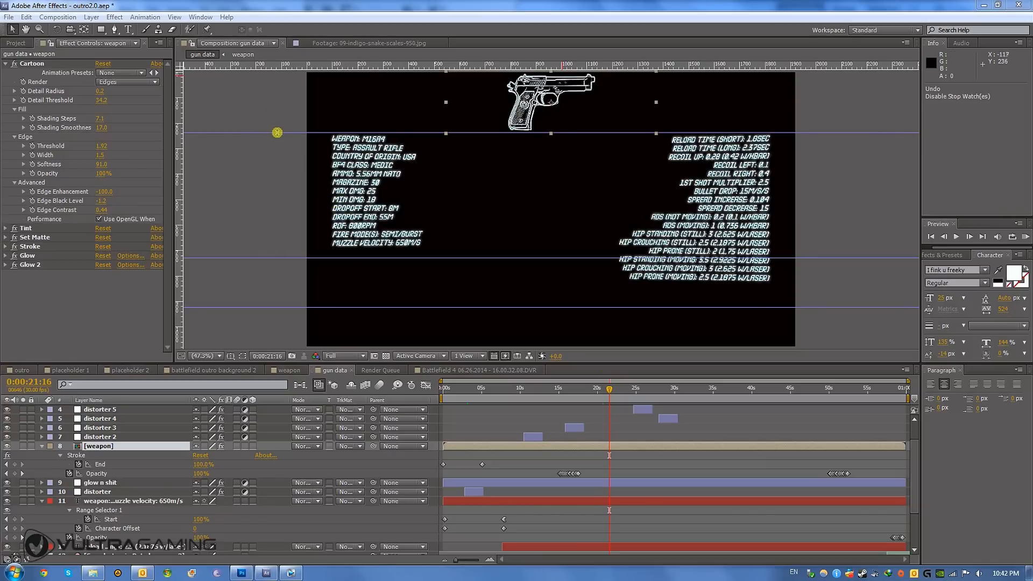
- In the After Effects gun data composition, nudge the upper horizontal guide slightly up and move the middle guide to position 735.5
drag(277, 133, 303, 131)
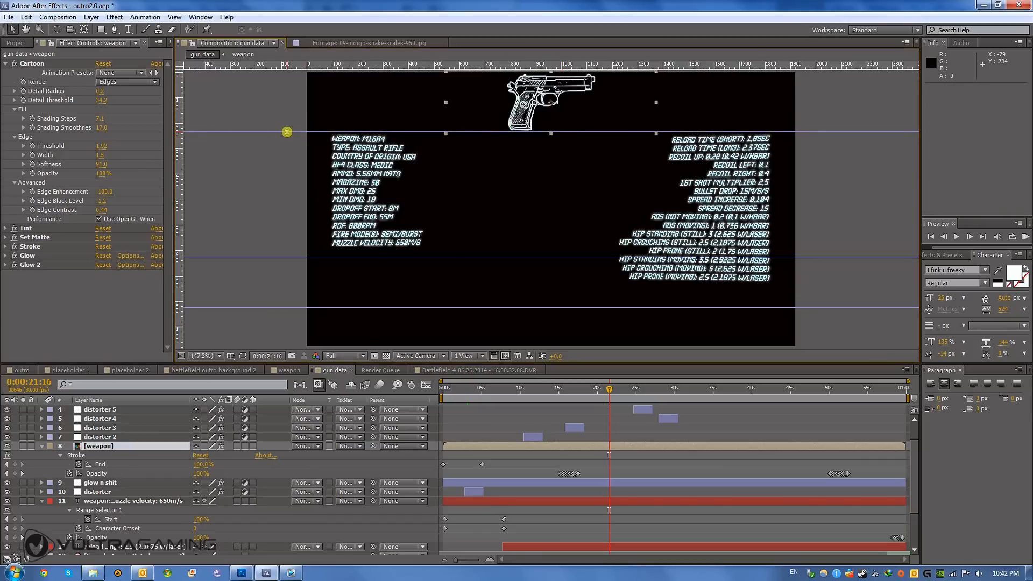
drag(287, 132, 289, 132)
drag(401, 258, 403, 260)
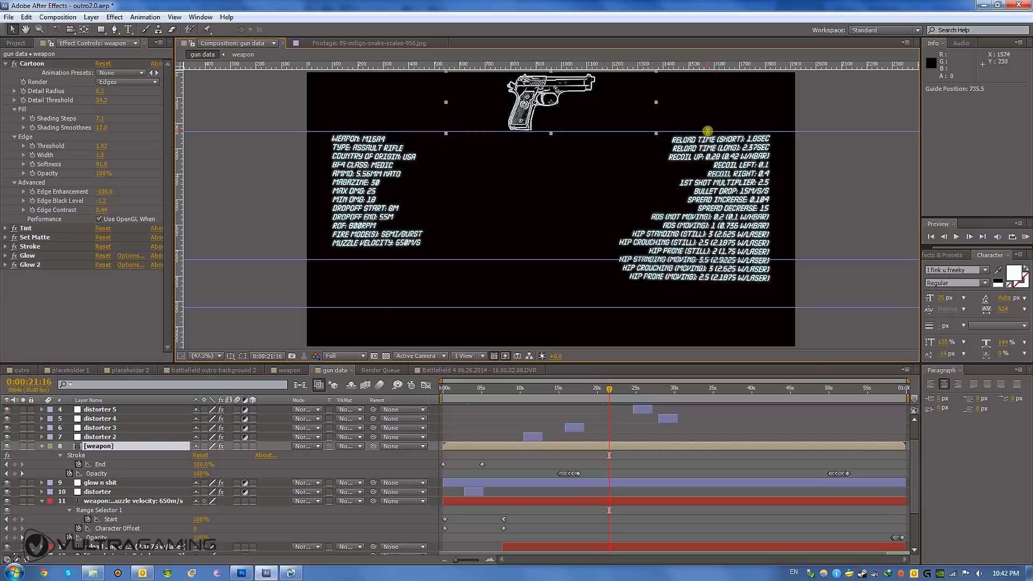
drag(703, 131, 708, 131)
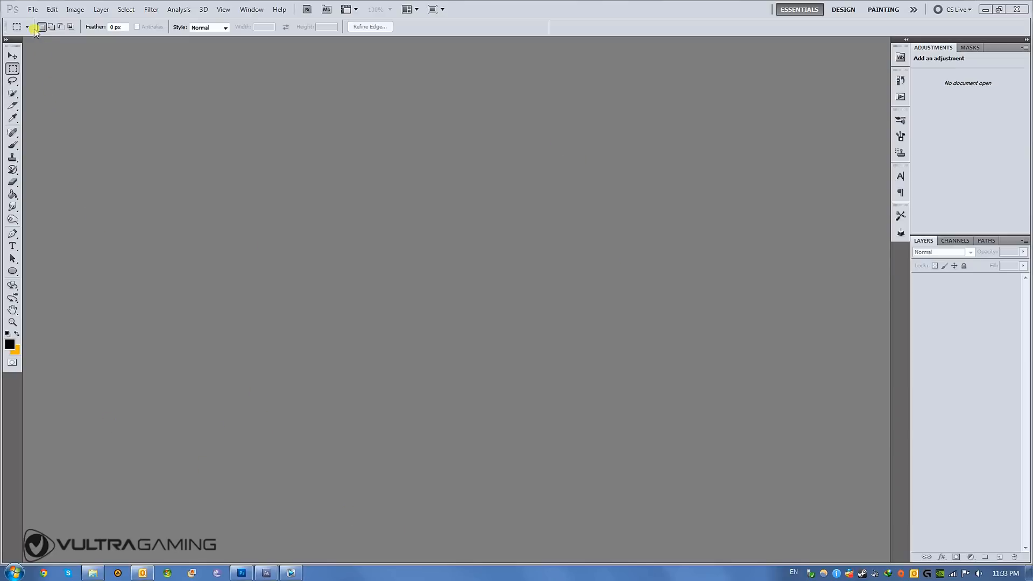
- In Photoshop, open the recent thumbnail file screenshot-33.psd
click(31, 10)
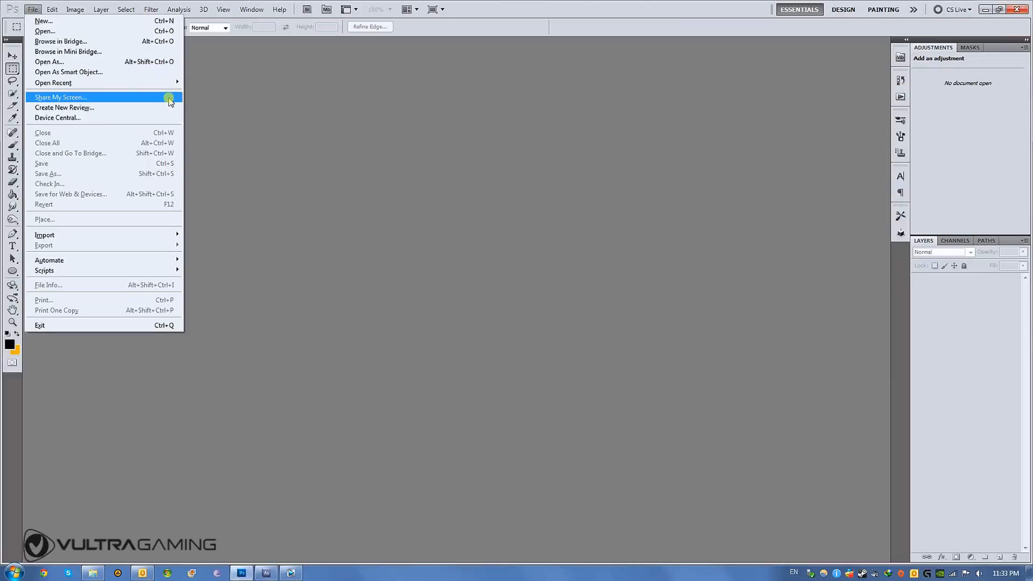
mouse_move(166, 83)
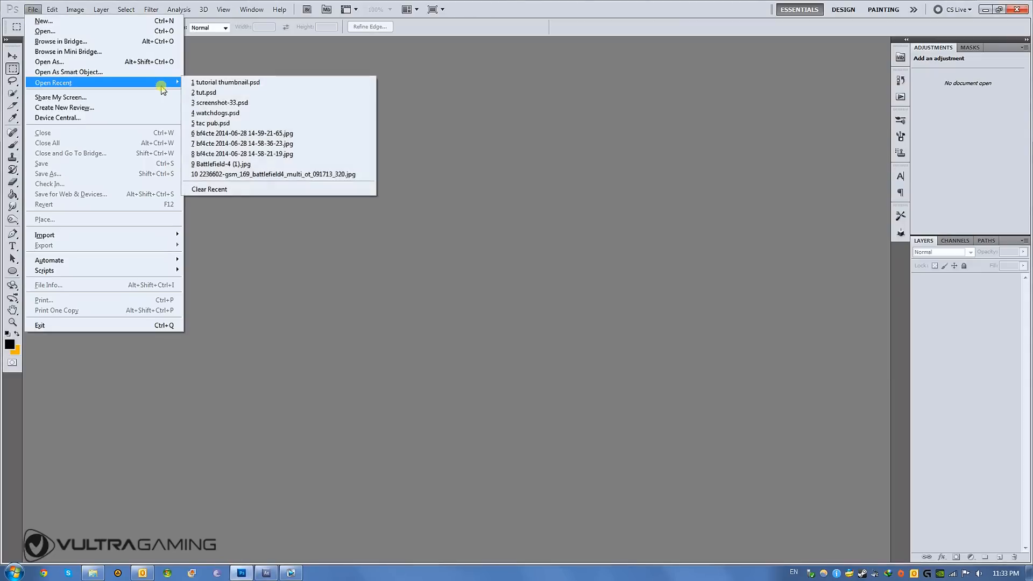
click(228, 103)
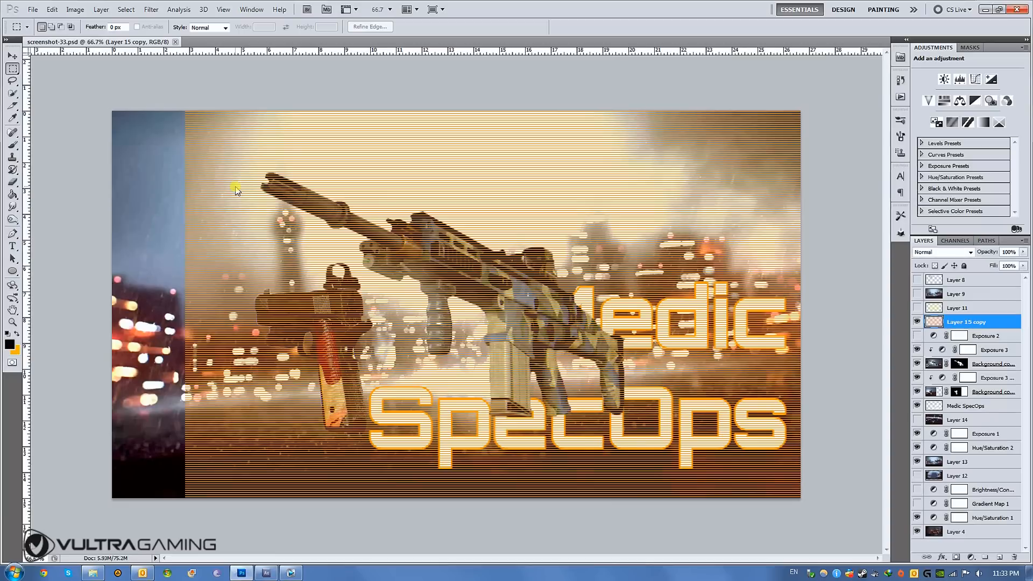
- Activate the Move tool and hide the orange striped overlay on Layer 15 copy
click(11, 56)
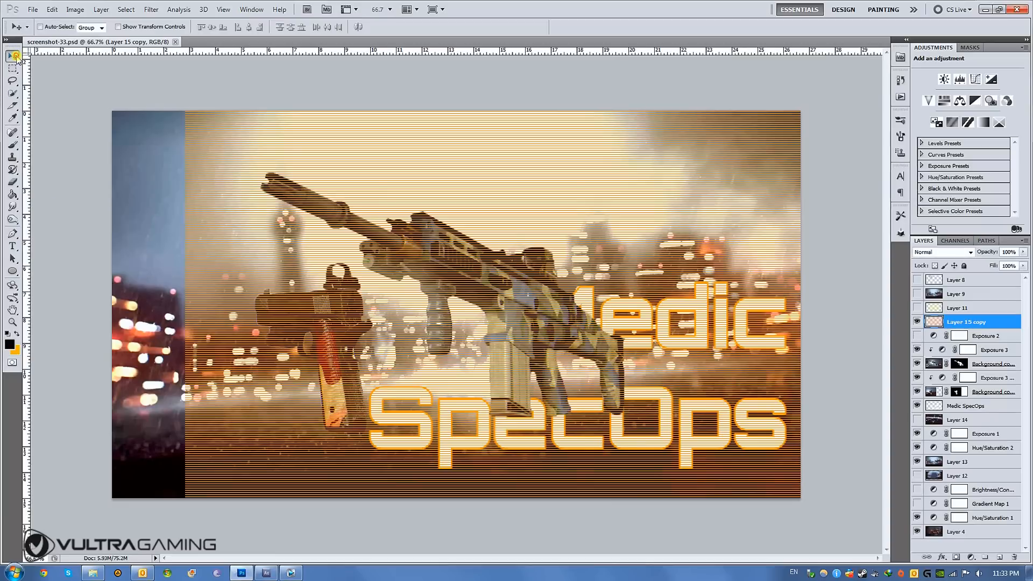
click(916, 322)
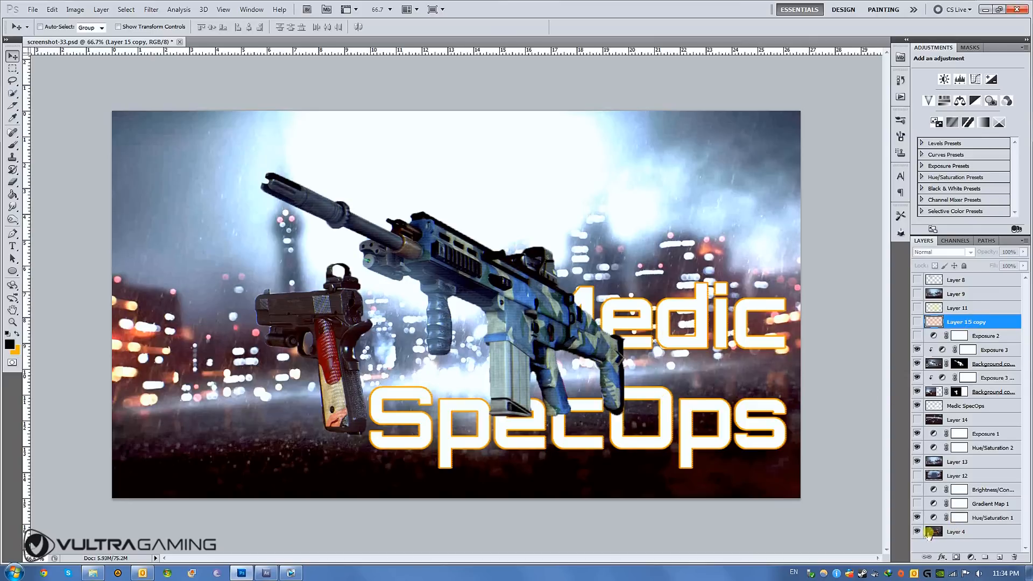
- Compare the bright city background of Layer 13 with the rainy bokeh background of Layer 4 by toggling layer visibility
click(944, 538)
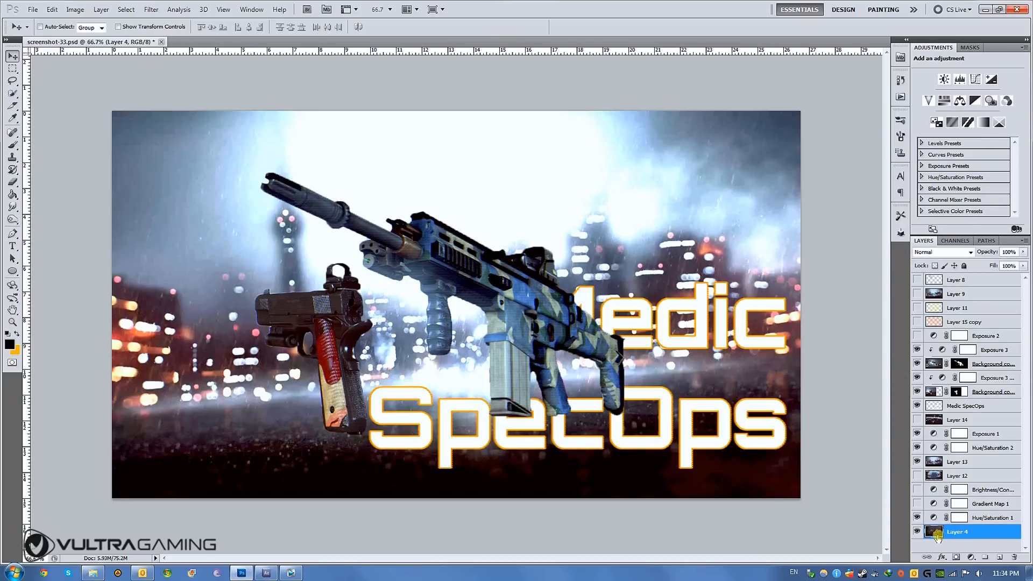
click(918, 462)
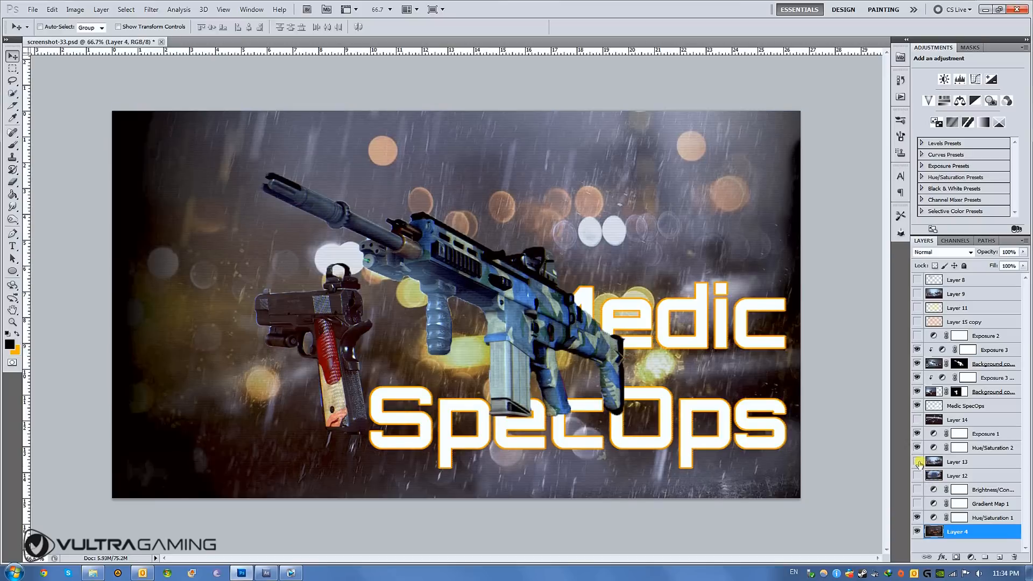
click(918, 462)
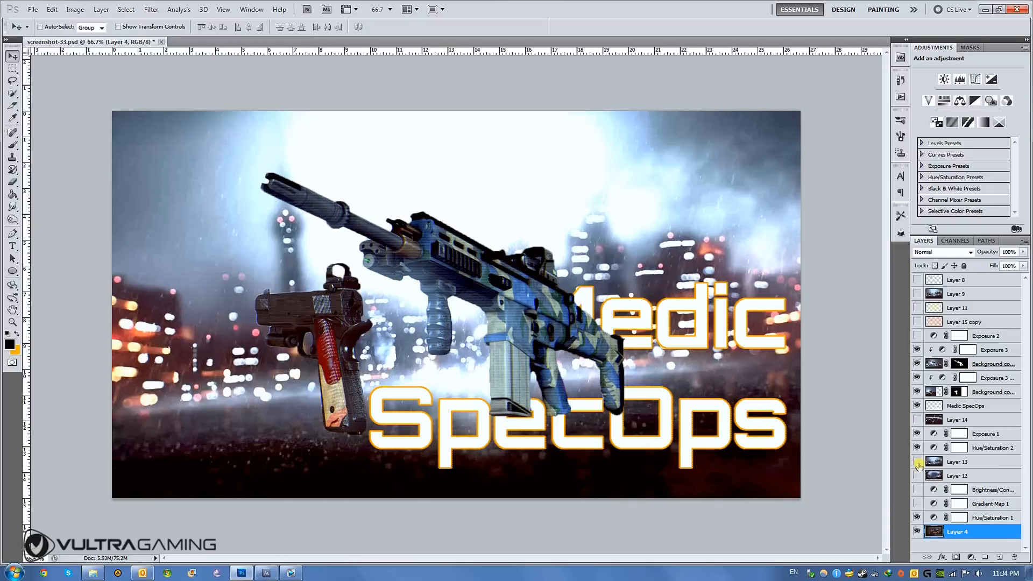
click(917, 476)
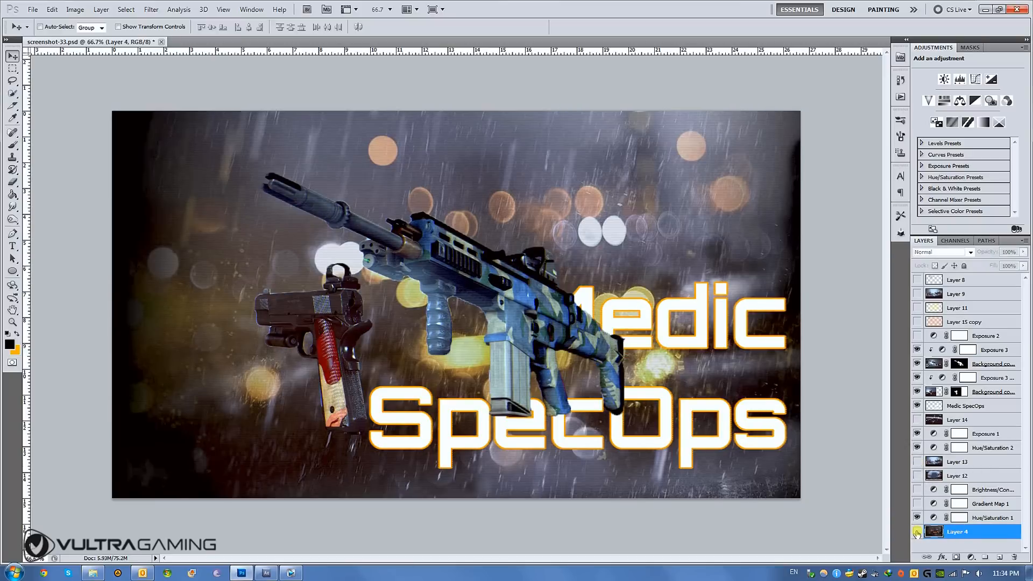
click(917, 531)
click(917, 532)
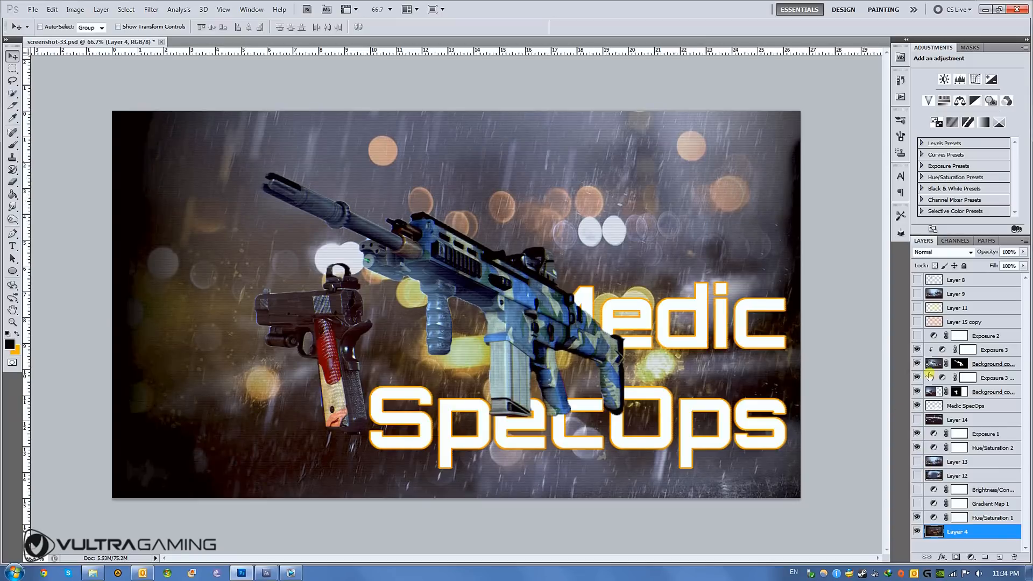
- Preview the Layer 14 background behind the guns and title, and hide it again so the Layer 13 city shows
click(918, 420)
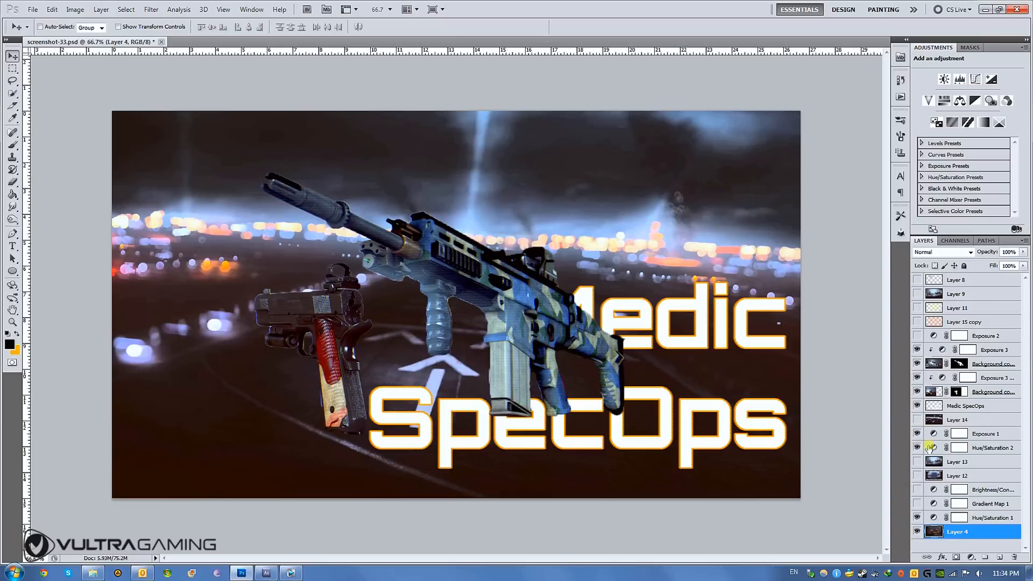
click(918, 420)
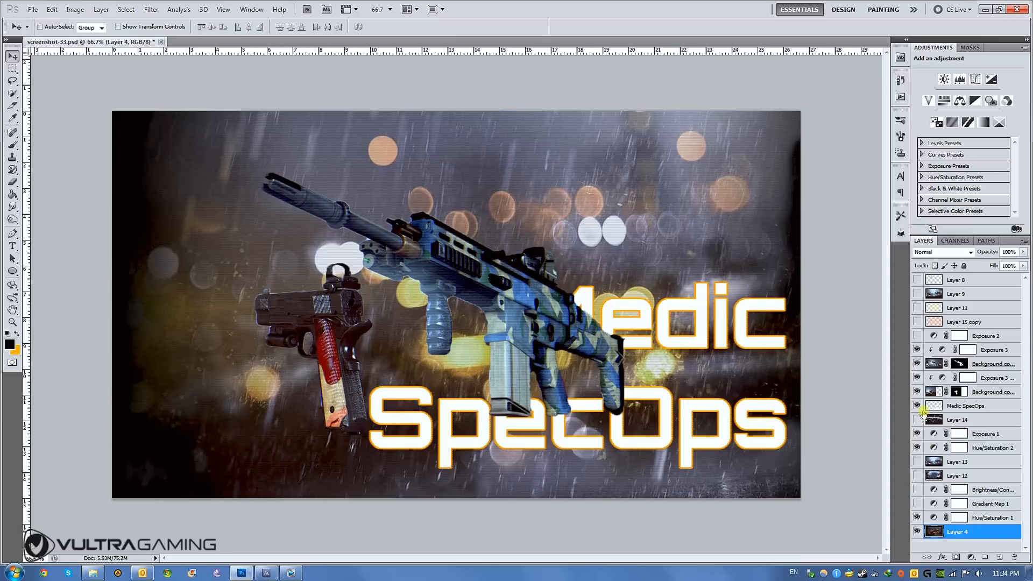
click(970, 407)
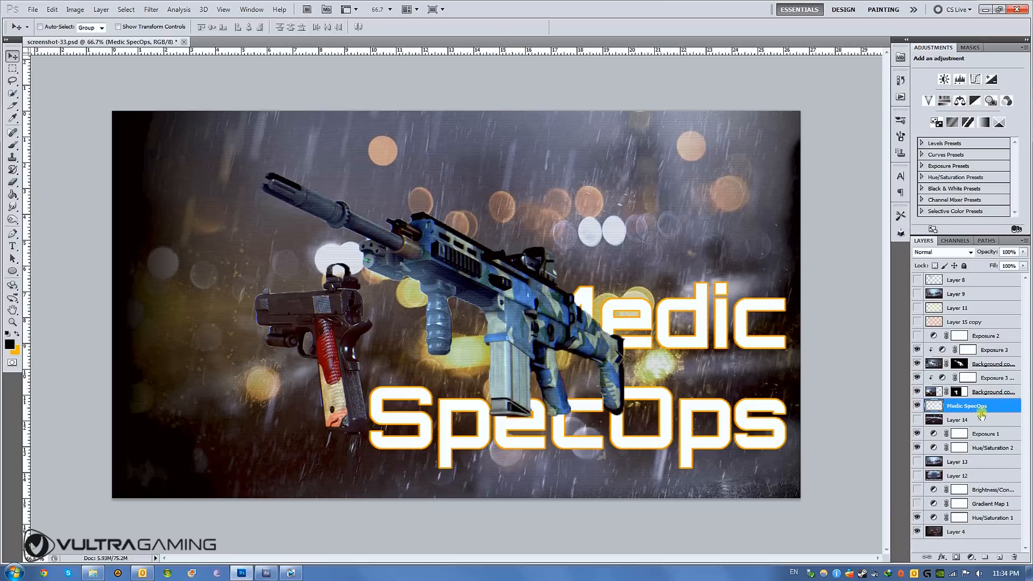
click(918, 420)
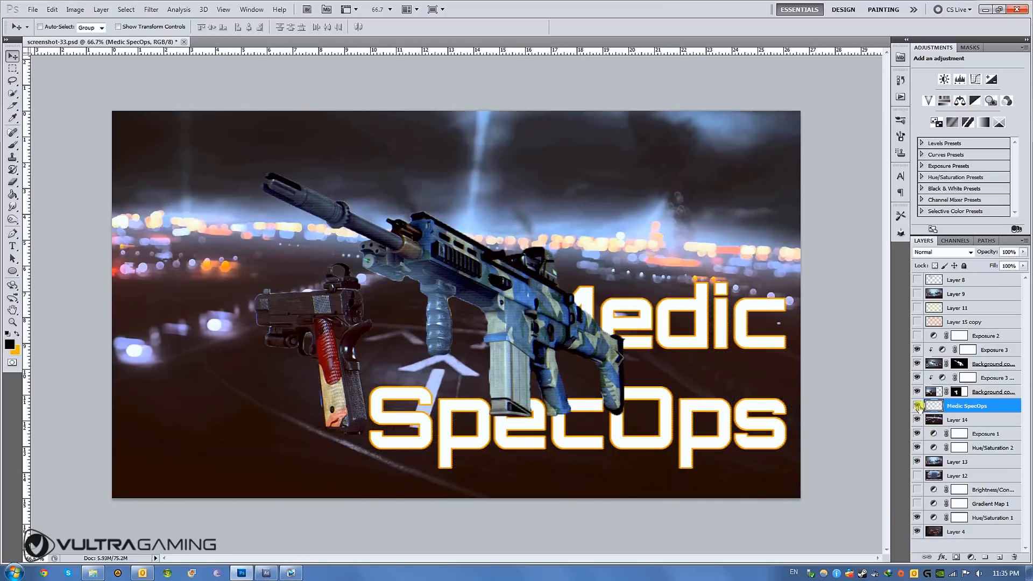
click(918, 420)
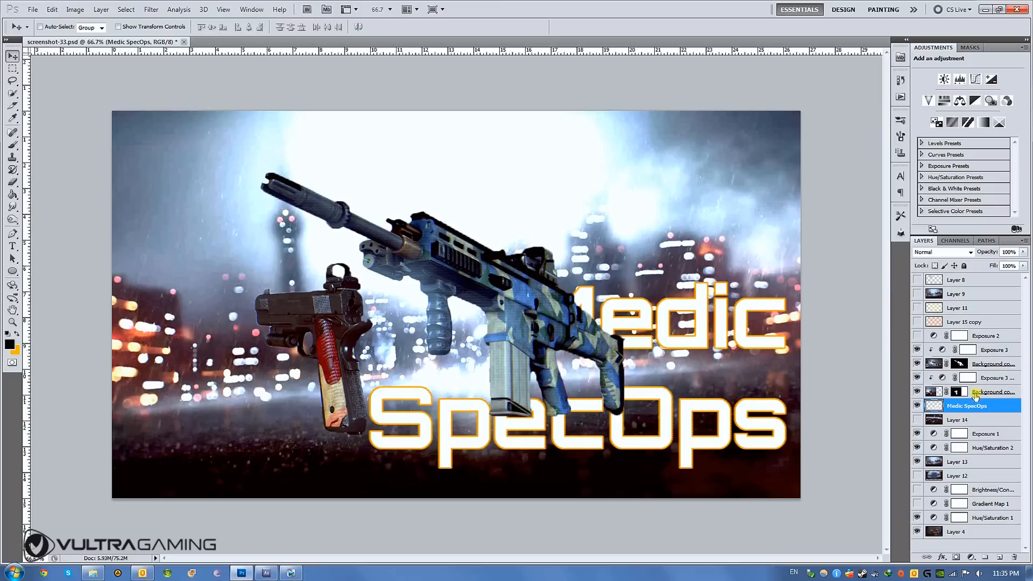
- Select the Exposure 3 adjustment above the rifle layer and toggle its visibility to compare the rifle with and without it
click(989, 353)
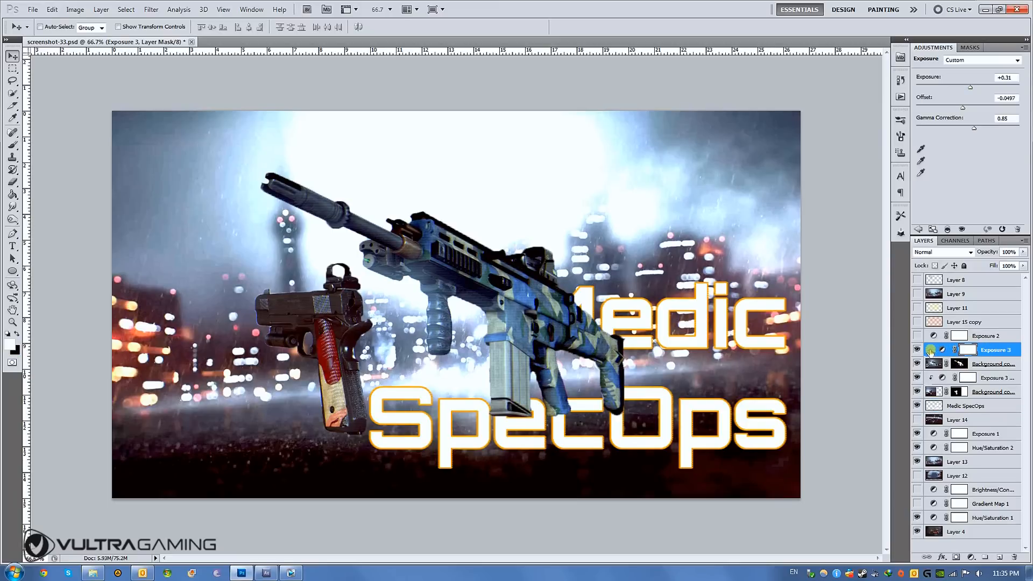
right_click(992, 351)
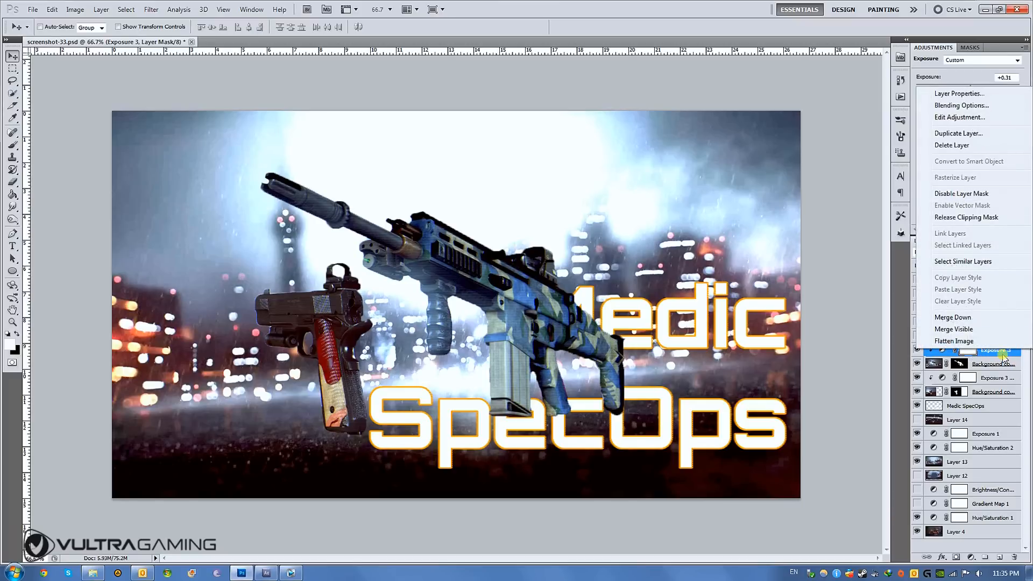
click(1004, 357)
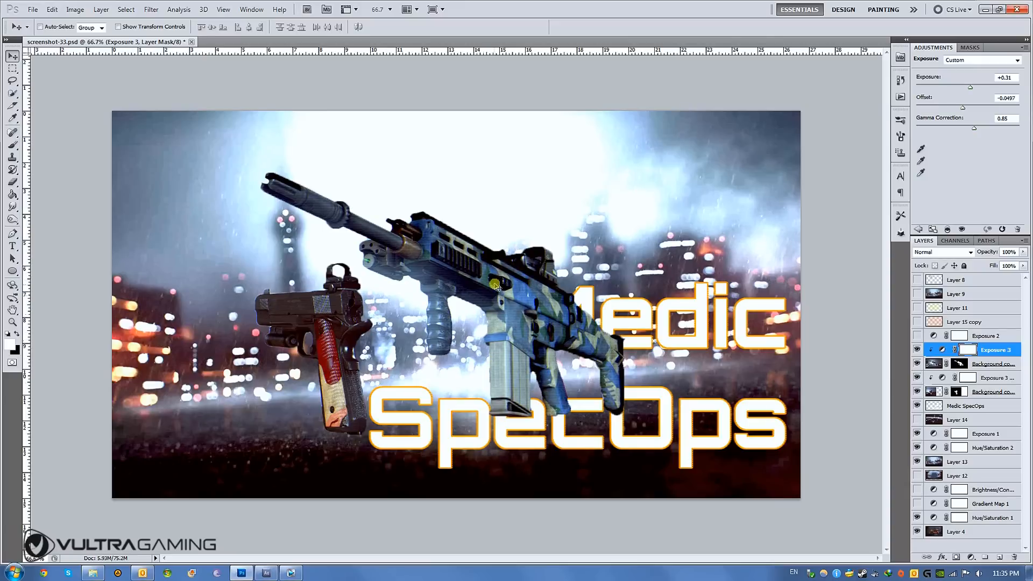
click(918, 349)
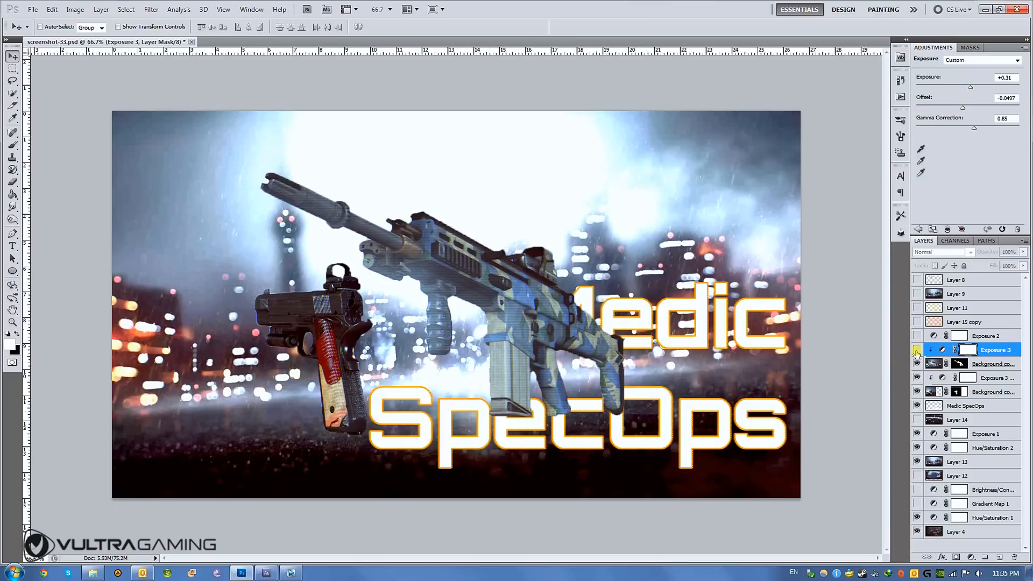
click(918, 351)
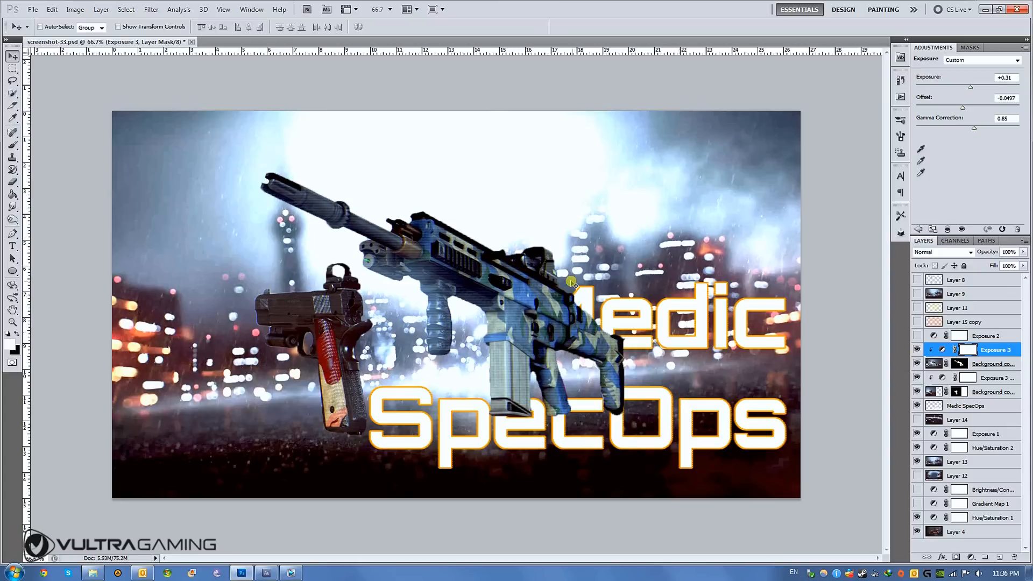
- Hide the rifle and pistol layers with their Exposure adjustments, leaving the Medic SpecOps title visible on the city background
click(918, 350)
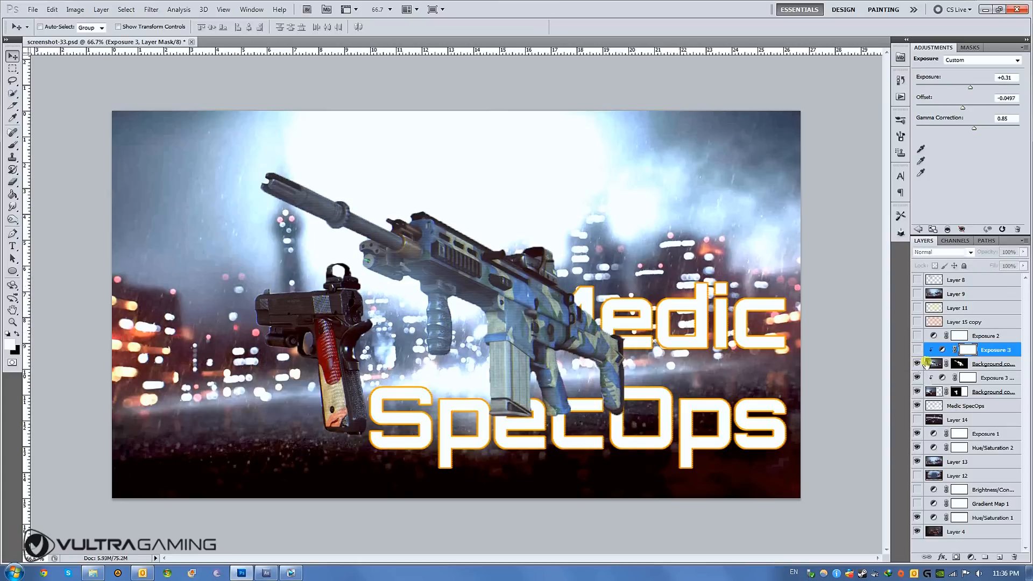
drag(921, 366, 918, 401)
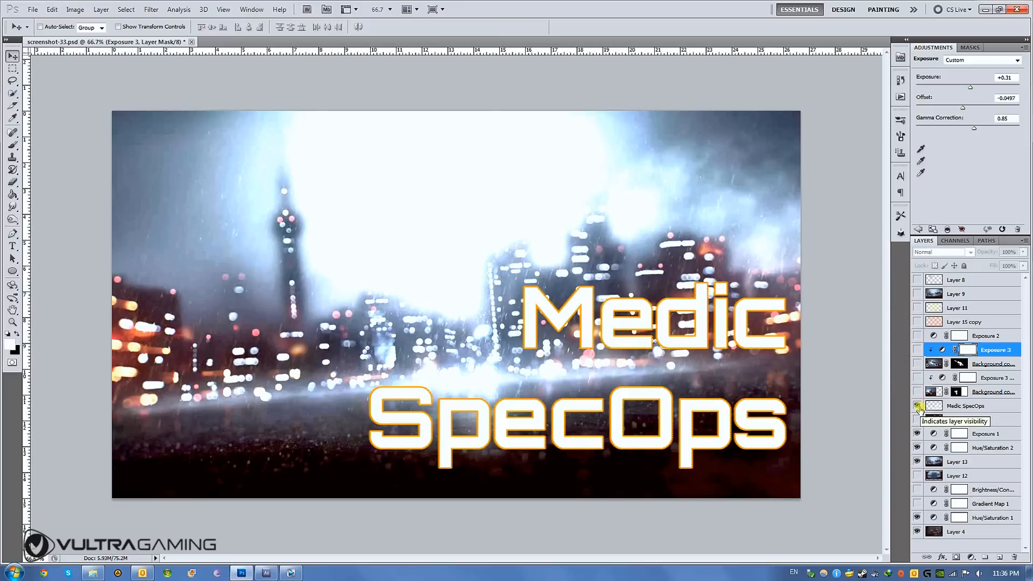
click(918, 407)
click(918, 407)
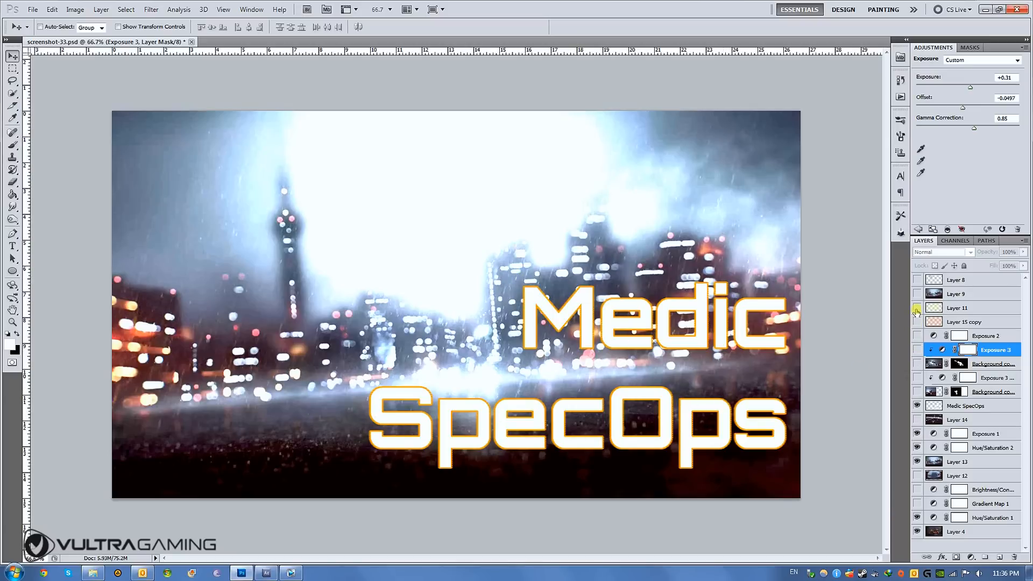
- Activate the Type tool and set its font family to Orbitron (OT1)
click(12, 246)
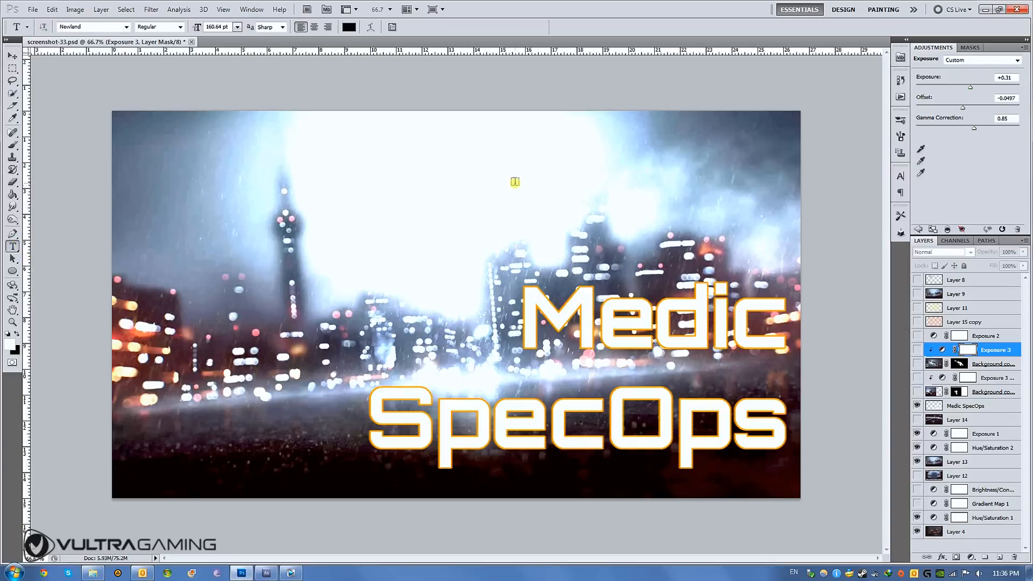
click(127, 26)
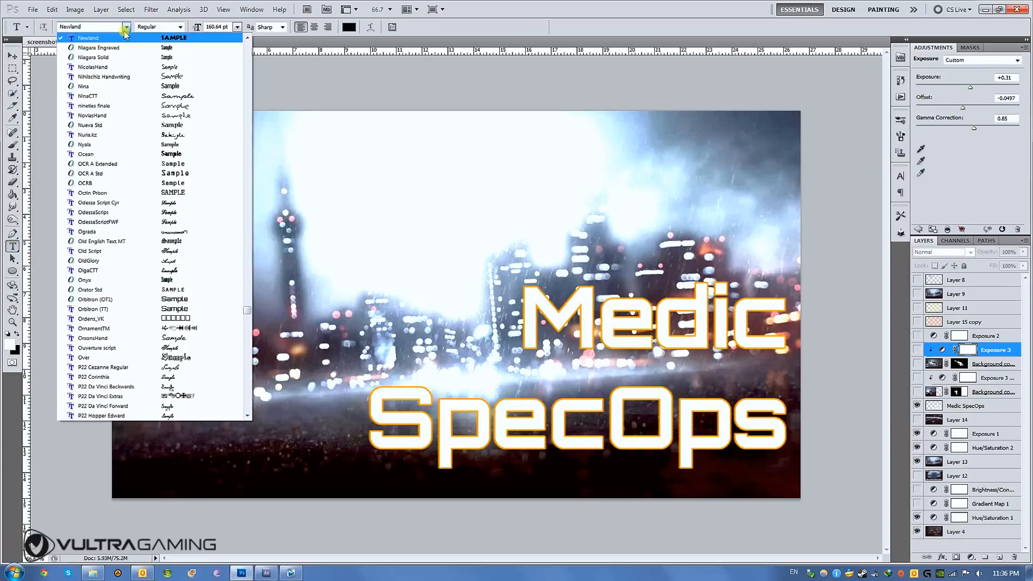
click(117, 26)
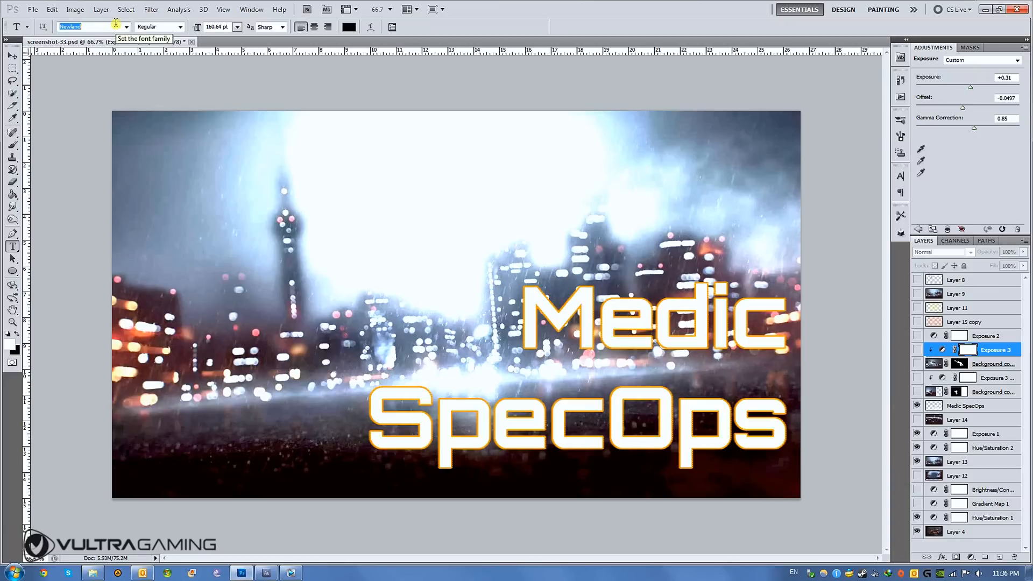
text(Orbitron (OT1)
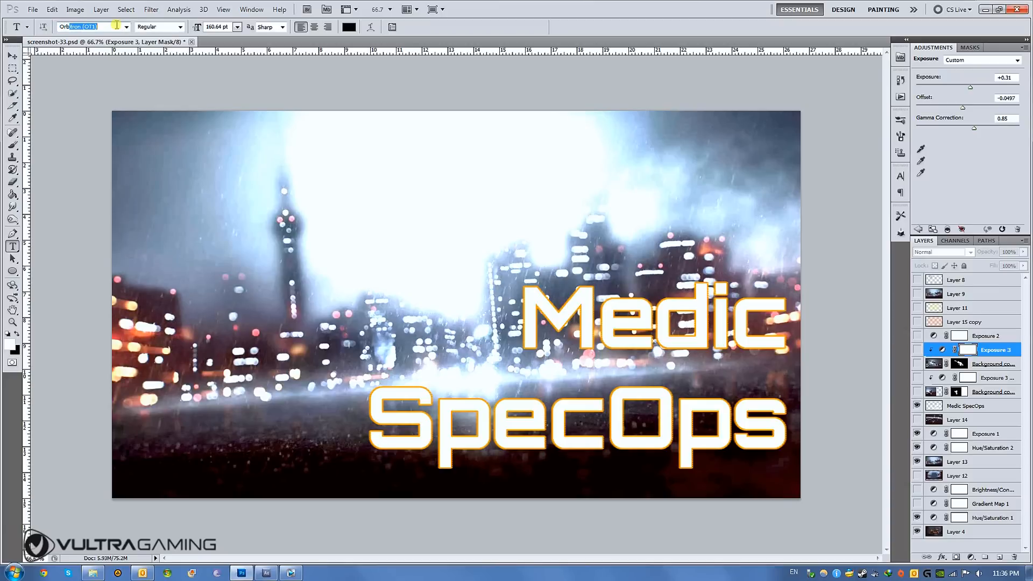
key(Return)
- Add the text "Medic" in the upper-left sky area of the thumbnail
click(207, 212)
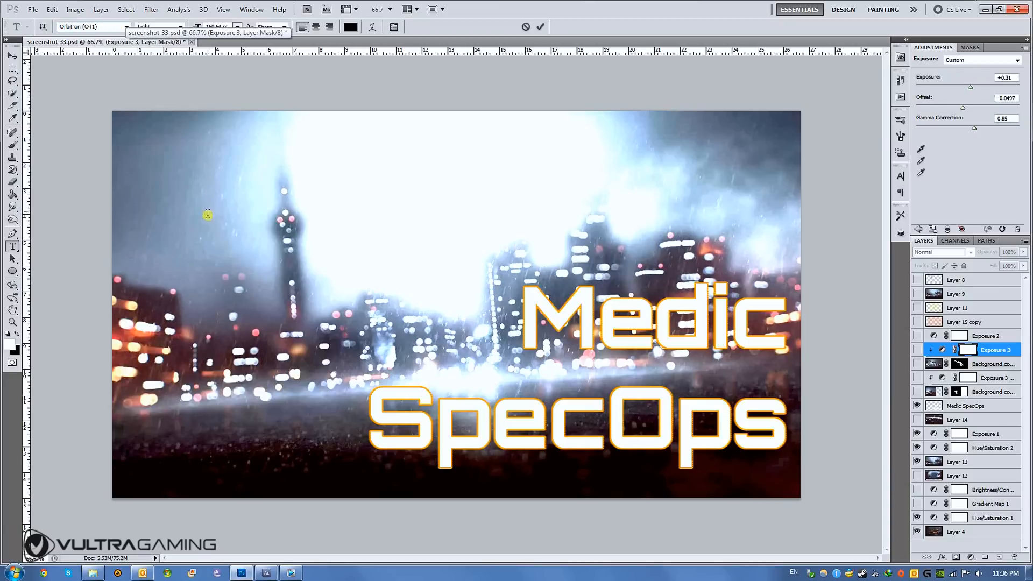
text(Me)
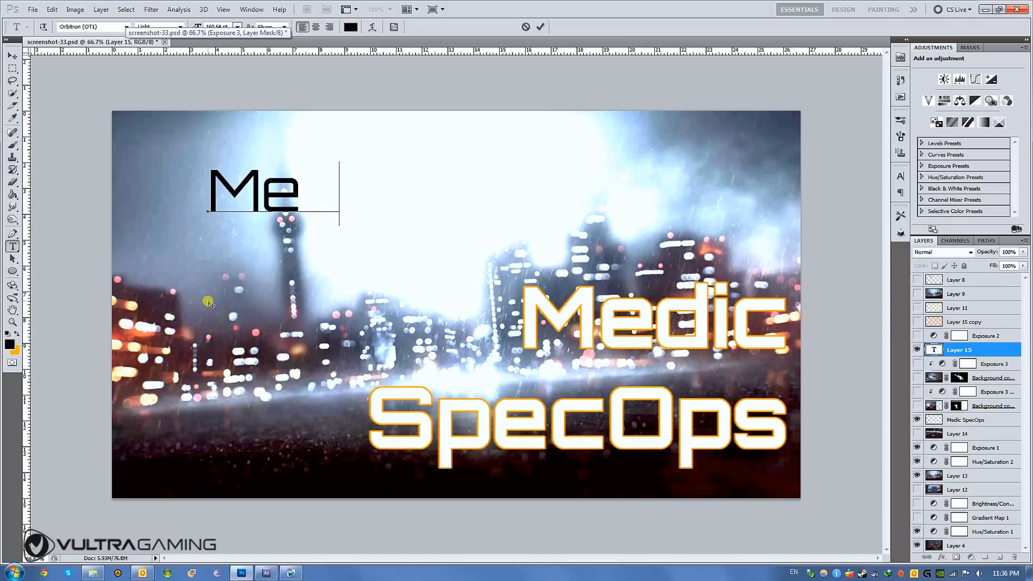
text(dic)
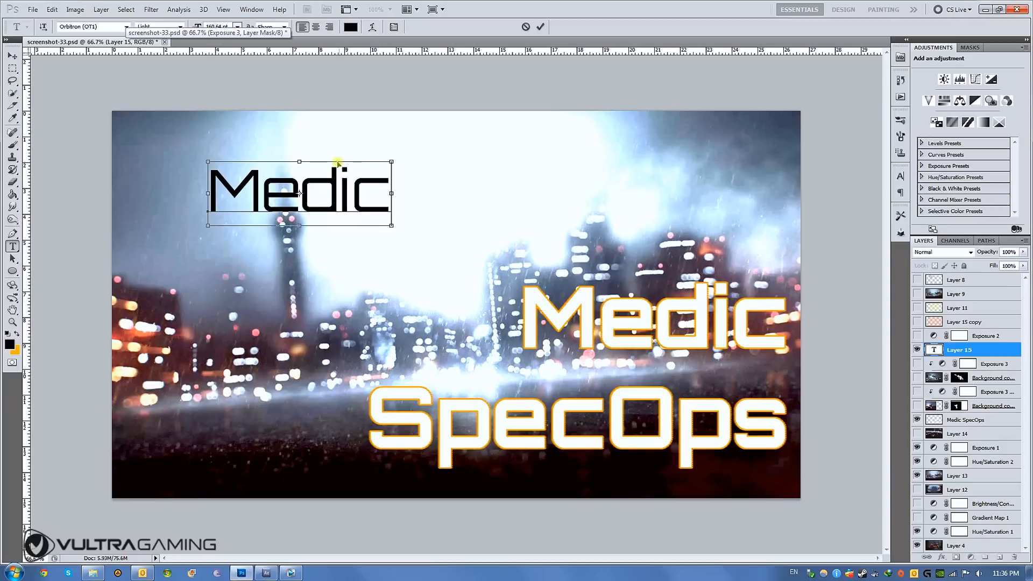
- Format the new Medic text in white (ffffff) and Bold, and move it down onto the skyline beside the existing title
key(ctrl+a)
click(351, 27)
drag(398, 219, 247, 92)
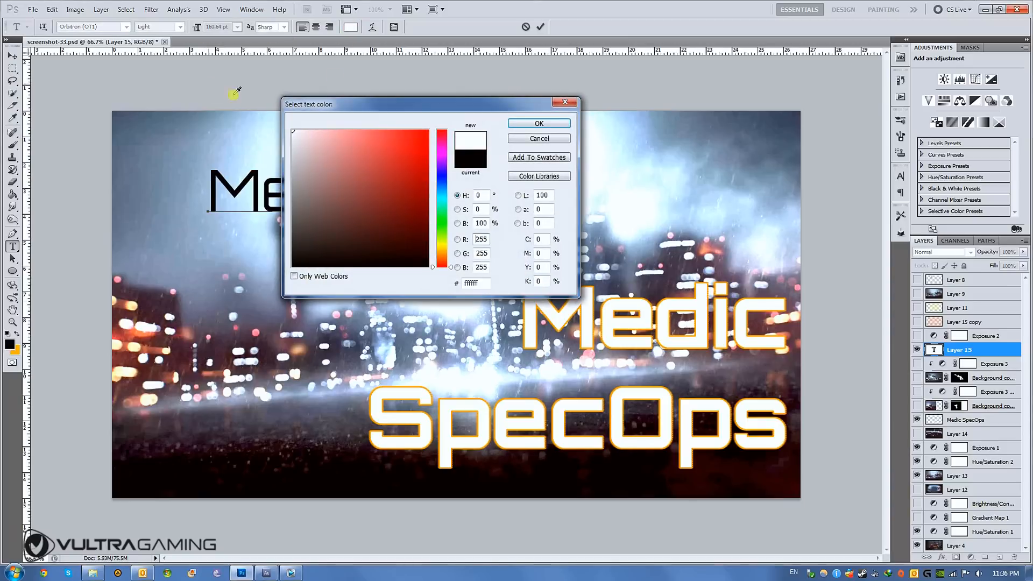
click(539, 123)
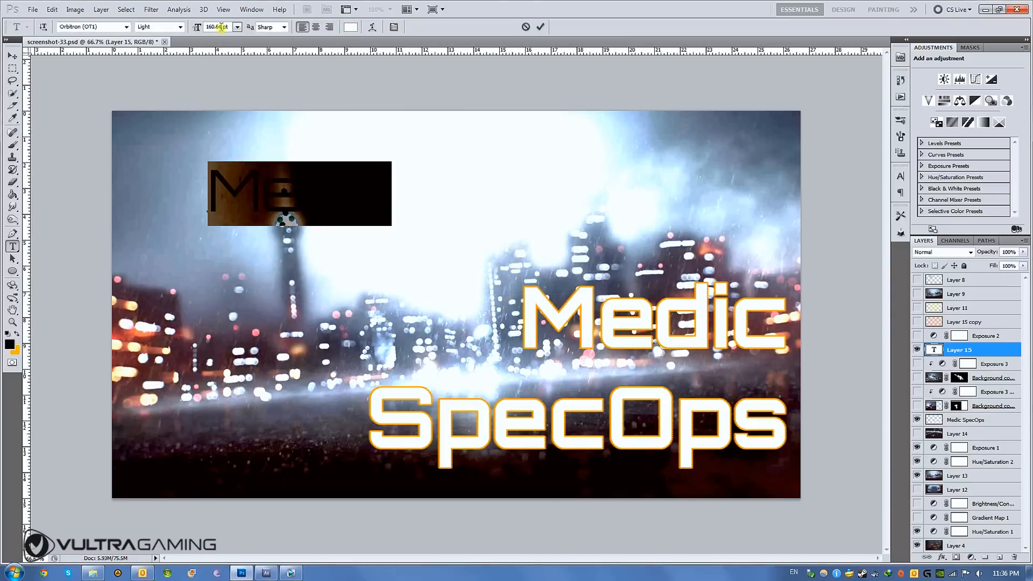
click(177, 28)
click(168, 54)
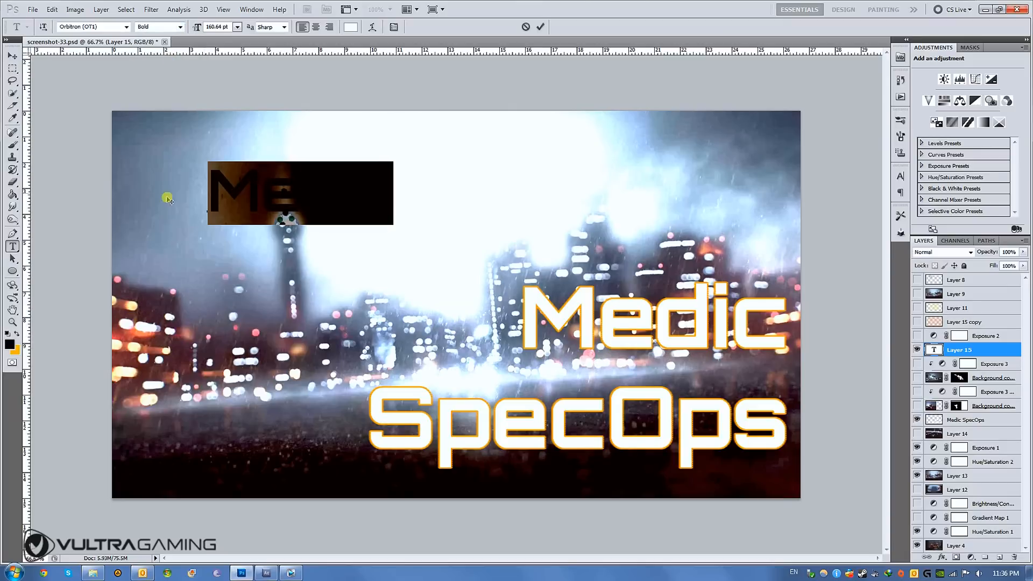
click(12, 56)
drag(261, 197, 257, 359)
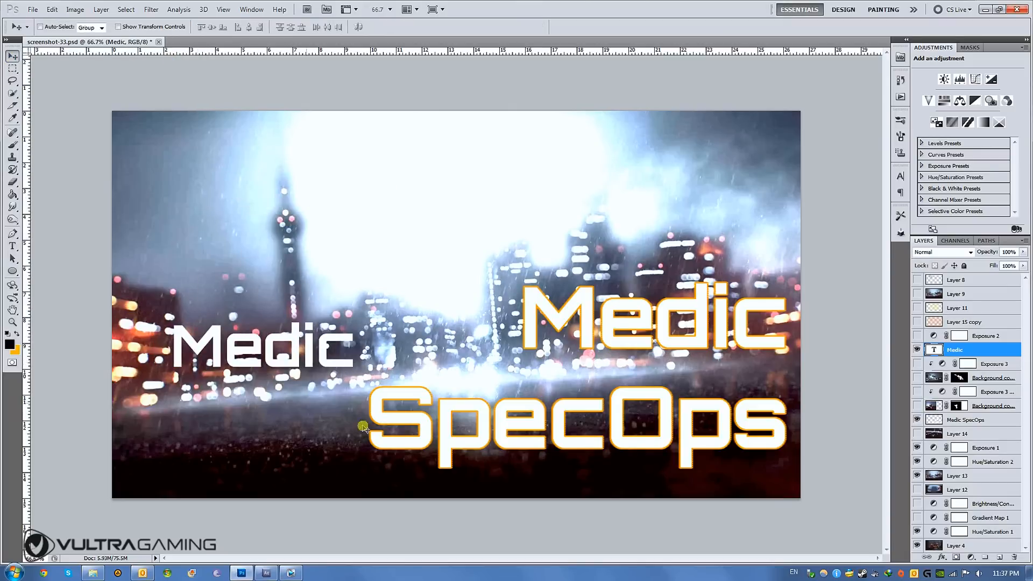
- Show the orange striped Layer 15 copy, move it so it covers the new Medic text, and place it beneath the Medic layer
click(917, 322)
mouse_move(613, 237)
mouse_down()
mouse_move(571, 235)
mouse_move(598, 232)
mouse_up()
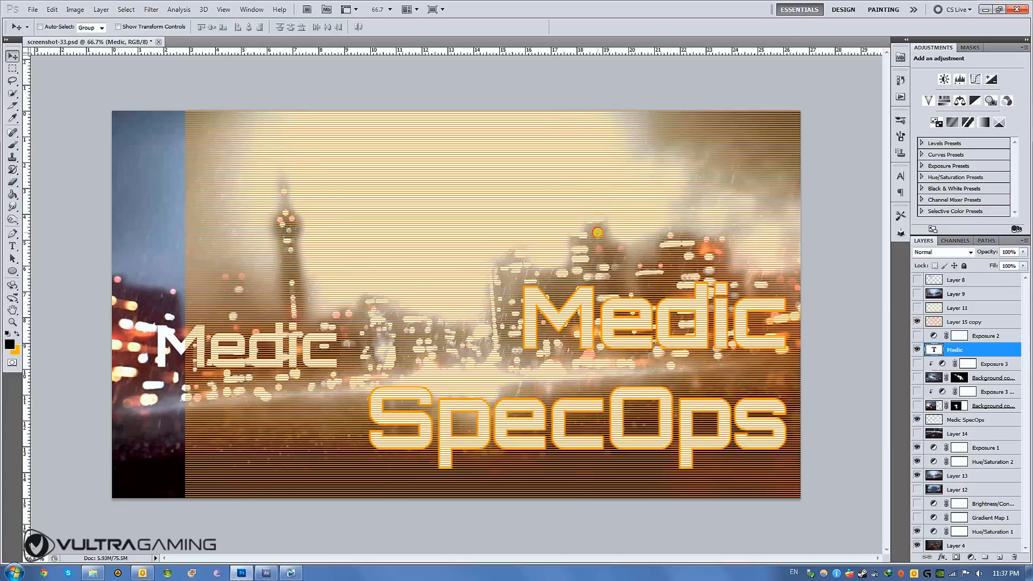
click(964, 322)
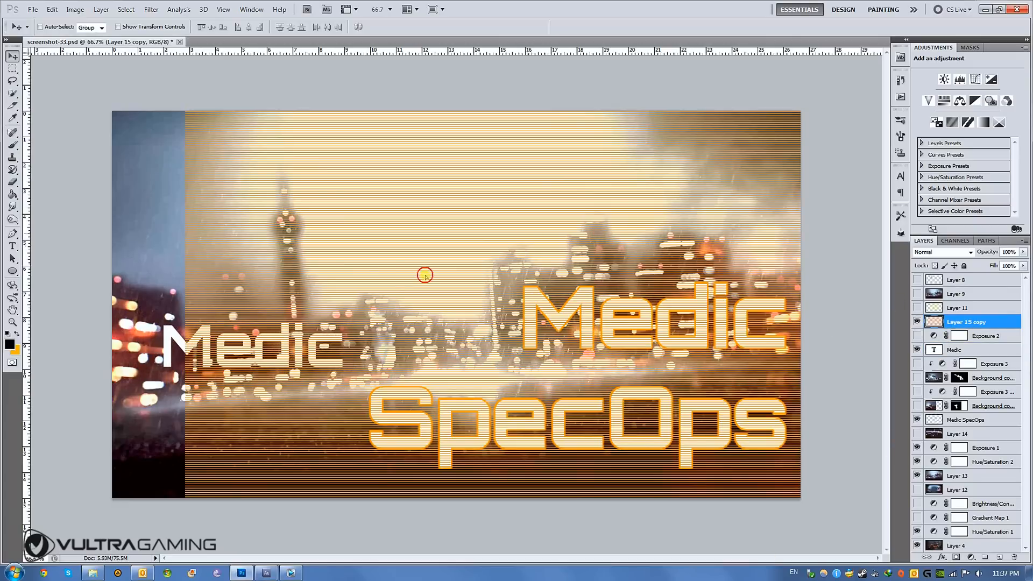
drag(425, 275, 486, 452)
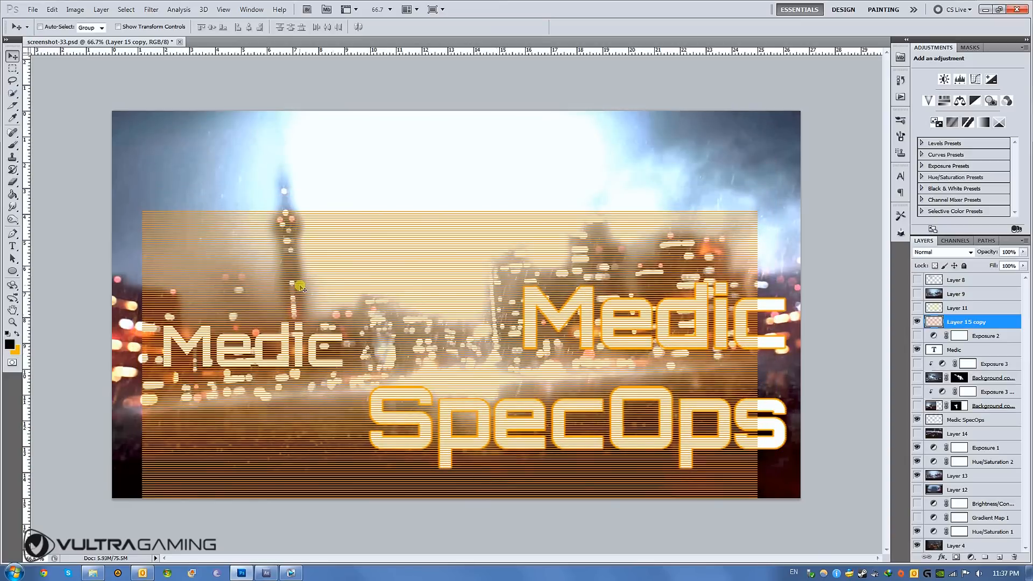
drag(959, 322, 961, 364)
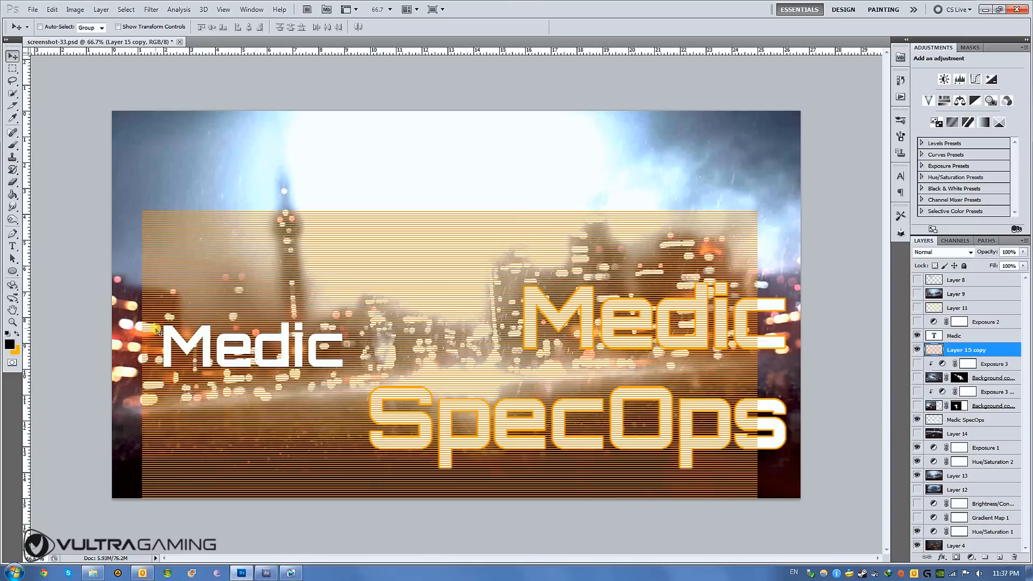
- Load the outline of the white Medic text as a selection and expand it while Layer 15 copy stays active
ctrl+click(935, 337)
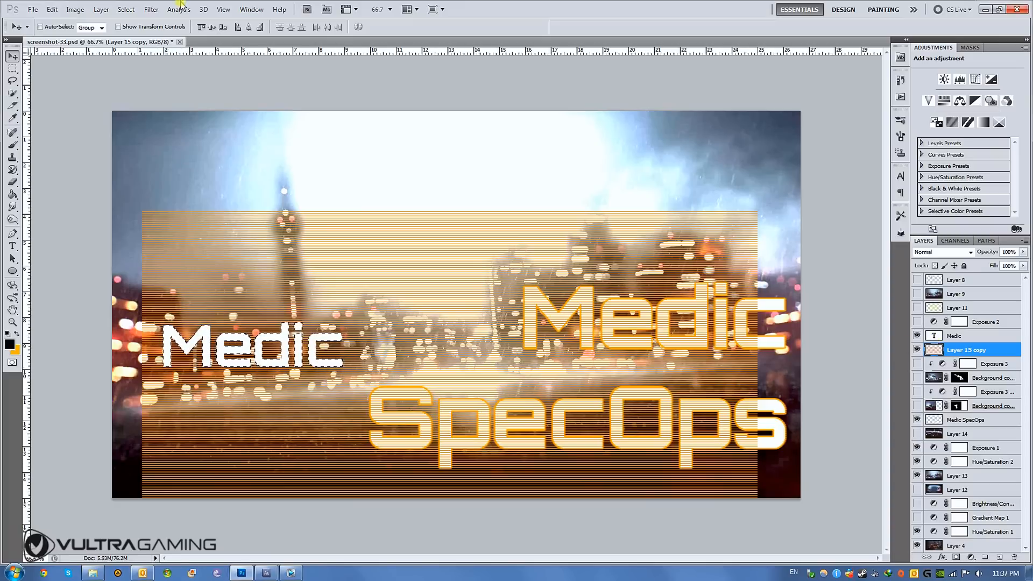
click(125, 9)
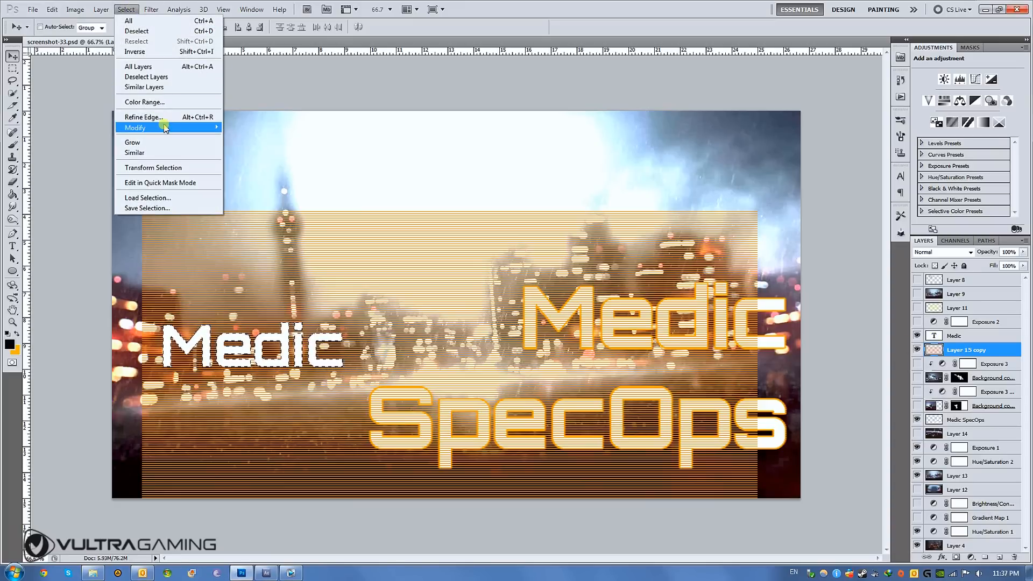
mouse_move(165, 128)
click(247, 149)
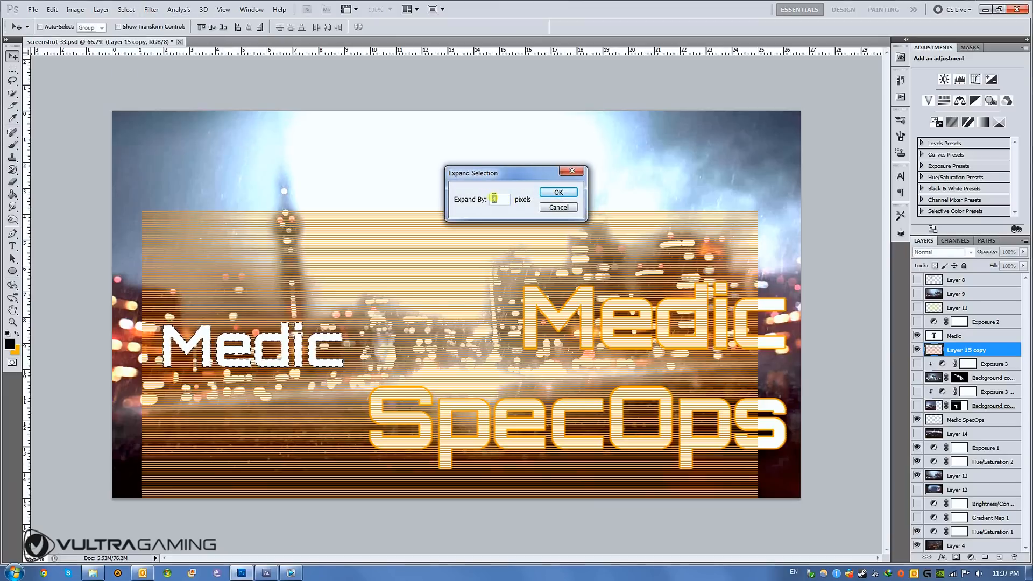
click(560, 194)
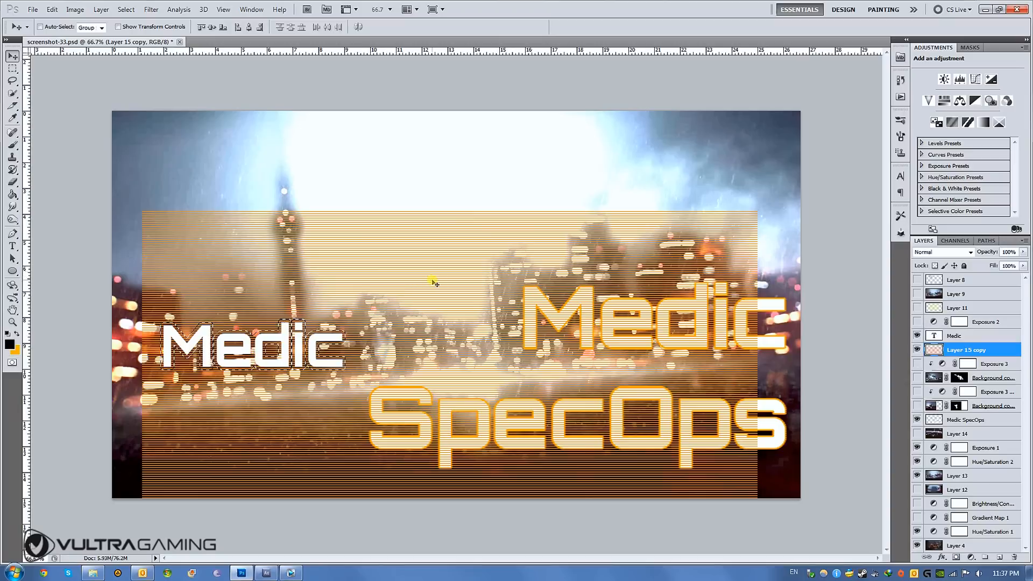
- Expand the selection around the Medic letters again by a smaller pixel amount
click(126, 9)
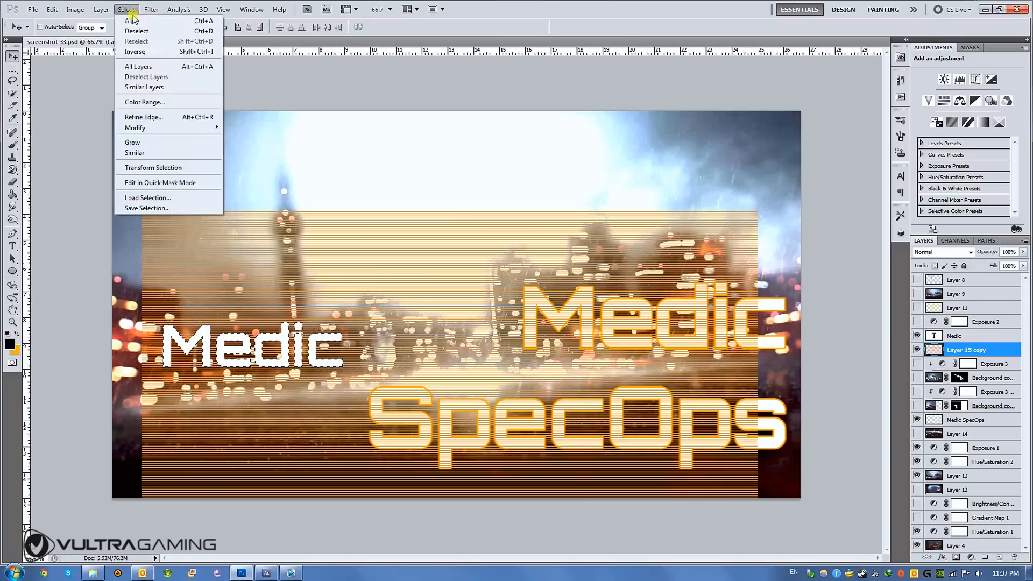
mouse_move(102, 9)
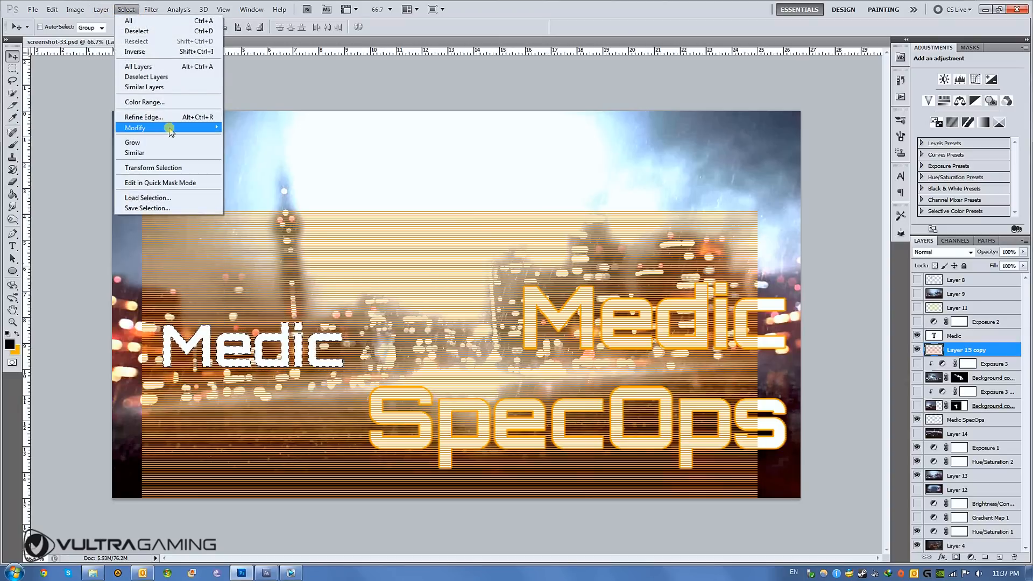
mouse_move(162, 128)
click(264, 147)
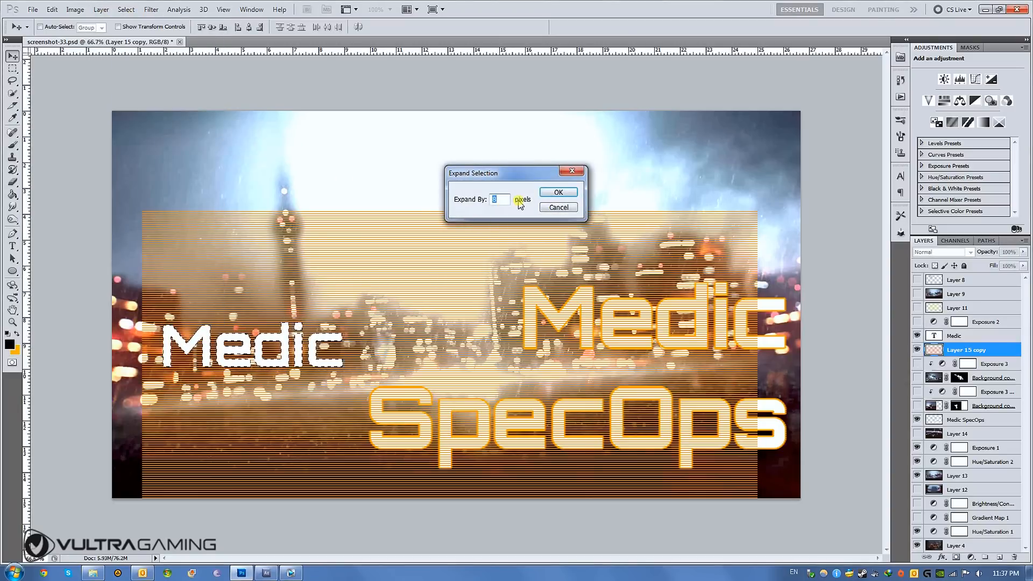
click(559, 192)
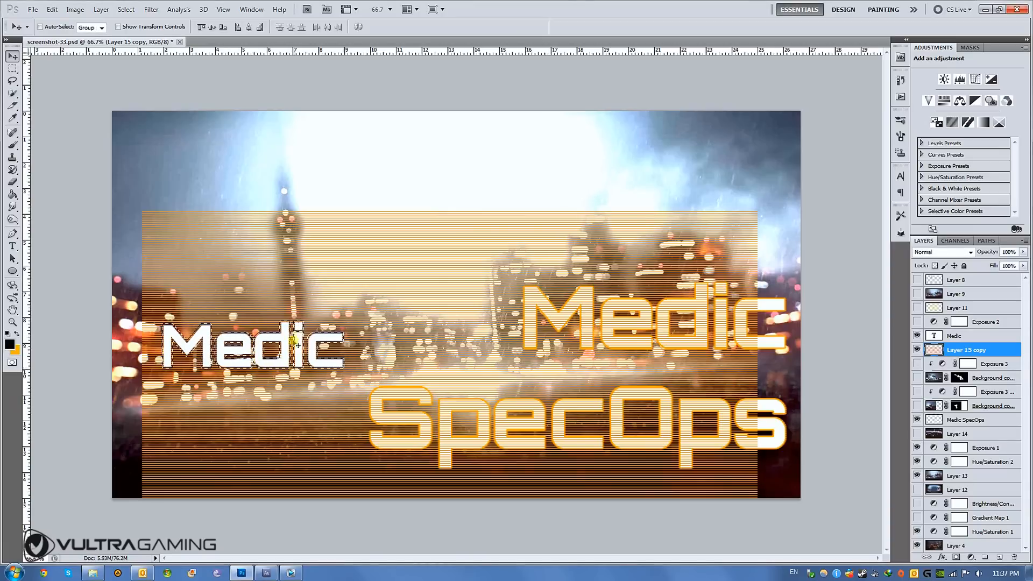
- Invert the selection, delete the orange stripes outside the Medic letters from Layer 15 copy, and deselect
click(966, 351)
click(179, 9)
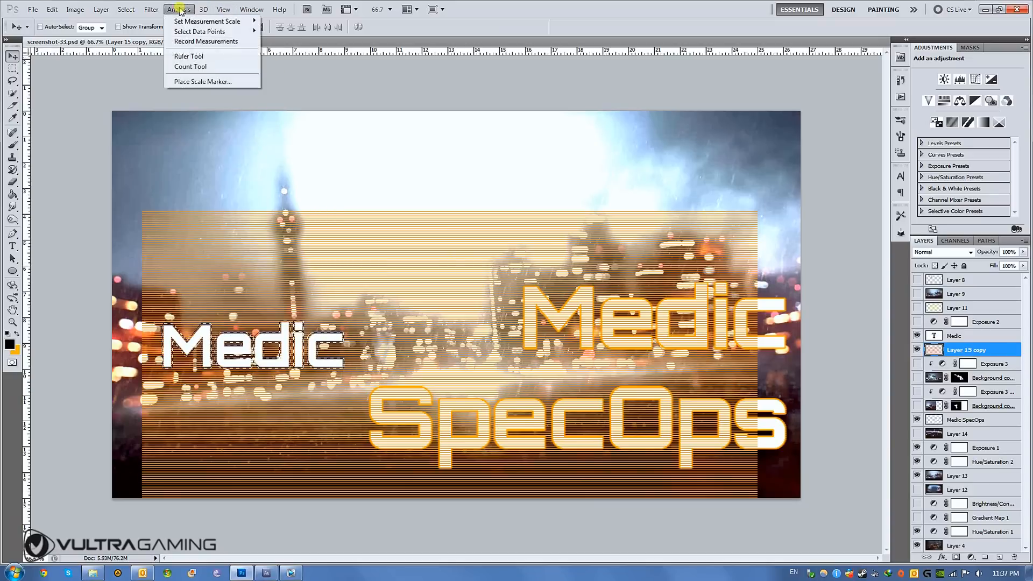
mouse_move(129, 12)
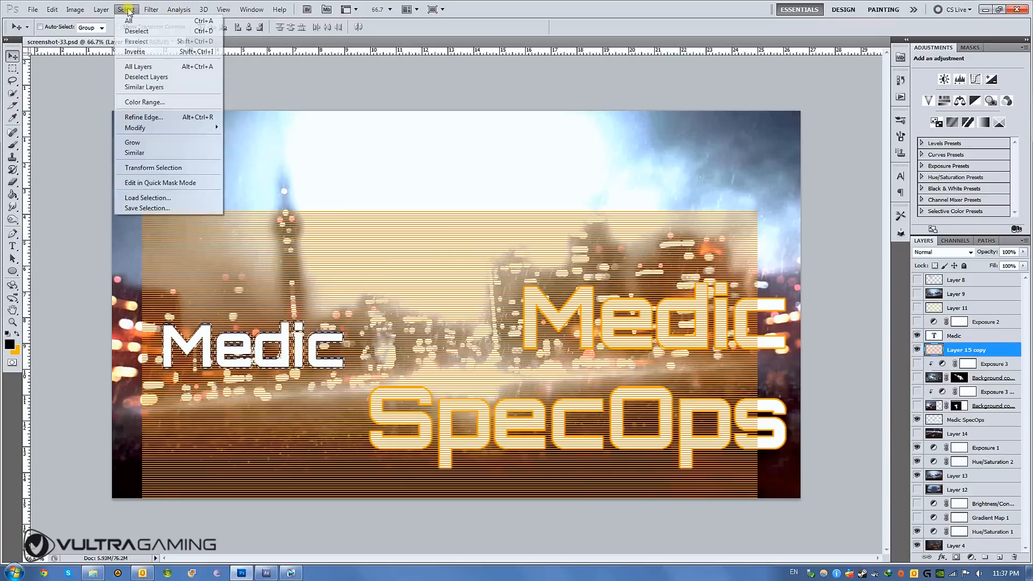
click(134, 51)
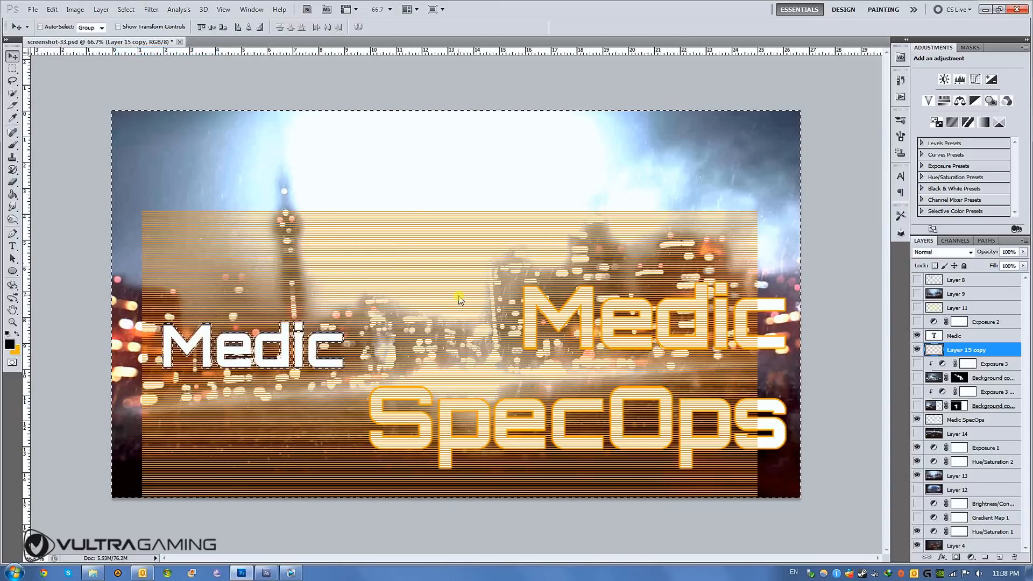
key(Delete)
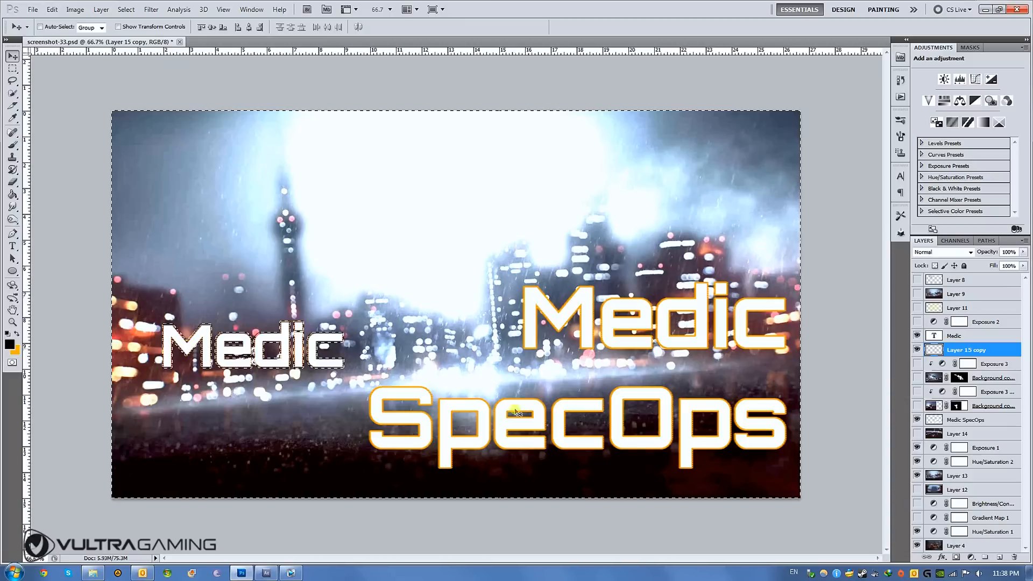
click(126, 10)
click(136, 31)
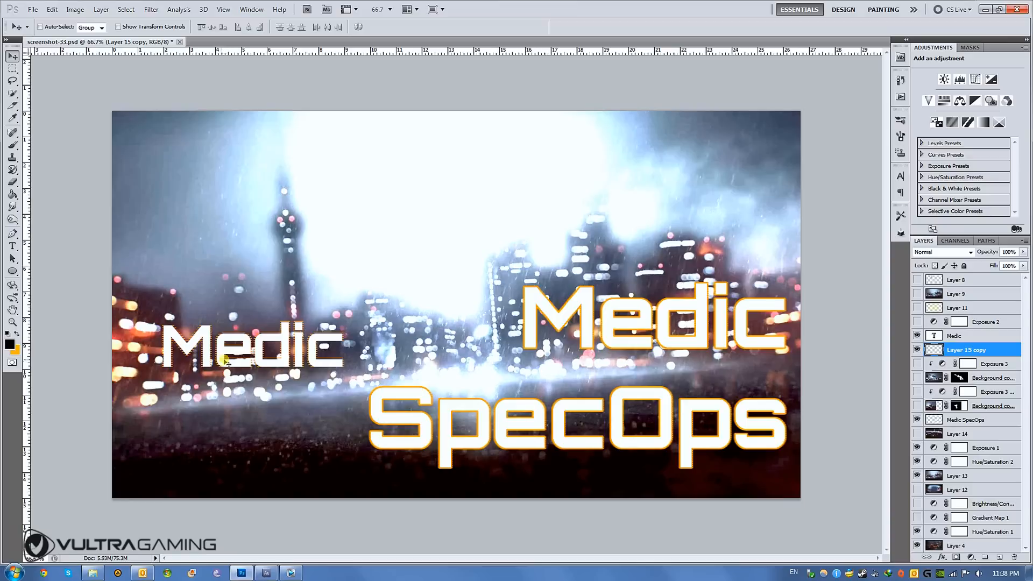
- Hide and show Layer 15 copy to compare the Medic text with and without its striped orange outline
scroll(228, 363, up, 1)
click(917, 350)
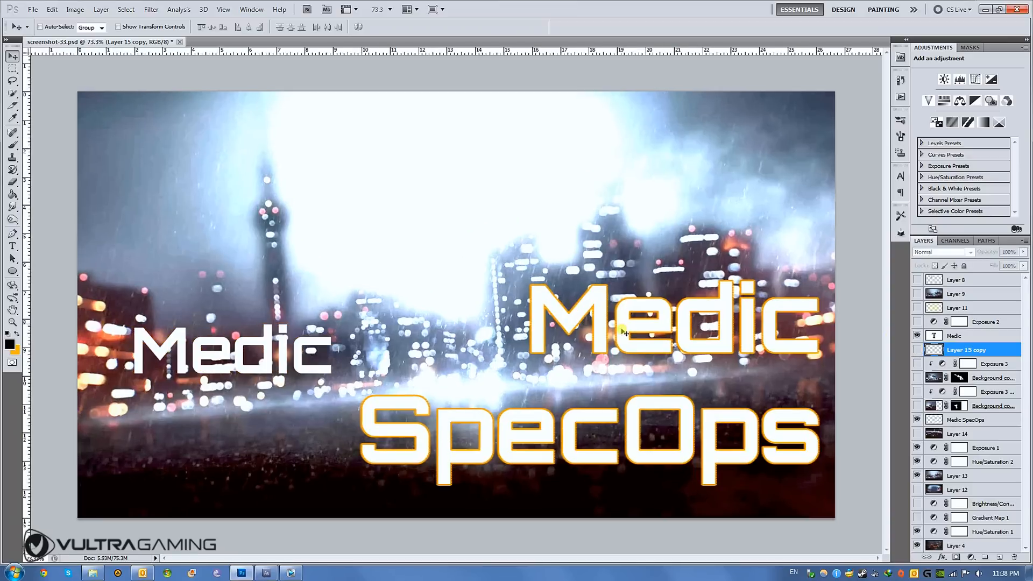
click(917, 349)
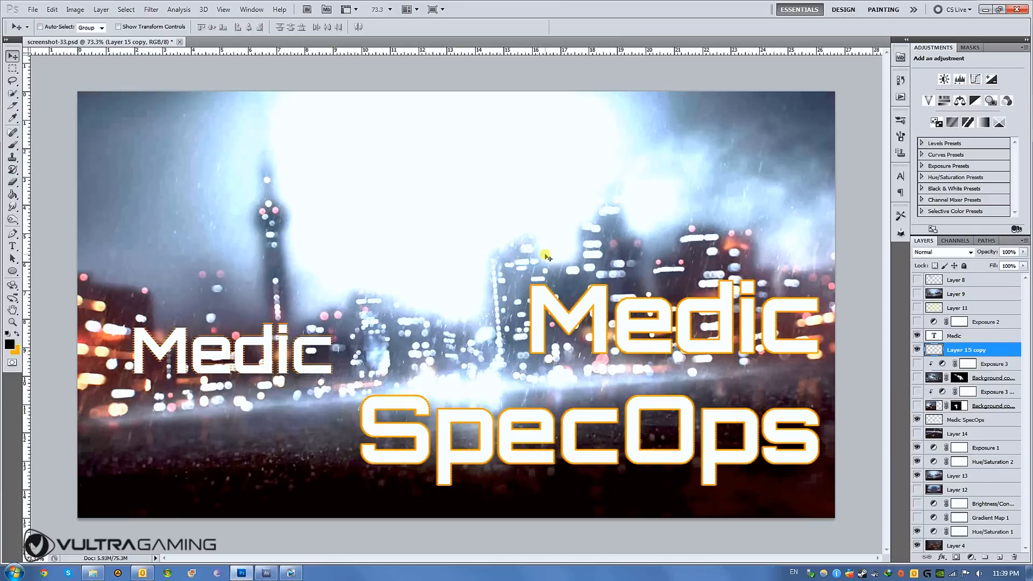
alt+scroll(546, 255, down, 2)
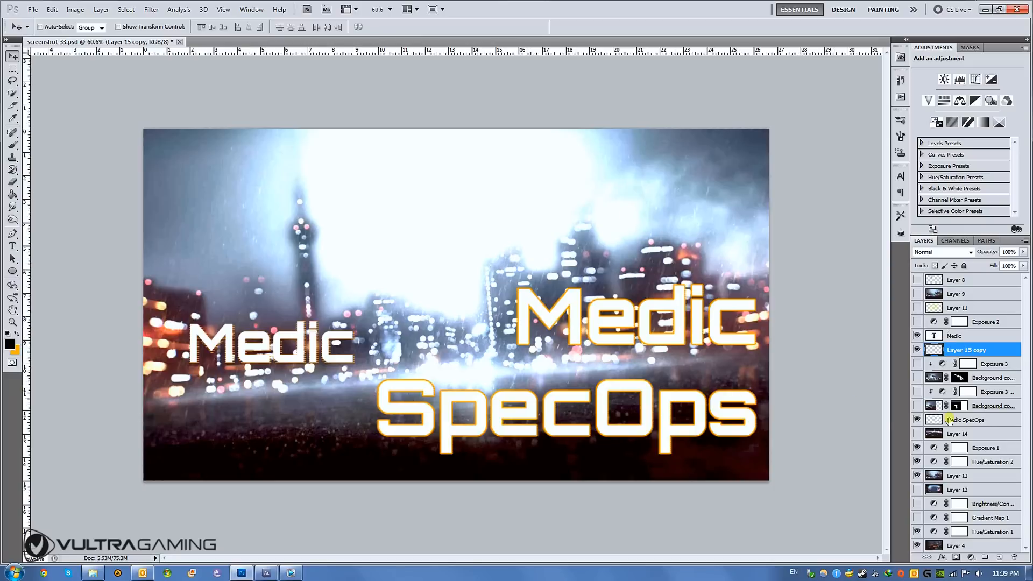
- Toggle the visibility of the yellow glow on Layer 11 to preview its effect, leaving it hidden
click(918, 308)
click(919, 308)
click(918, 309)
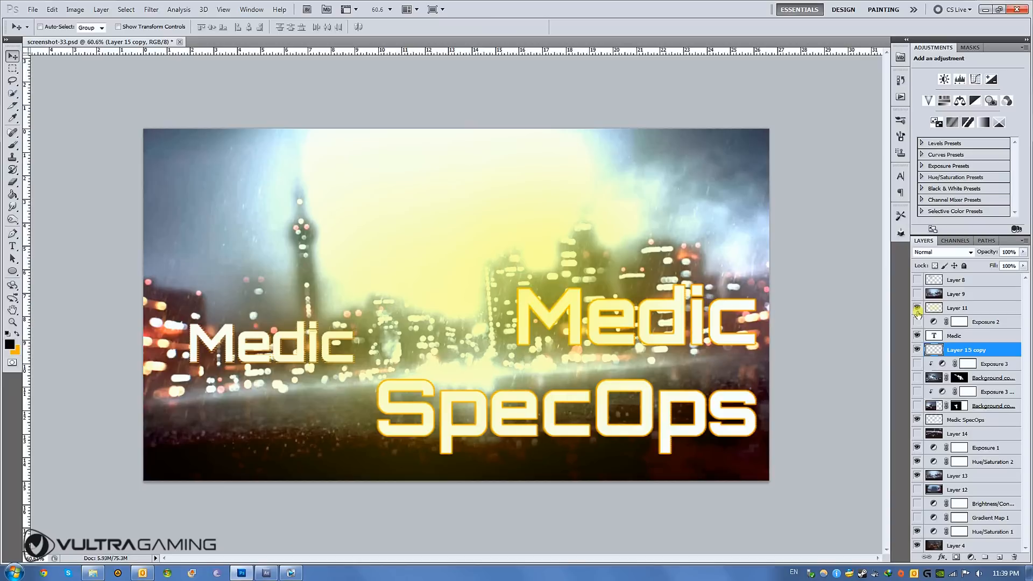
click(918, 309)
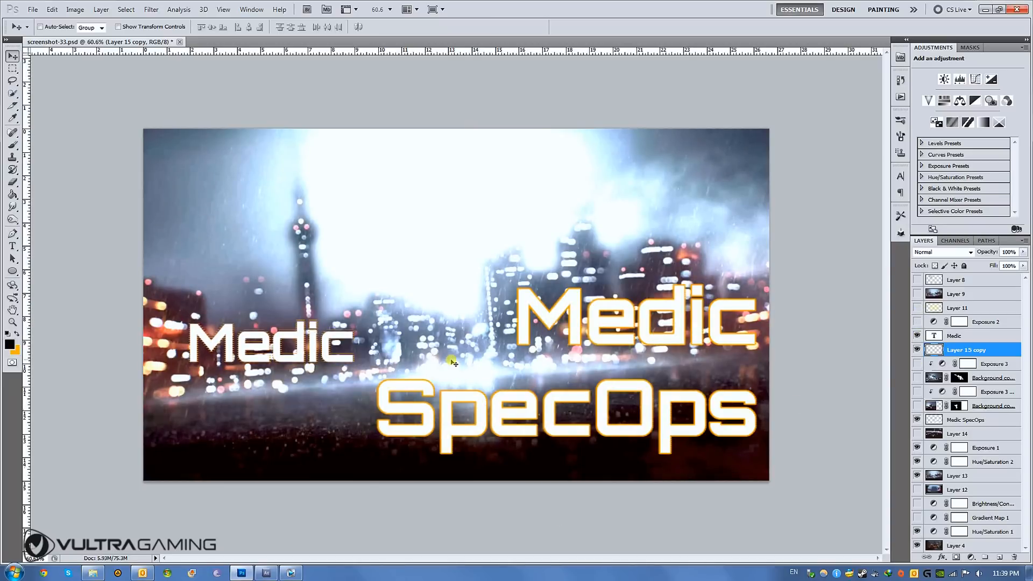
- Undo the stripe deletion on Layer 15 copy, invert the selection back to the Medic letters, and deselect
key(ctrl+alt+z)
key(ctrl+alt+z)
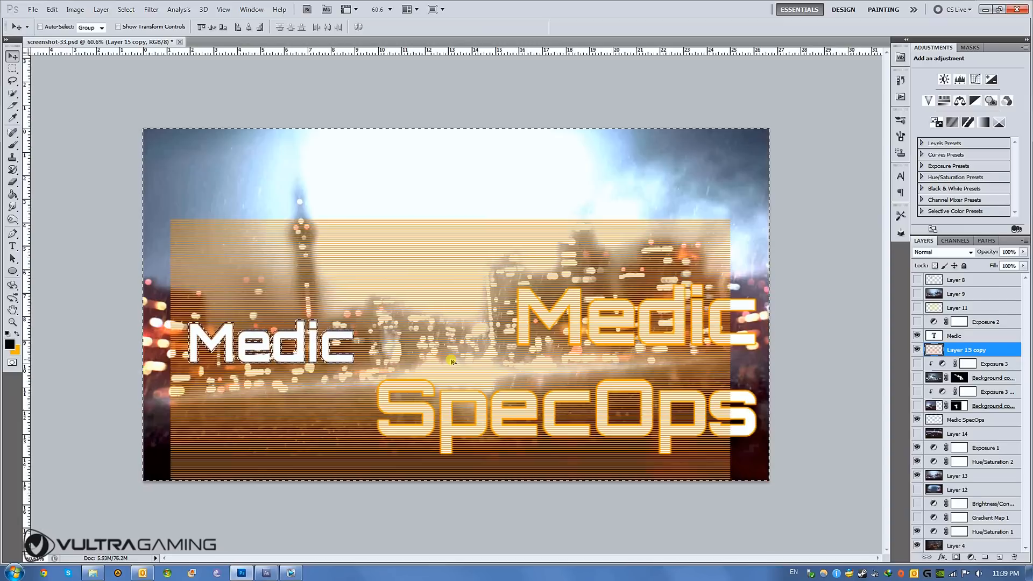
click(101, 9)
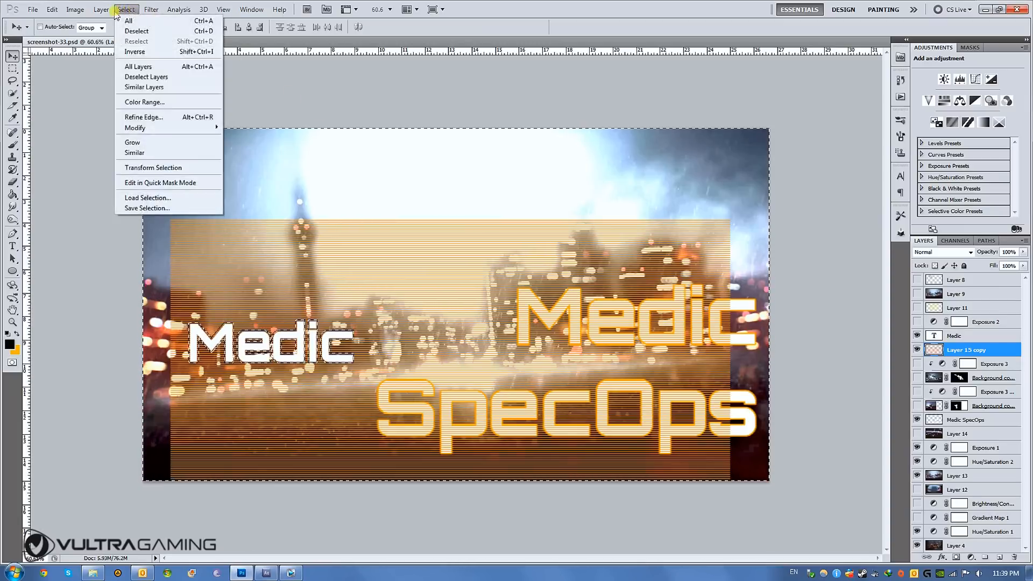
click(141, 51)
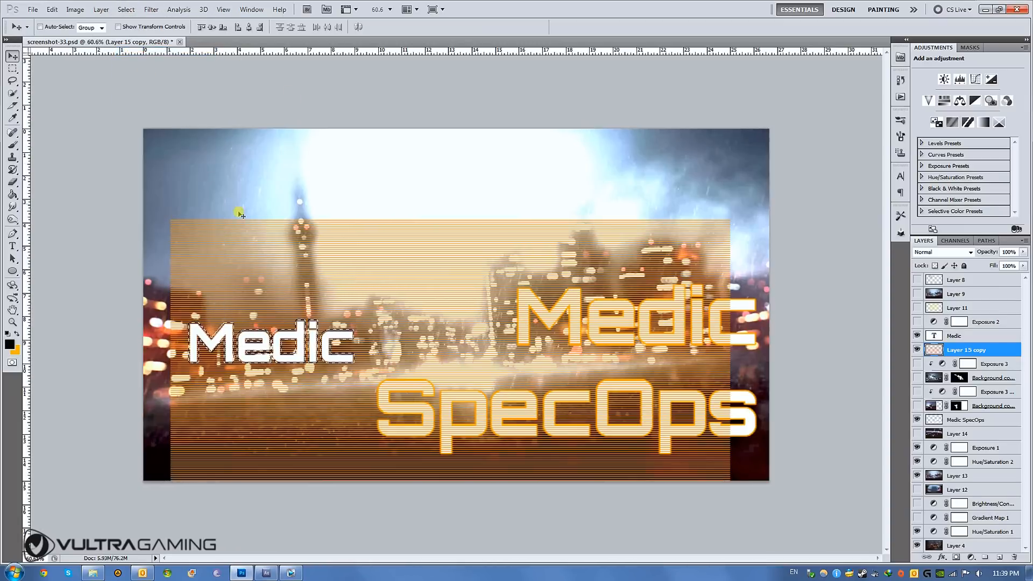
click(126, 10)
click(137, 30)
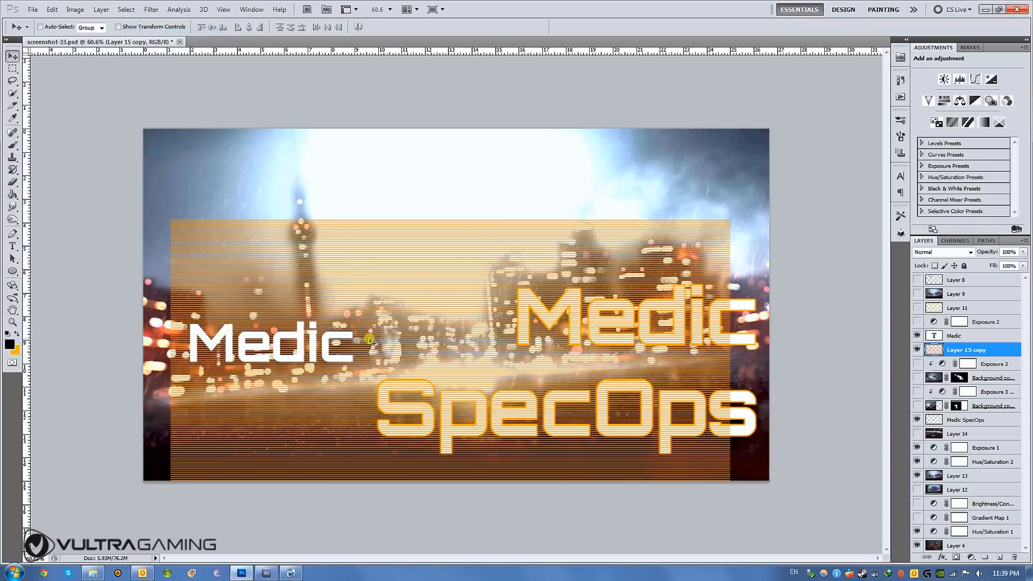
- Move the orange striped Layer 15 copy up and slightly right so it spans the full height of the thumbnail
drag(426, 287, 444, 156)
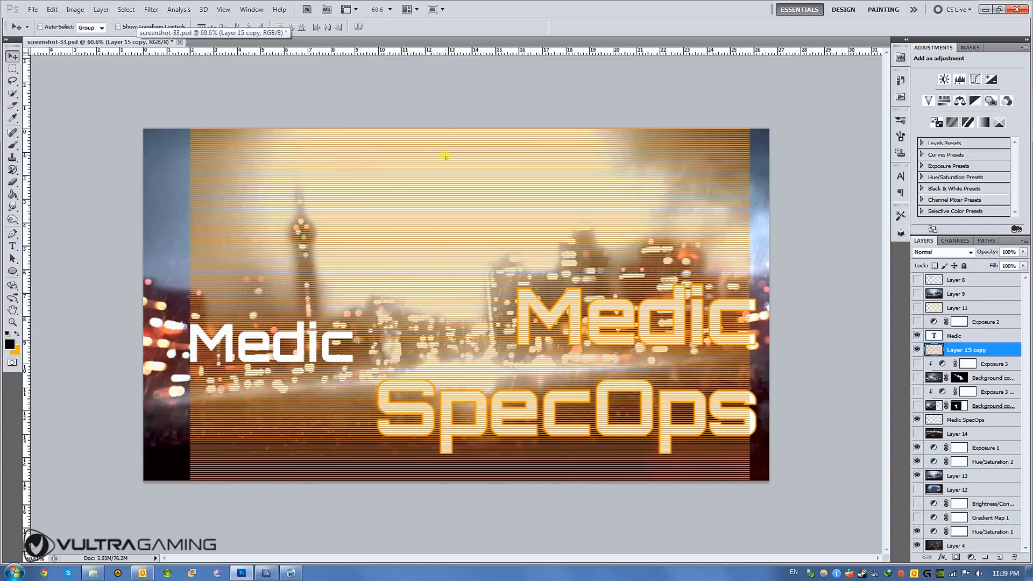
mouse_move(491, 217)
mouse_down()
mouse_move(462, 201)
mouse_move(492, 201)
mouse_up()
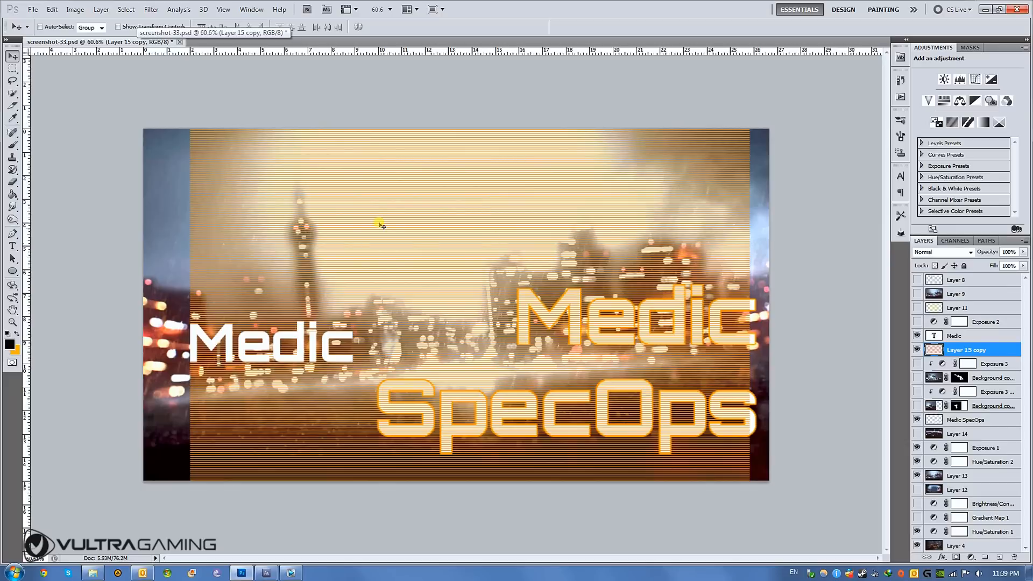
drag(396, 221, 416, 219)
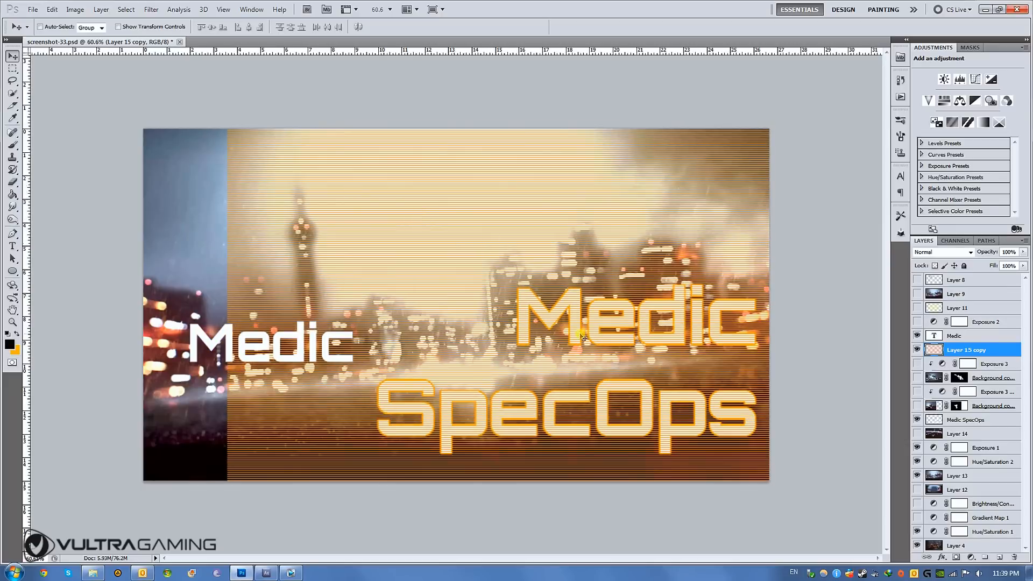
drag(516, 264, 508, 253)
drag(372, 282, 335, 275)
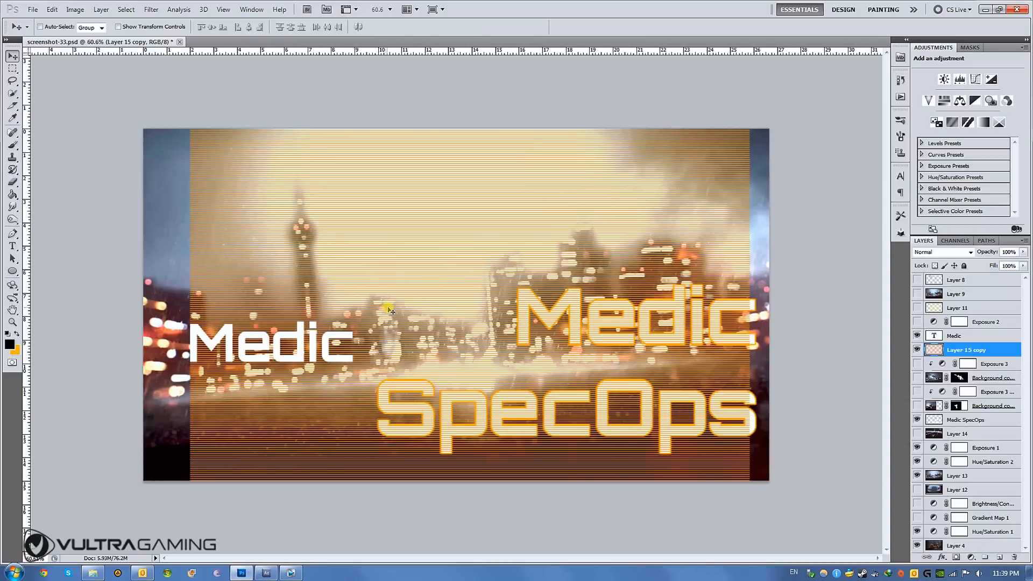
key(shift+Right)
key(shift+Right)
key(shift+Right)
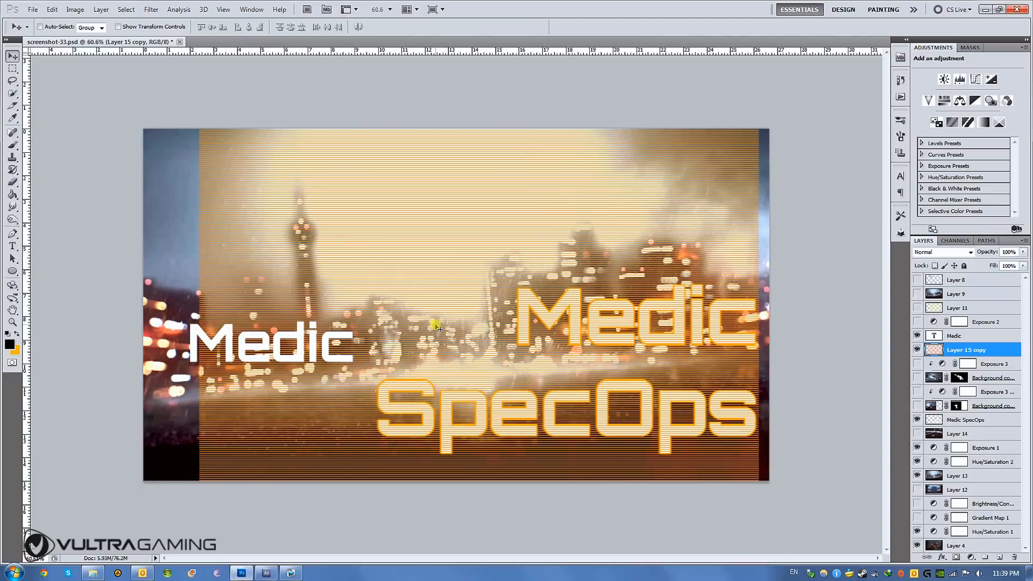
mouse_move(427, 277)
mouse_down()
mouse_move(402, 261)
mouse_move(427, 265)
mouse_up()
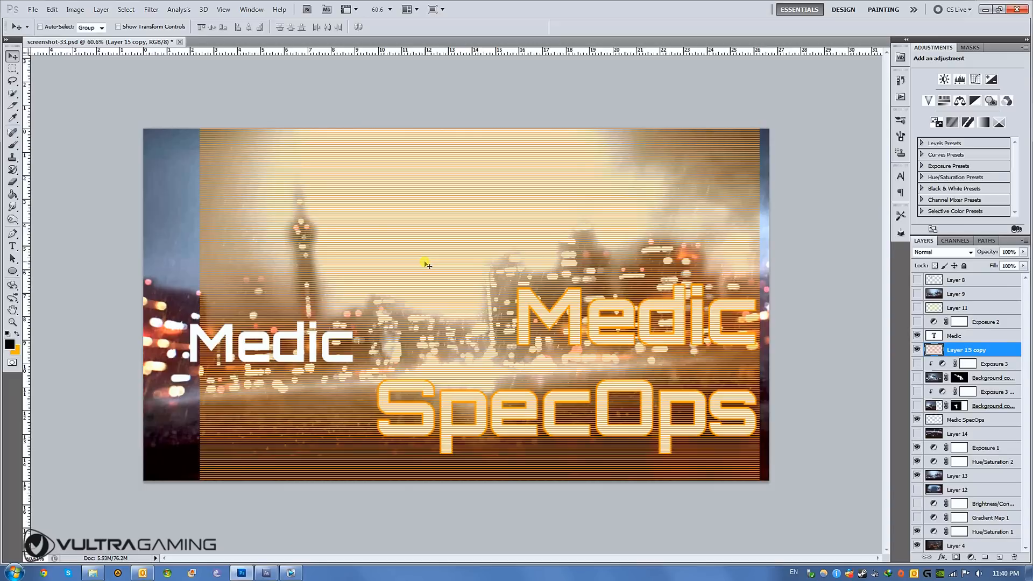
- Switch to the vultra.veg project in Vegas Pro and scrub the timeline to about 00:10:38
click(266, 573)
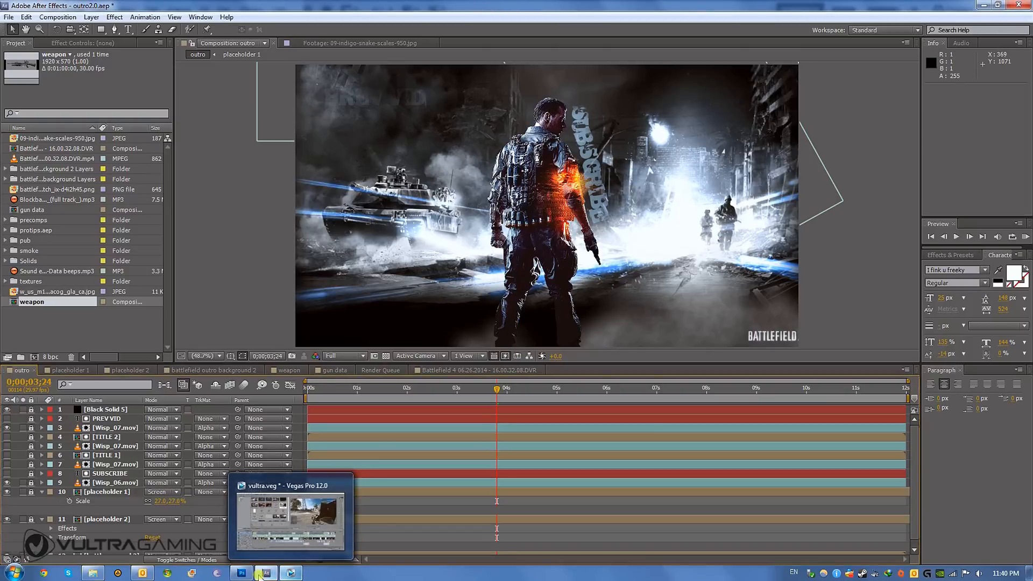
click(294, 574)
click(293, 575)
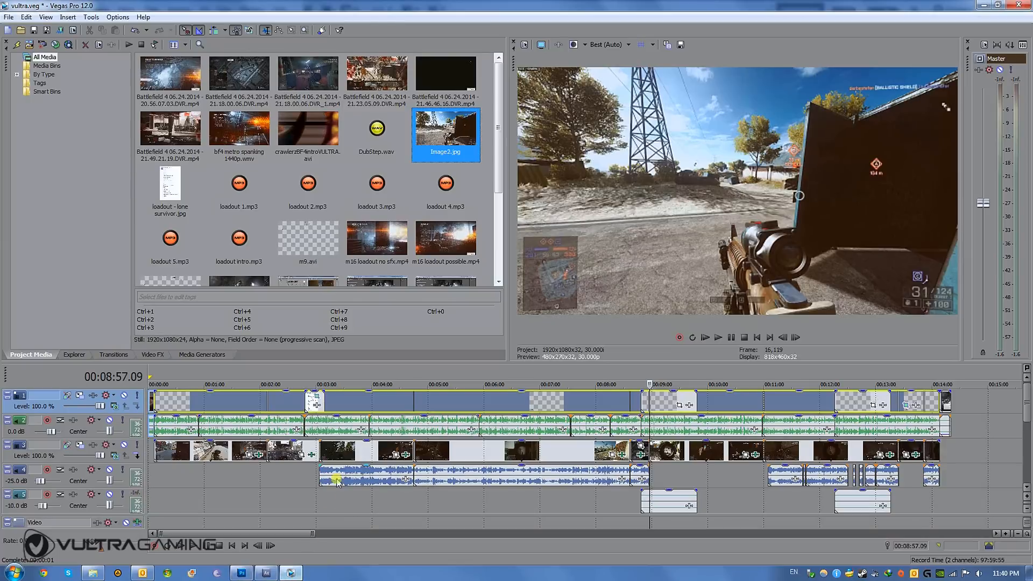
click(355, 407)
drag(355, 407, 745, 407)
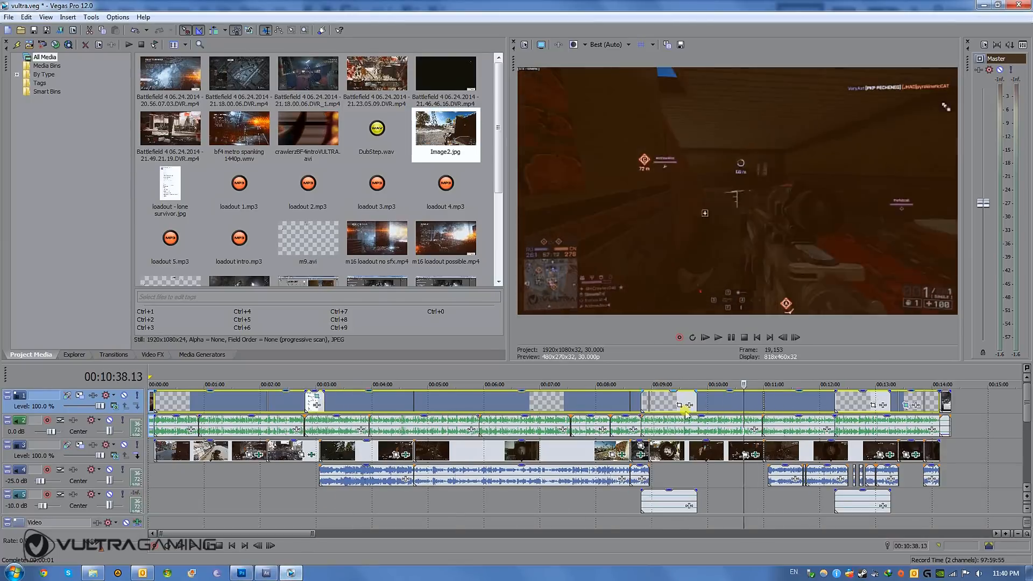